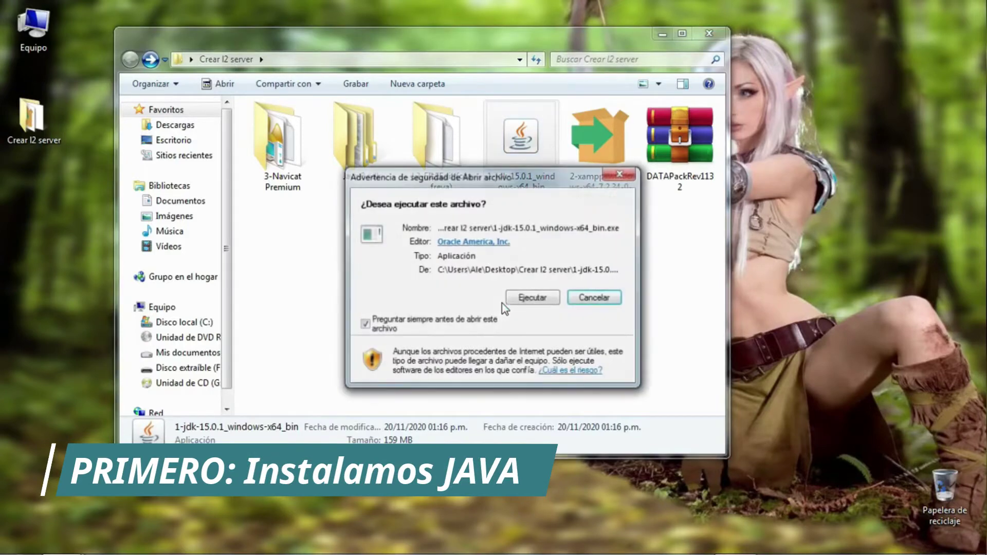
Start the JDK 15.0.1 installer and quit Photoshop without saving changes.
key("Return")
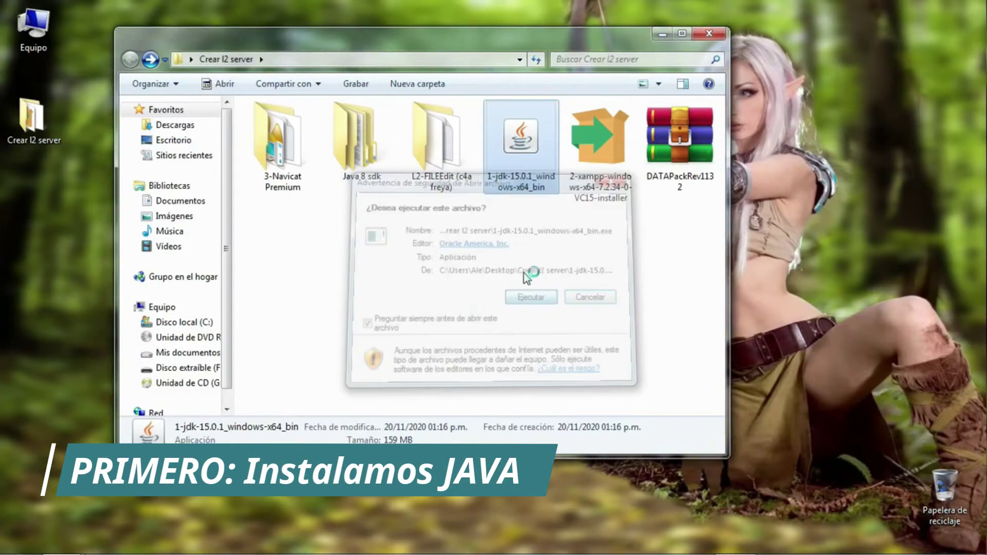
key("Return")
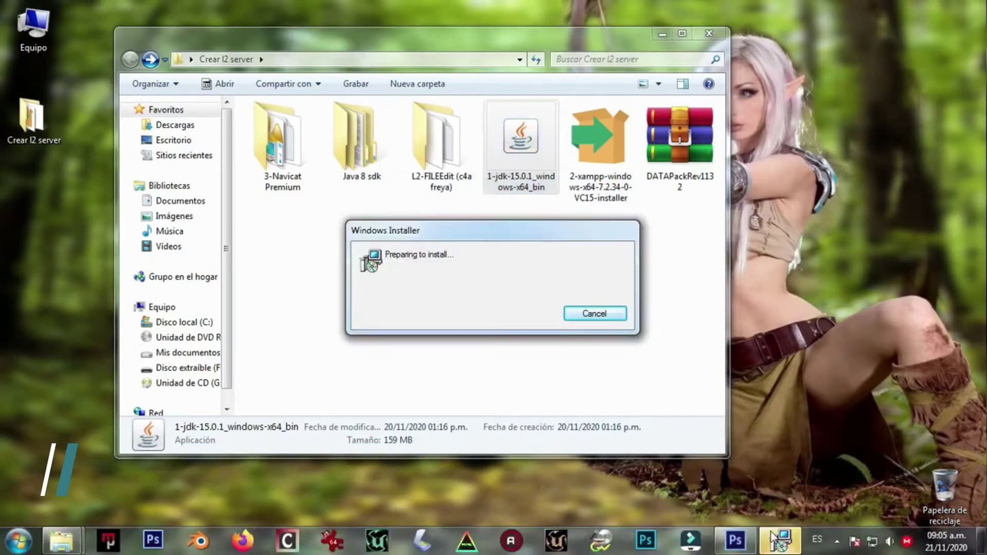
right_click(735, 540)
left_click(679, 502)
left_click(522, 223)
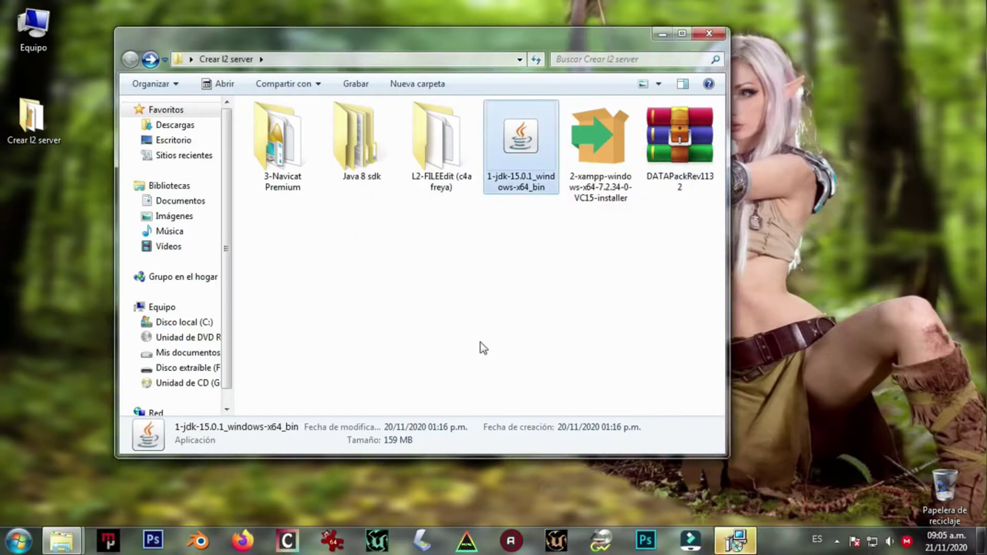
Install the JDK into its default folder, then select the XAMPP installer file.
left_click(571, 401)
left_click(570, 401)
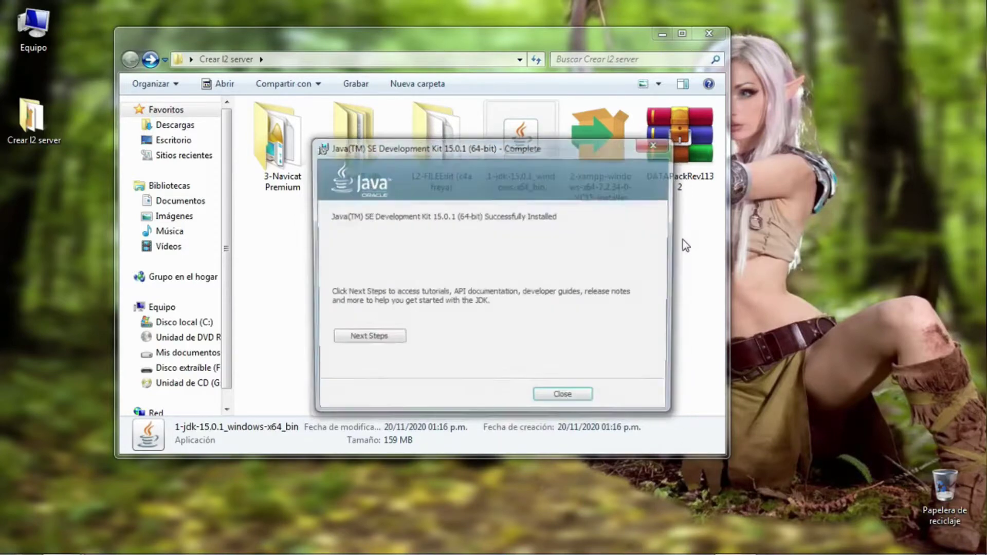
left_click(565, 400)
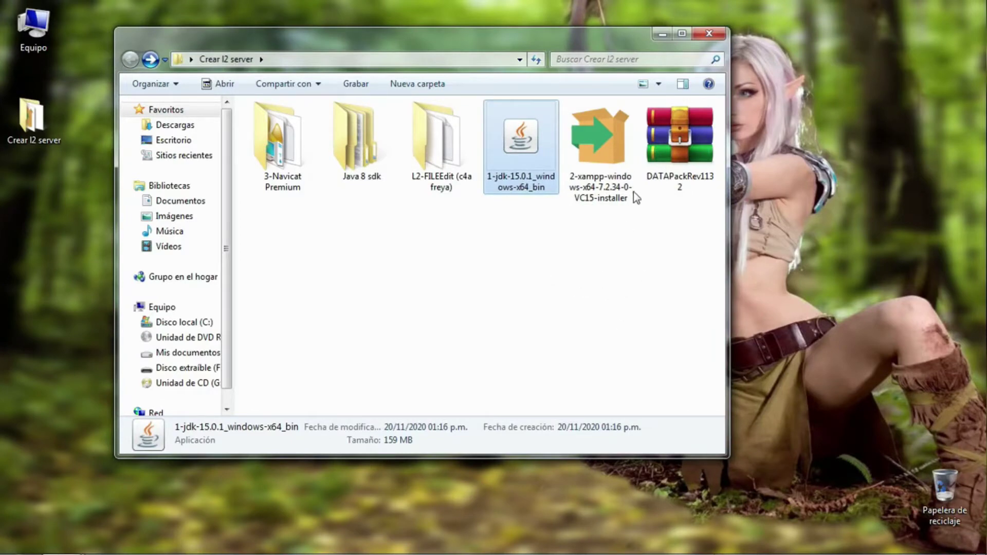
left_click(611, 150)
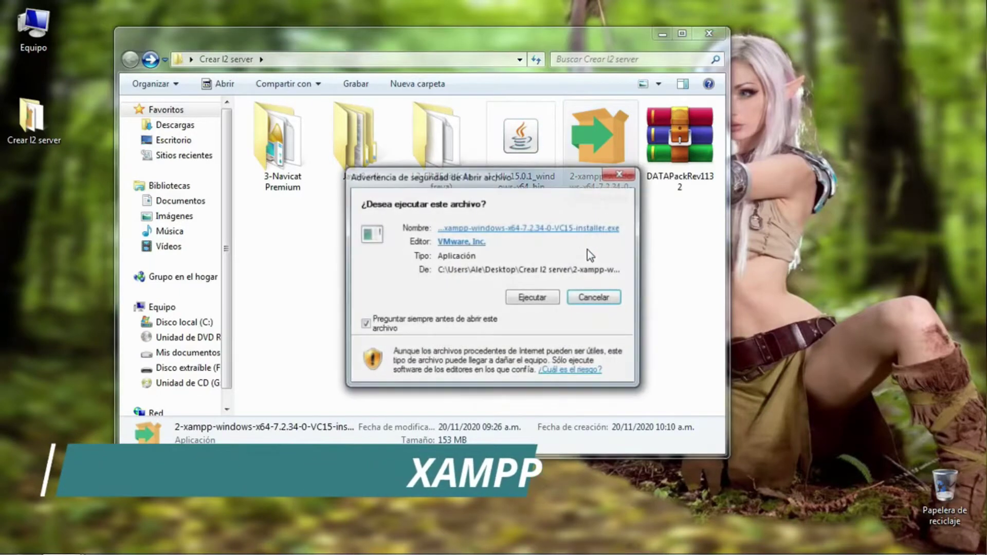
Run the XAMPP installer, keeping all components and C:\xampp as the install folder.
left_click(542, 306)
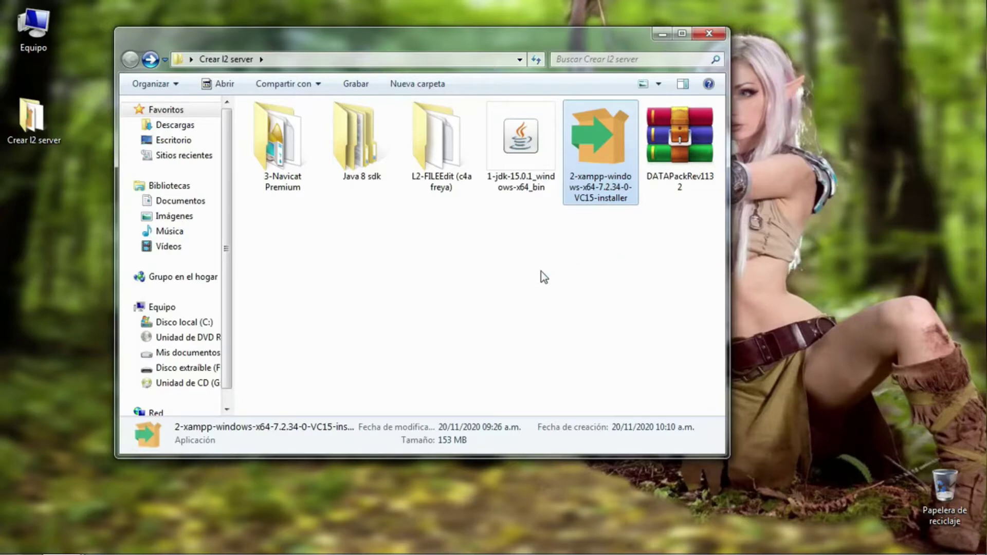
mouse_move(497, 554)
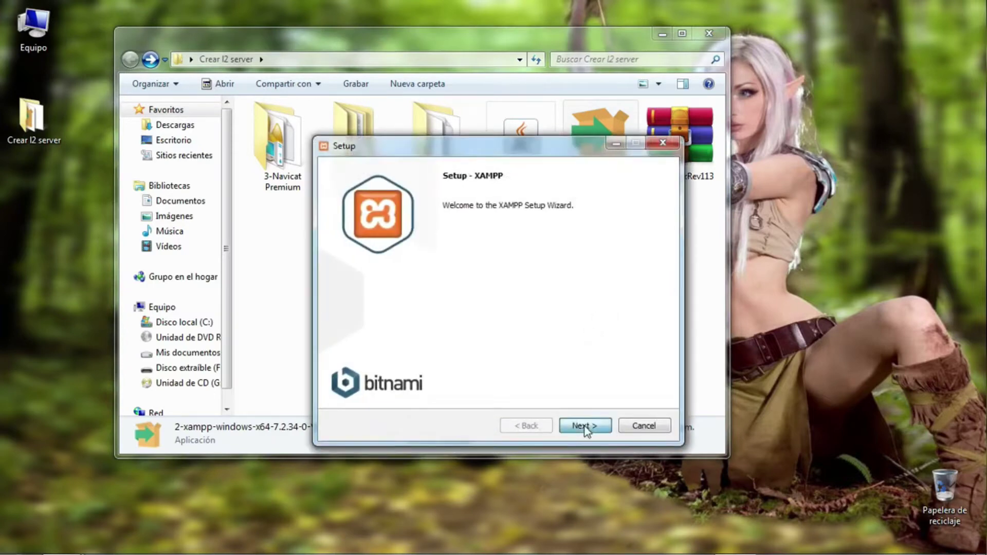
left_click(585, 426)
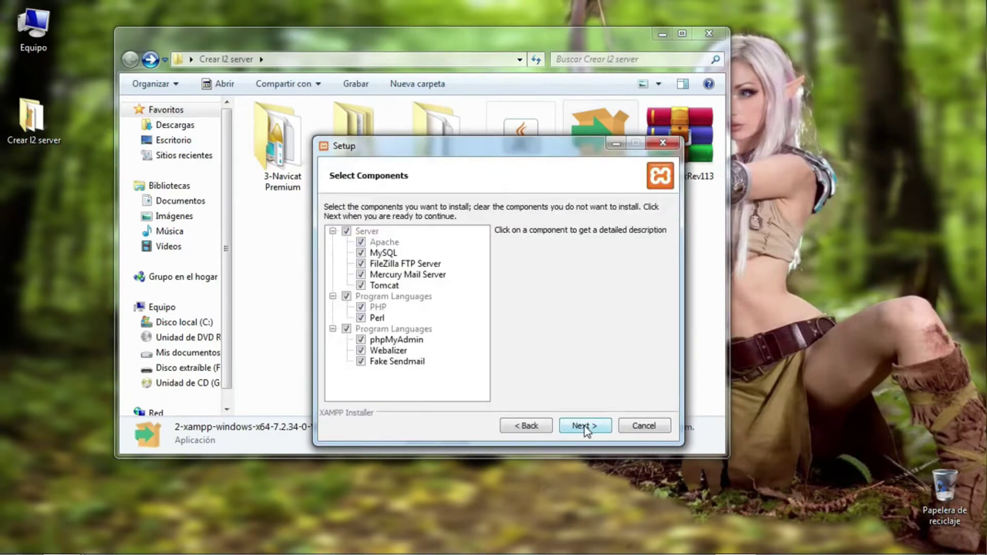
left_click(586, 426)
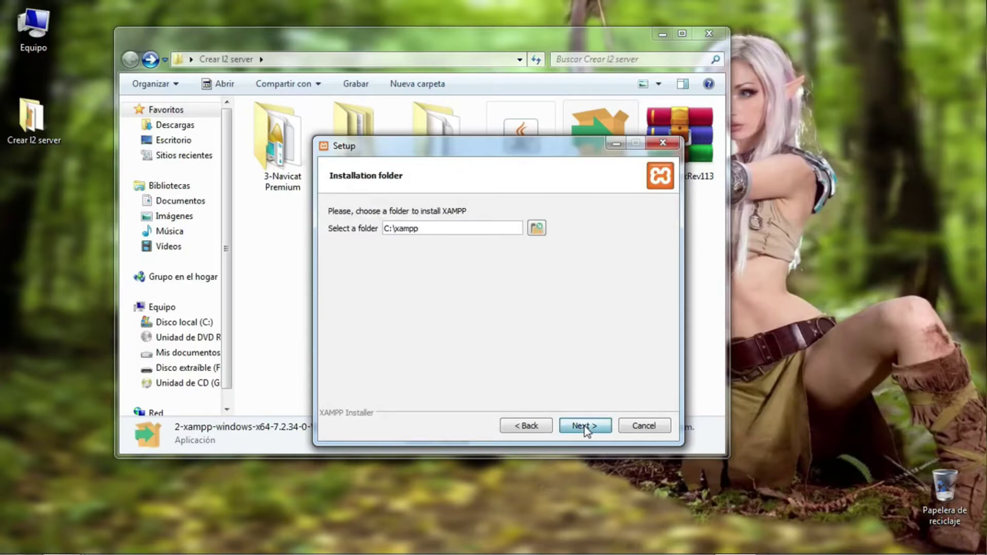
left_click(586, 426)
left_click(585, 426)
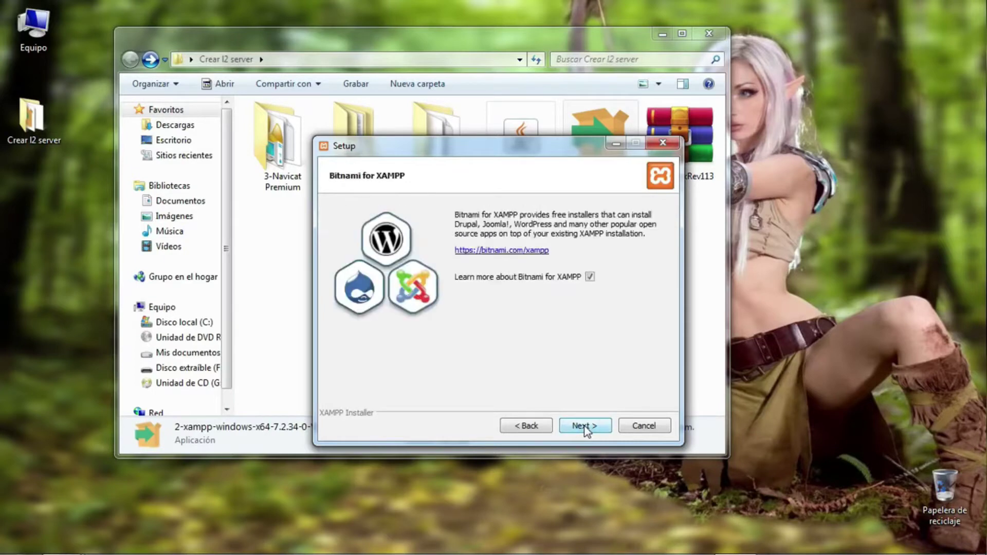
Choose English as the XAMPP Control Panel language.
left_click(519, 426)
left_click(493, 227)
left_click(493, 227)
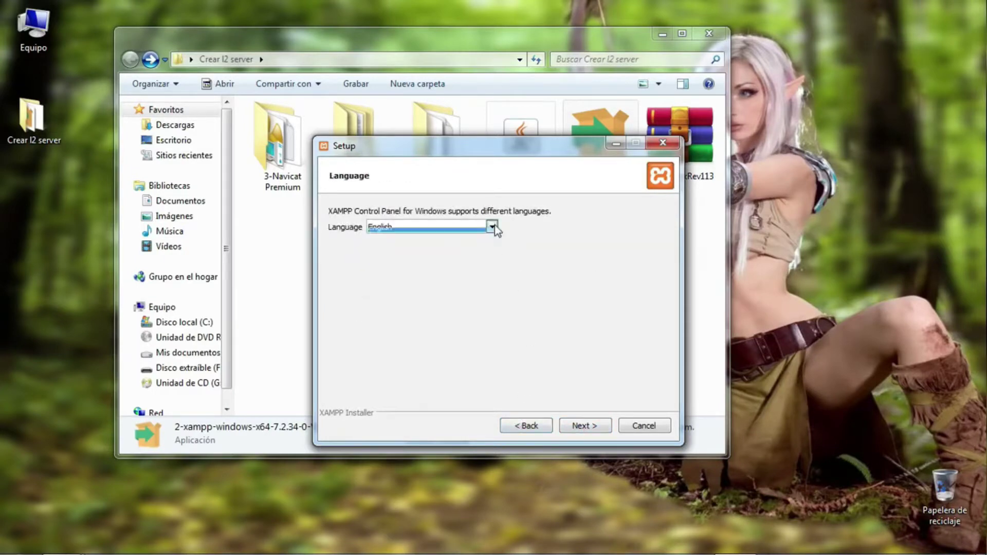
left_click(586, 426)
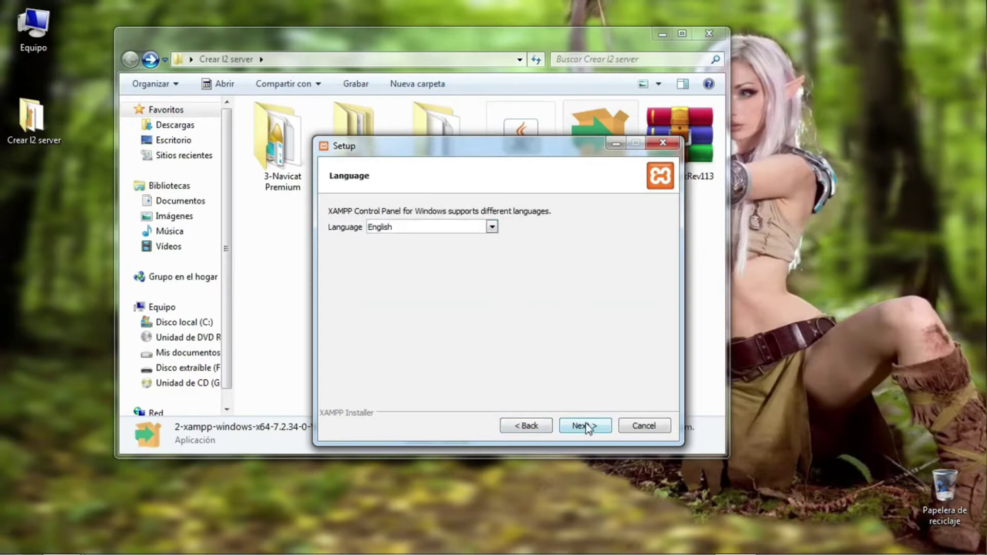
left_click(586, 426)
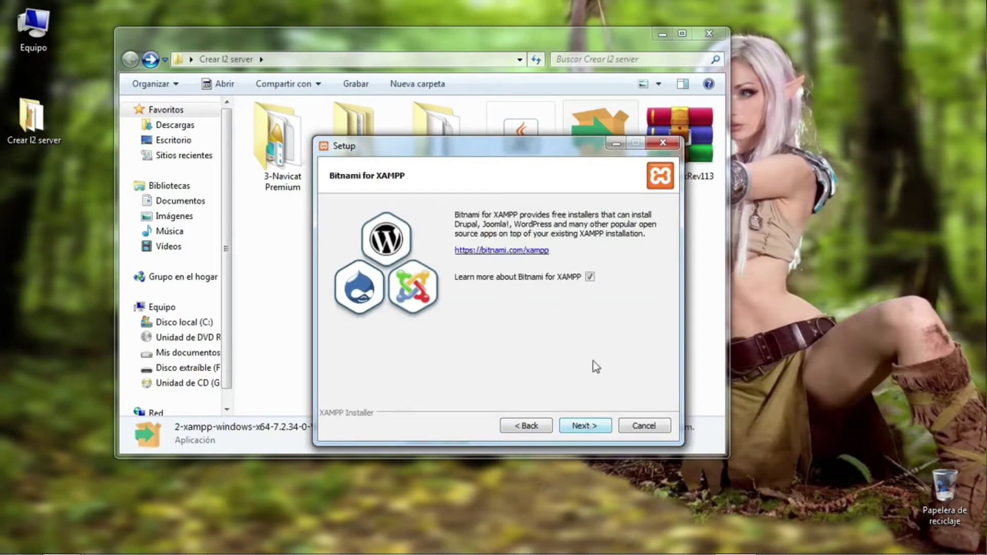
Skip the Bitnami info, install XAMPP, allow Apache through the firewall, and finish setup.
left_click(590, 277)
left_click(591, 427)
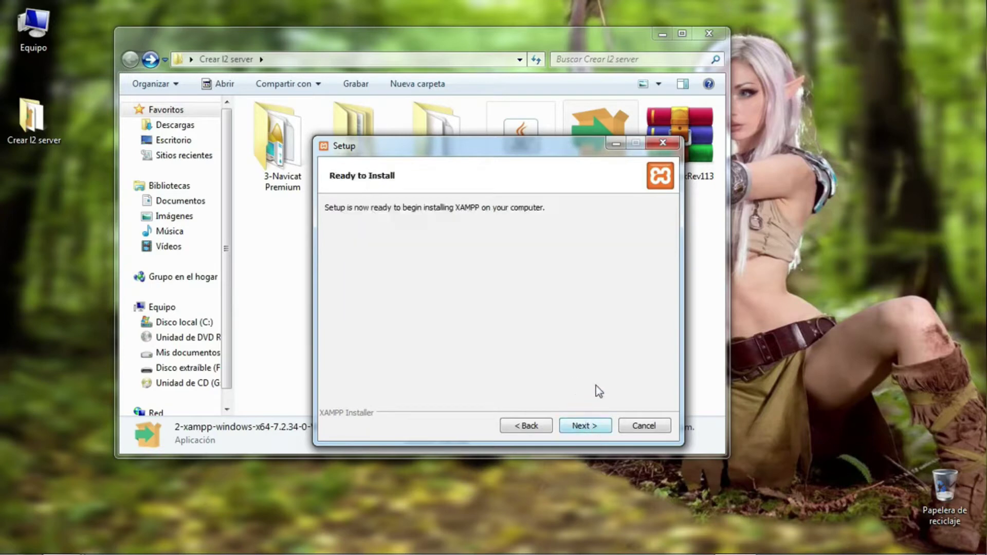
left_click(596, 426)
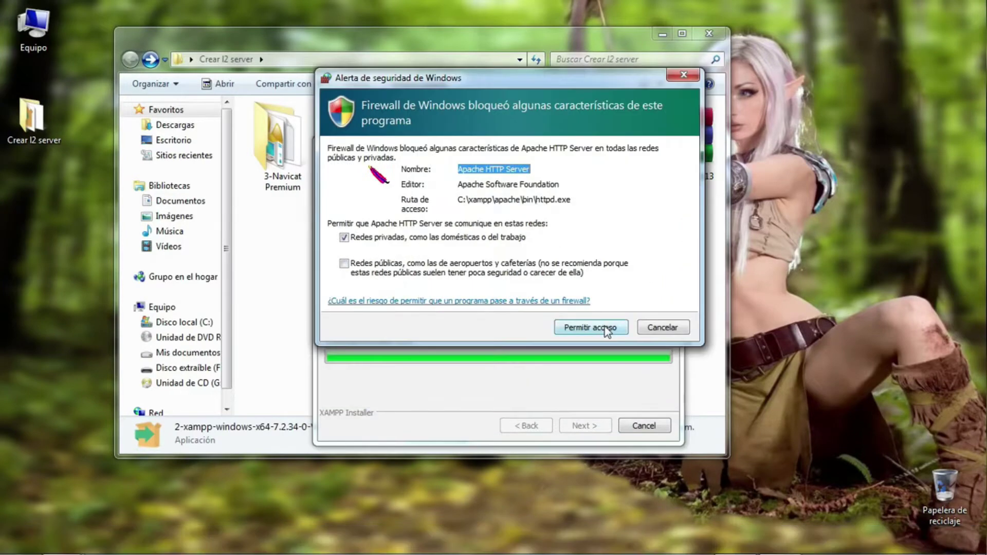
left_click(622, 328)
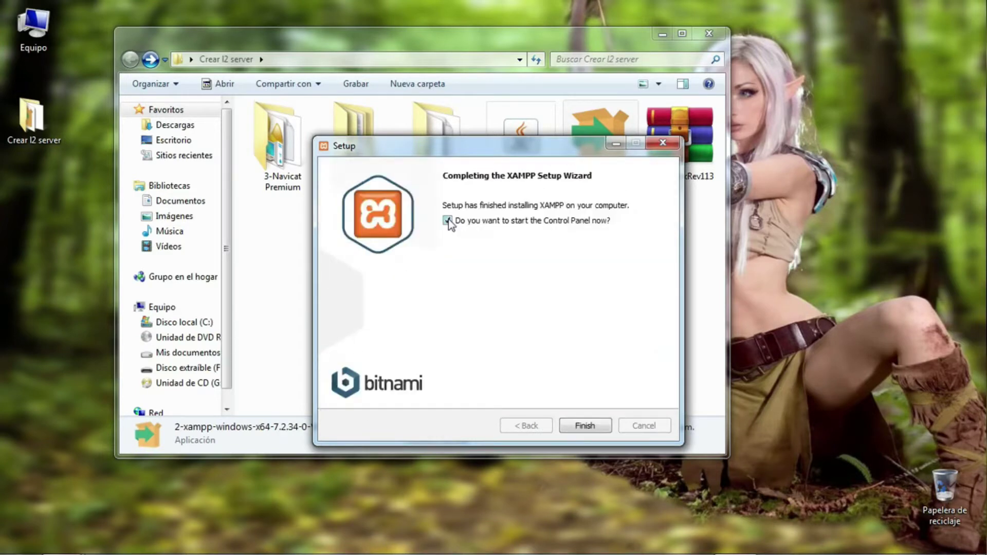
left_click(585, 426)
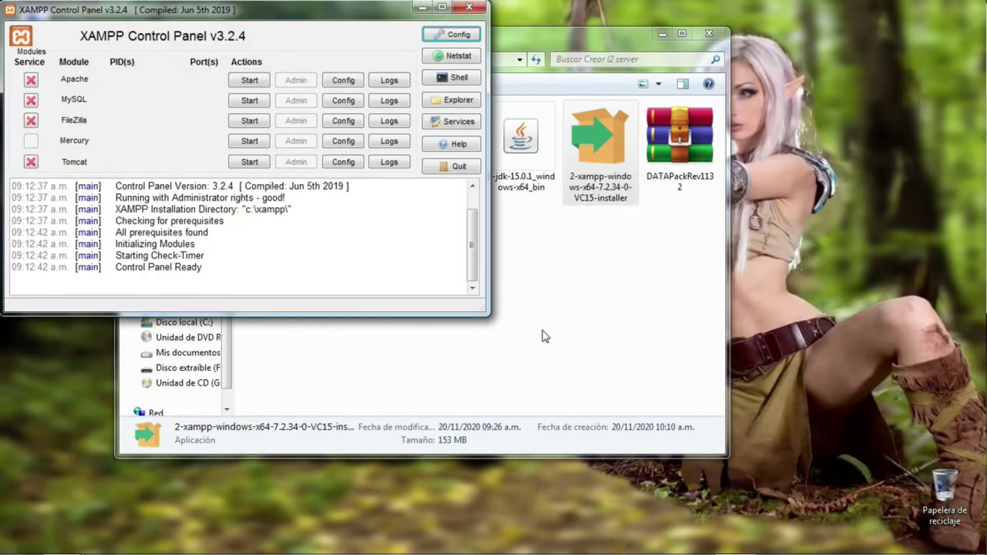
Start MySQL on port 3306, allow mysqld through the firewall, and minimize the Control Panel.
left_click_drag(252, 19, 478, 95)
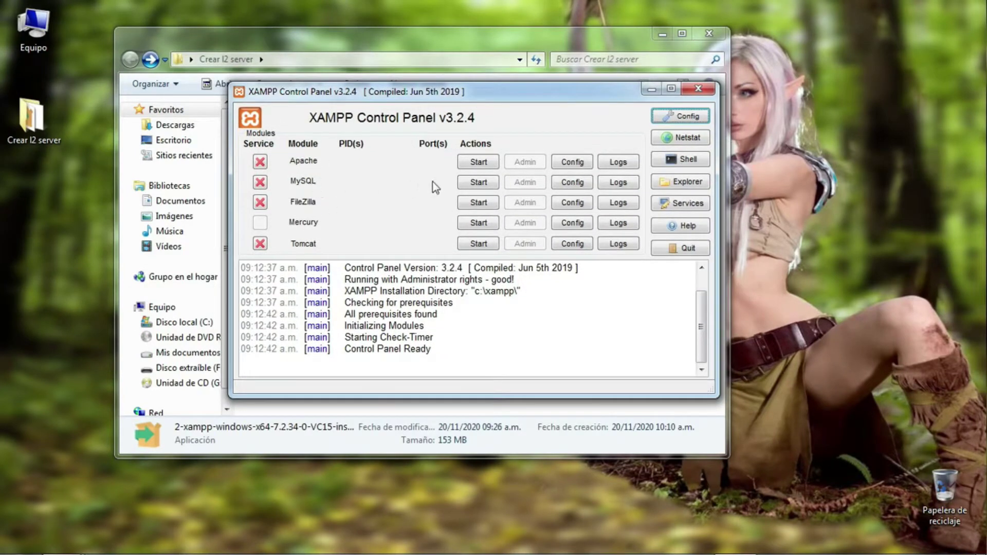
left_click(479, 183)
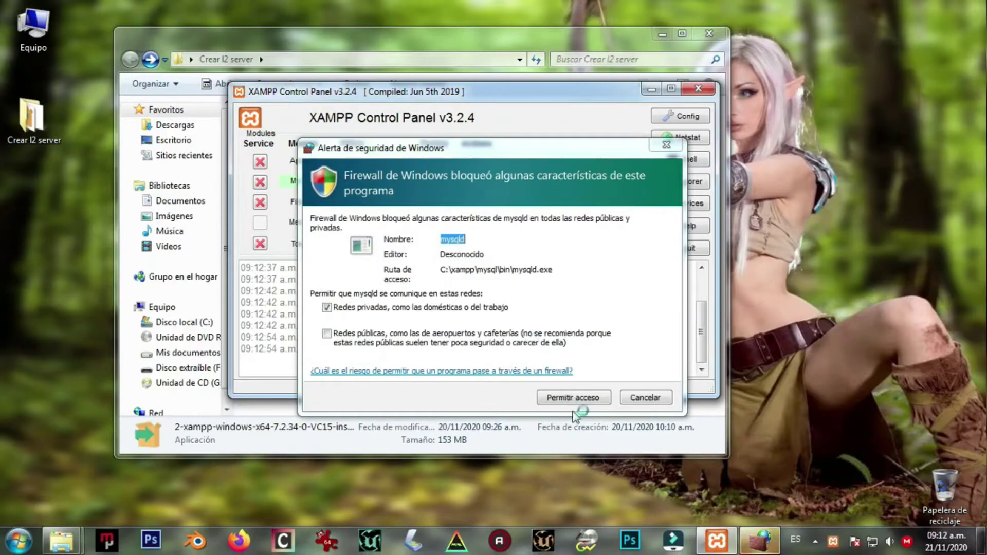
left_click(573, 401)
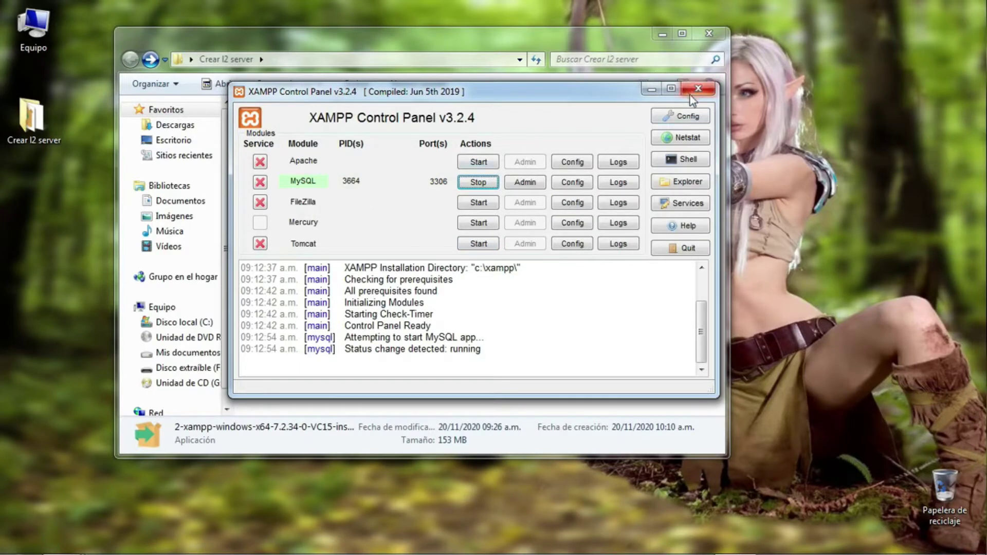
left_click(650, 93)
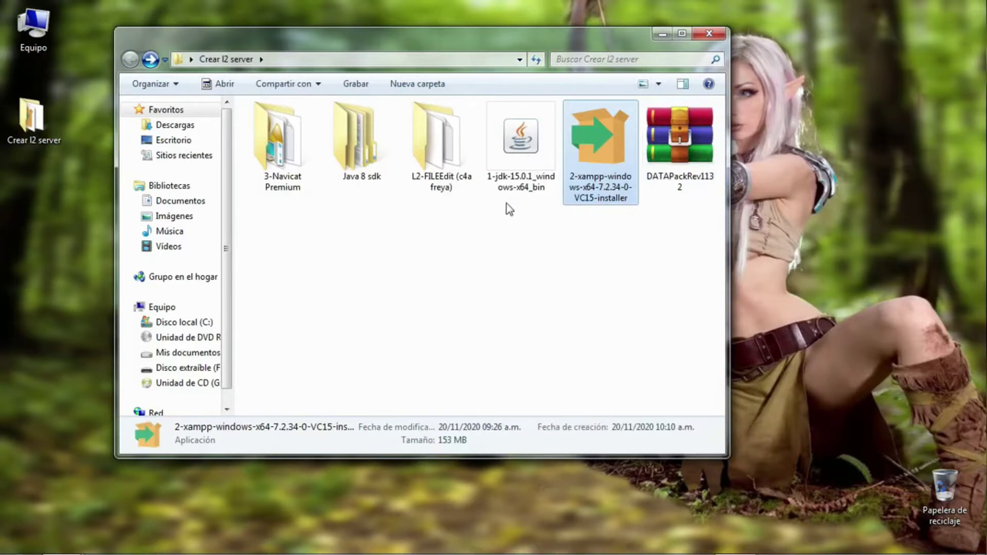
Launch the navicat8_premium_en installer from the 3-Navicat Premium folder.
double_click(291, 154)
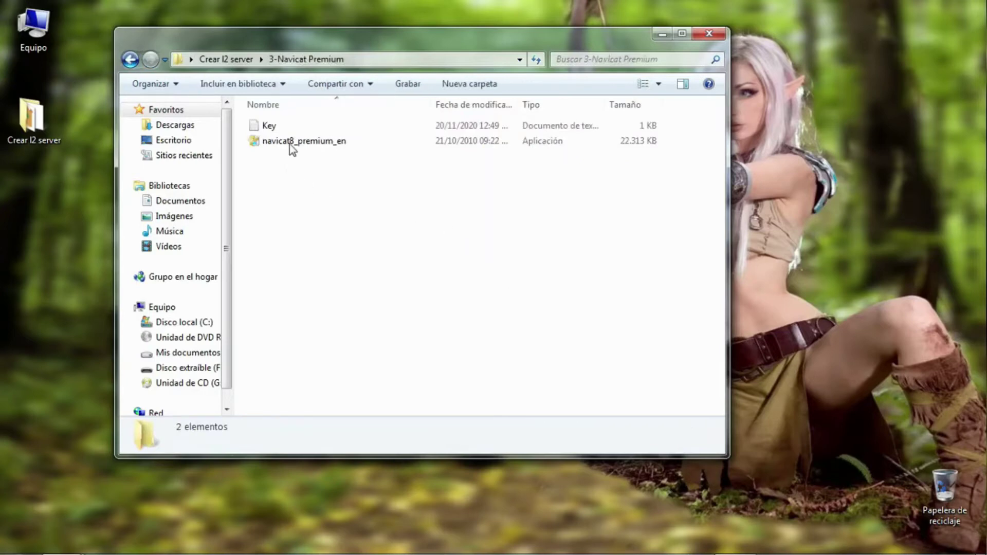
left_click(288, 144)
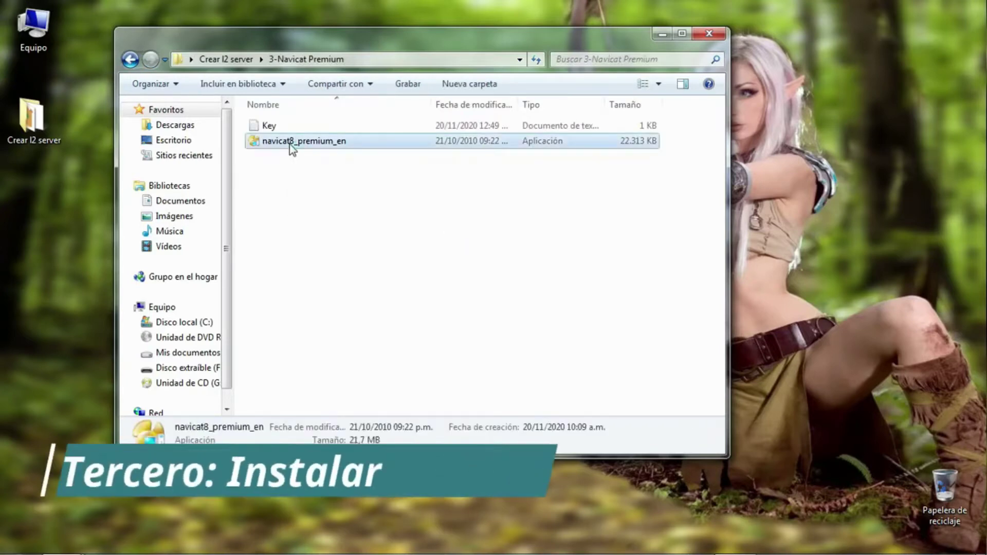
double_click(288, 144)
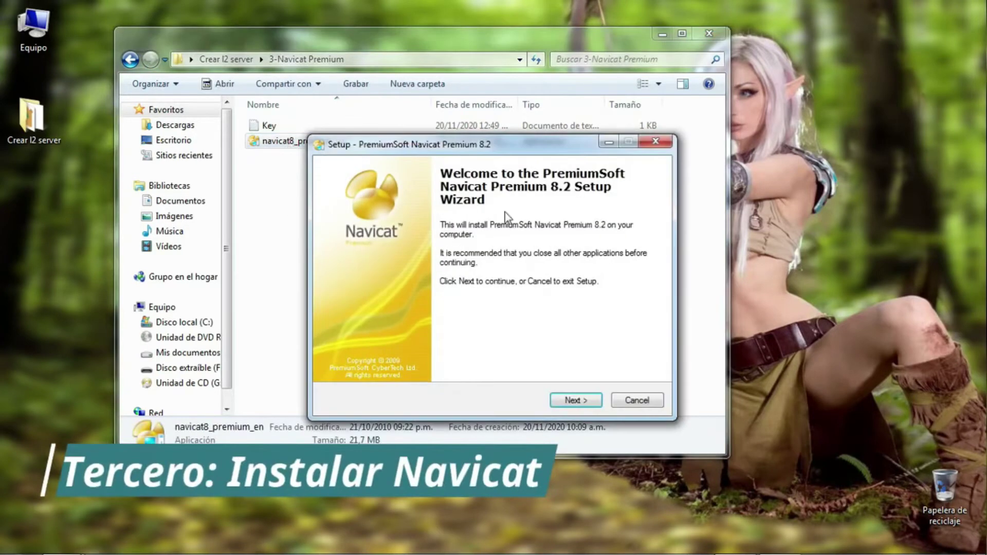
Accept the license and install Navicat Premium 8.2 with default folder and desktop icon.
left_click(579, 400)
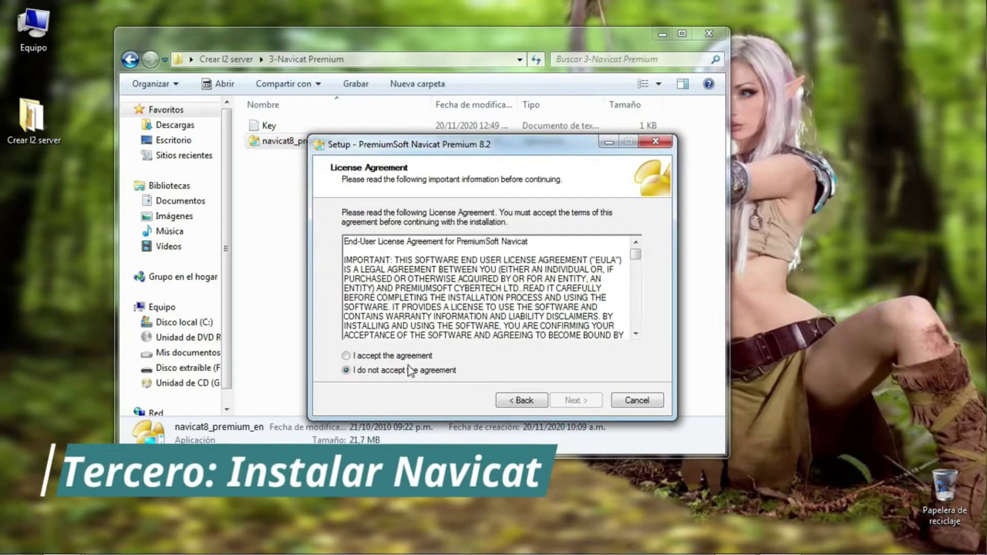
left_click(395, 356)
left_click(588, 405)
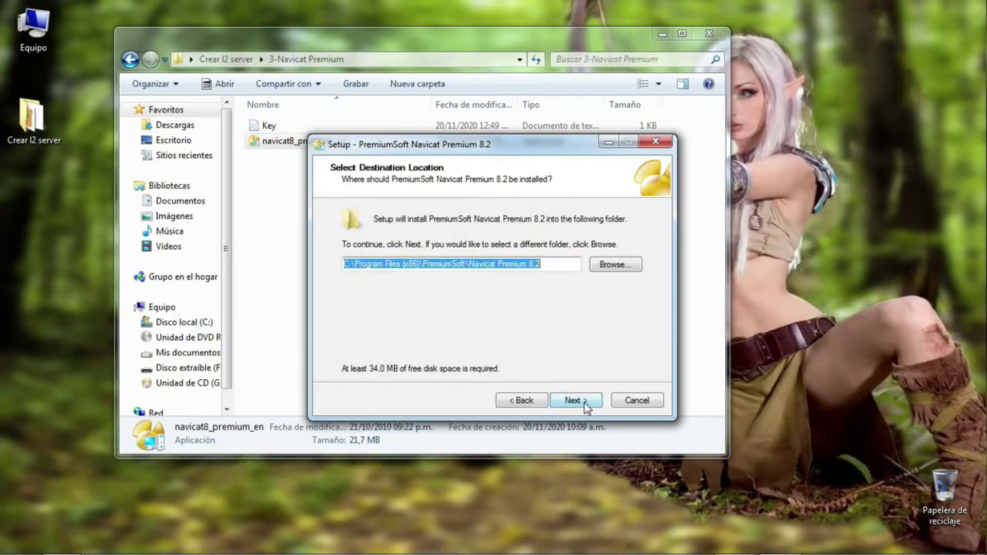
left_click(585, 406)
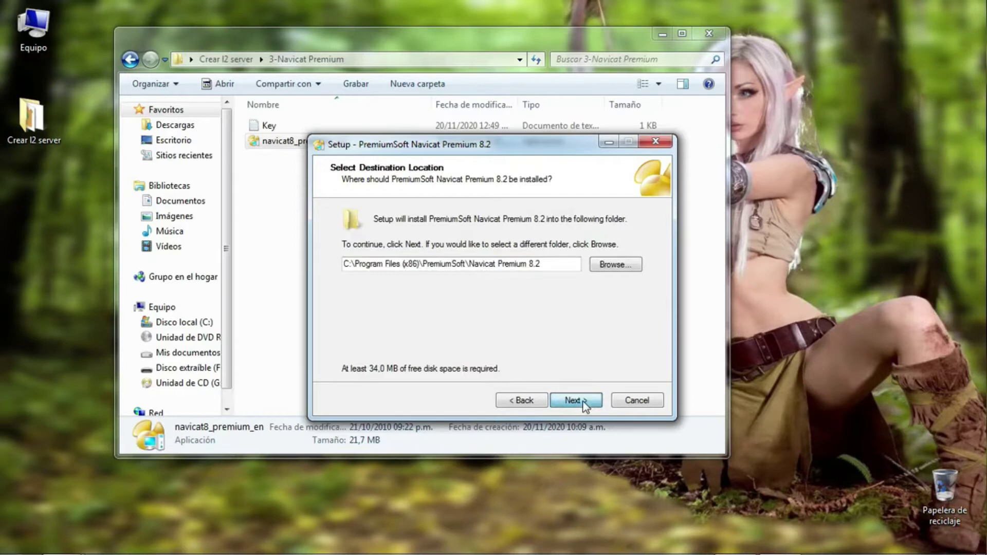
left_click(585, 405)
left_click(586, 406)
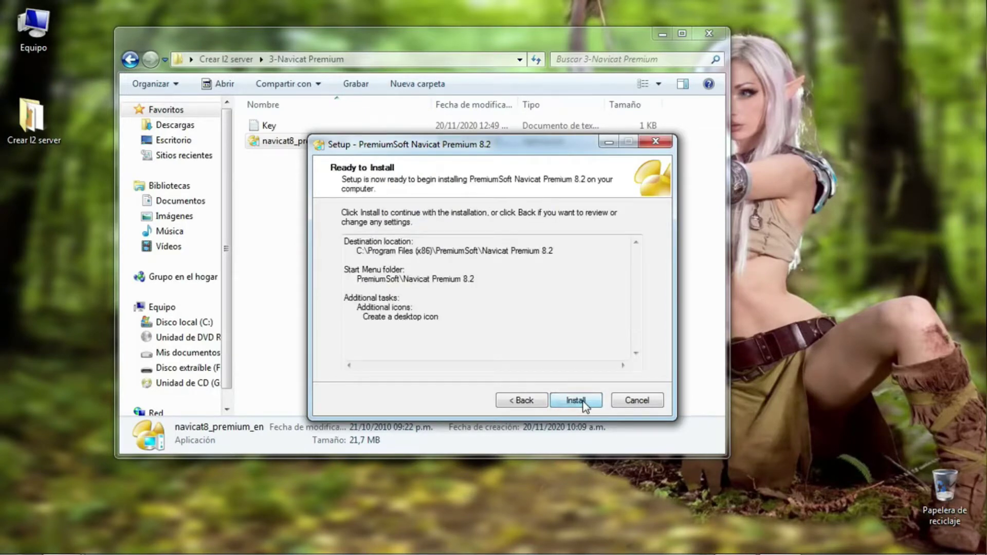
left_click(576, 401)
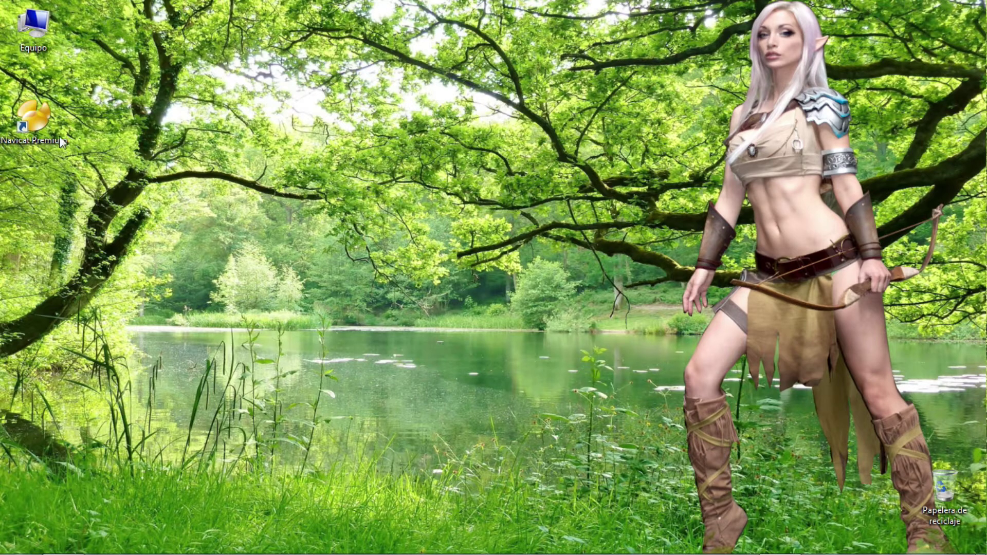
Launch Navicat Premium and start a new MySQL connection.
double_click(35, 122)
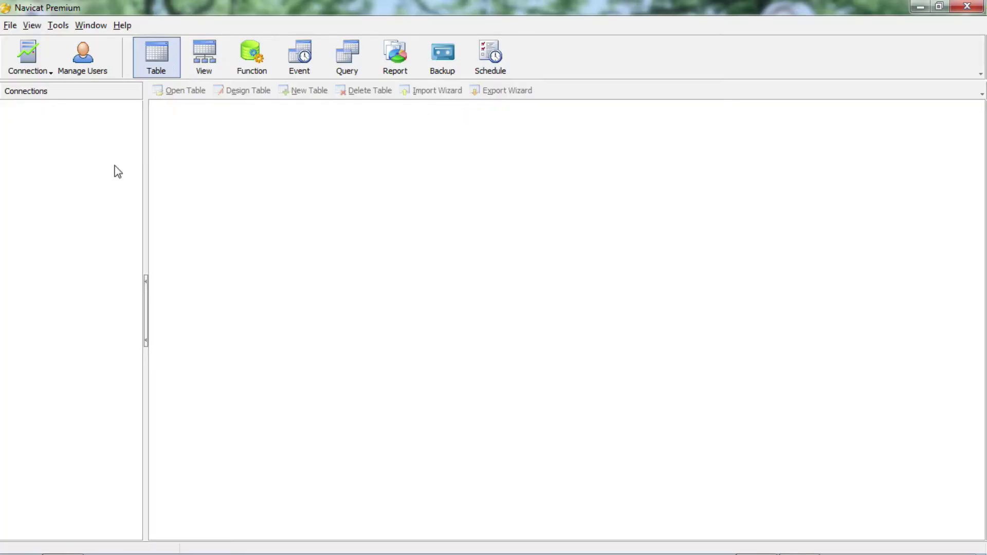
left_click(38, 75)
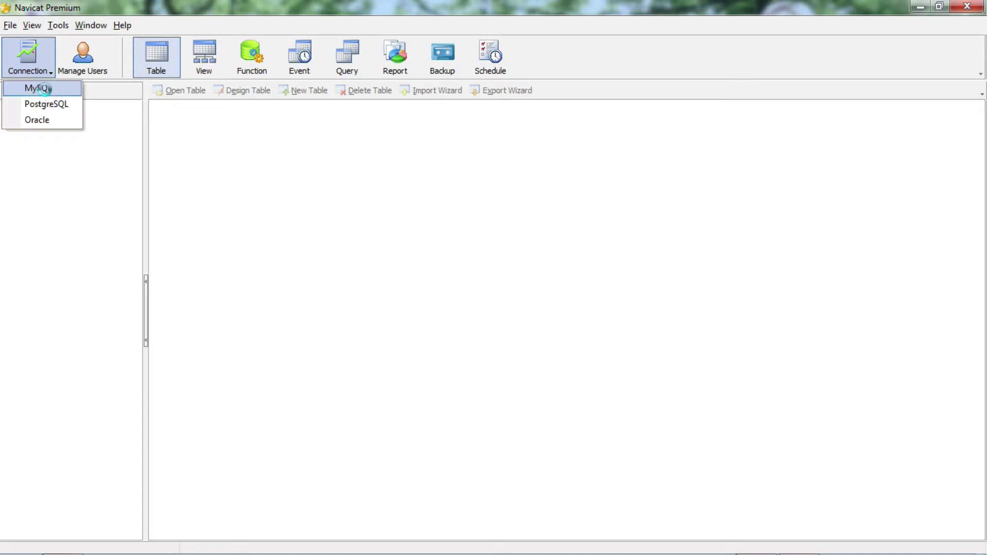
left_click(45, 90)
Name the connection localhost using the copied host name, save it, and open it.
left_click_drag(515, 187, 465, 186)
right_click(469, 185)
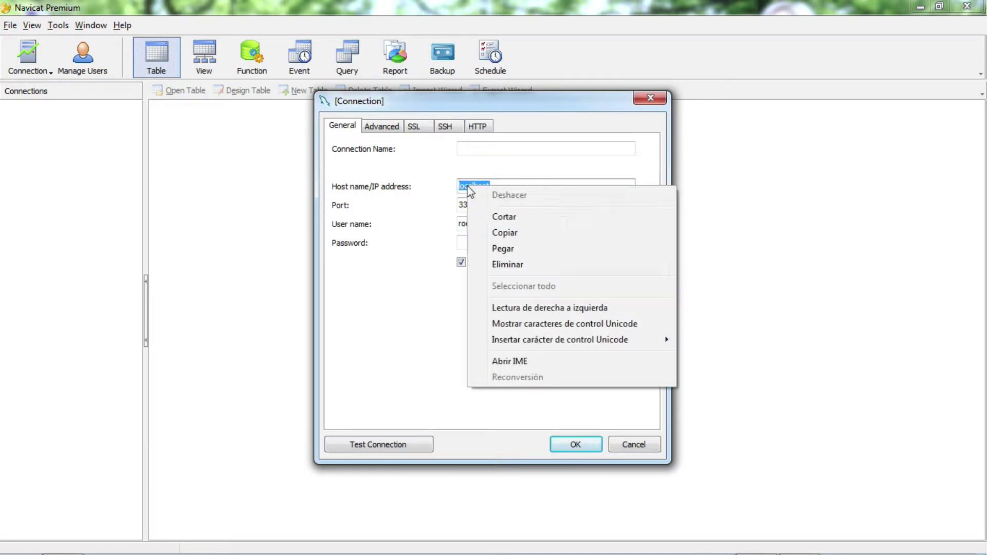
left_click(519, 233)
right_click(490, 152)
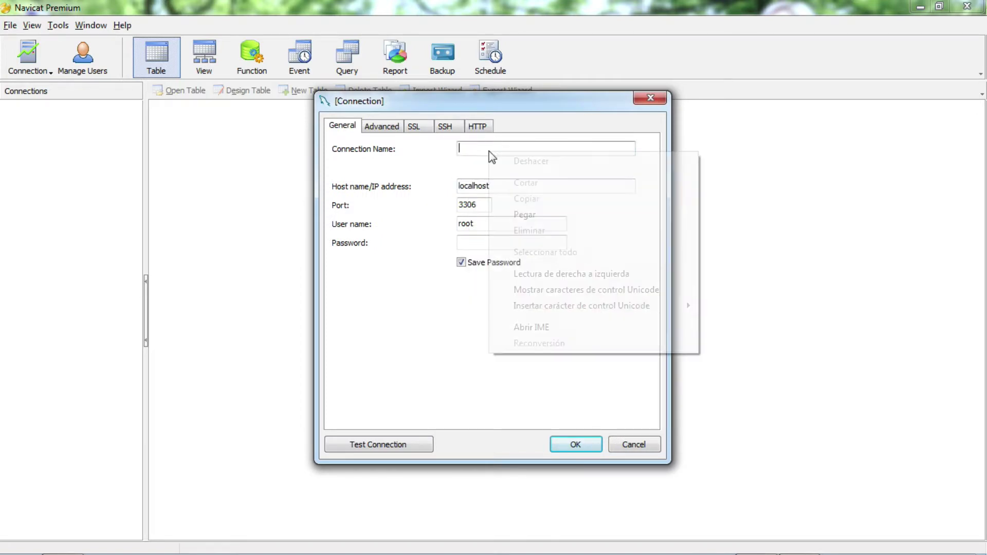
left_click(544, 216)
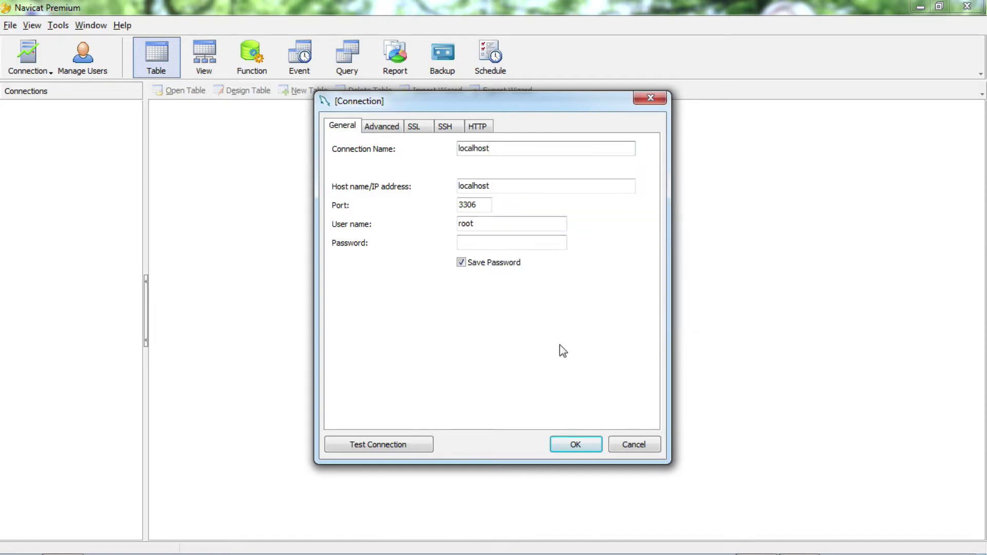
left_click(574, 442)
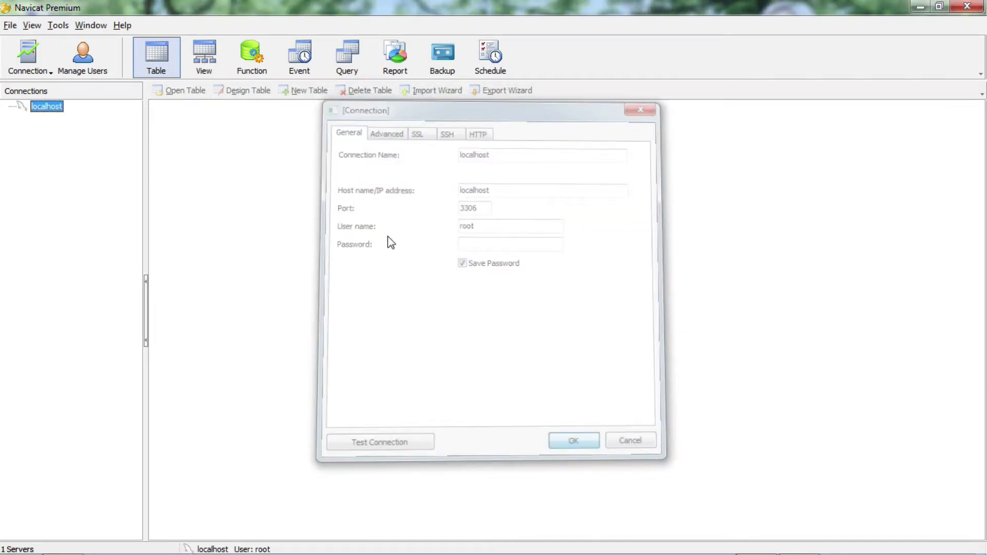
double_click(38, 108)
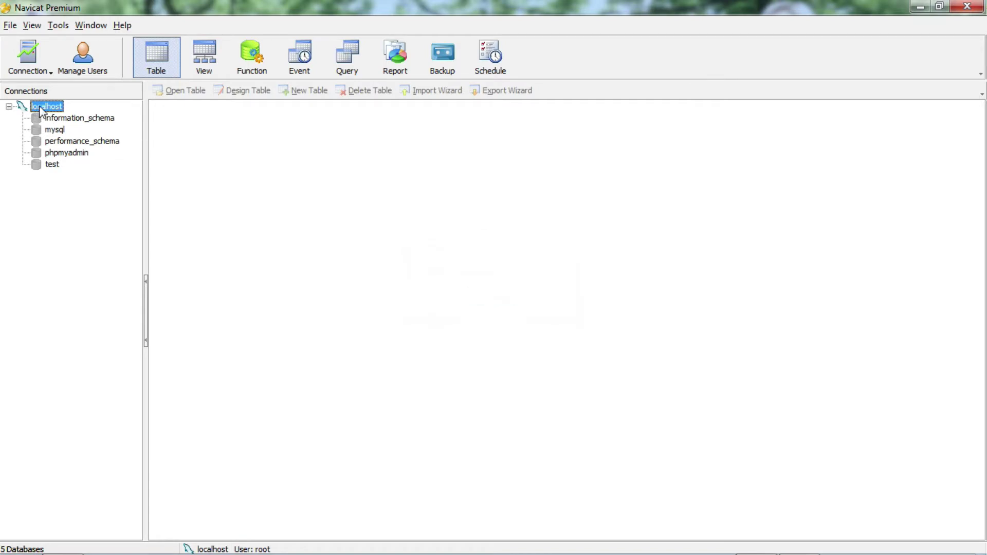
Create the l2jdb database under localhost, open its Tables group, then close Navicat.
right_click(42, 110)
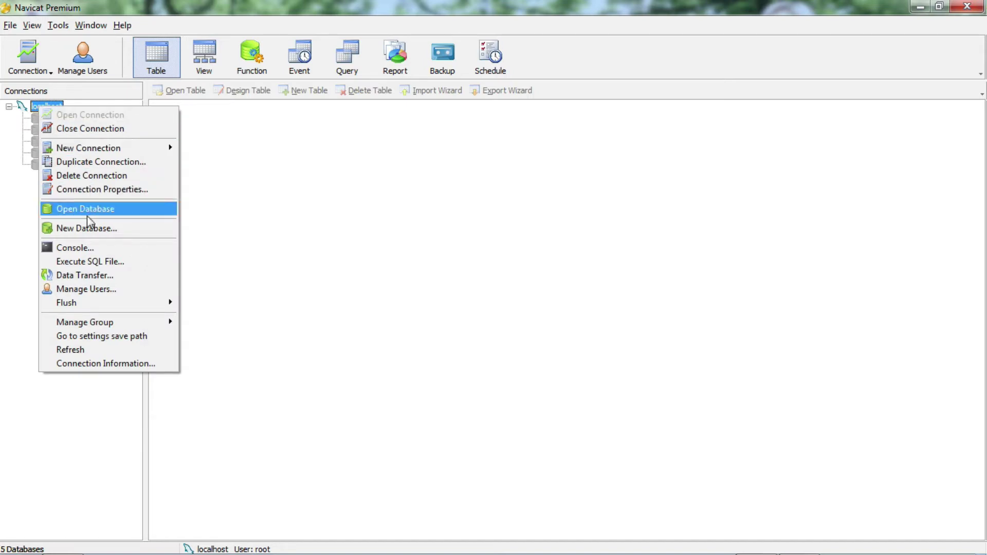
left_click(95, 230)
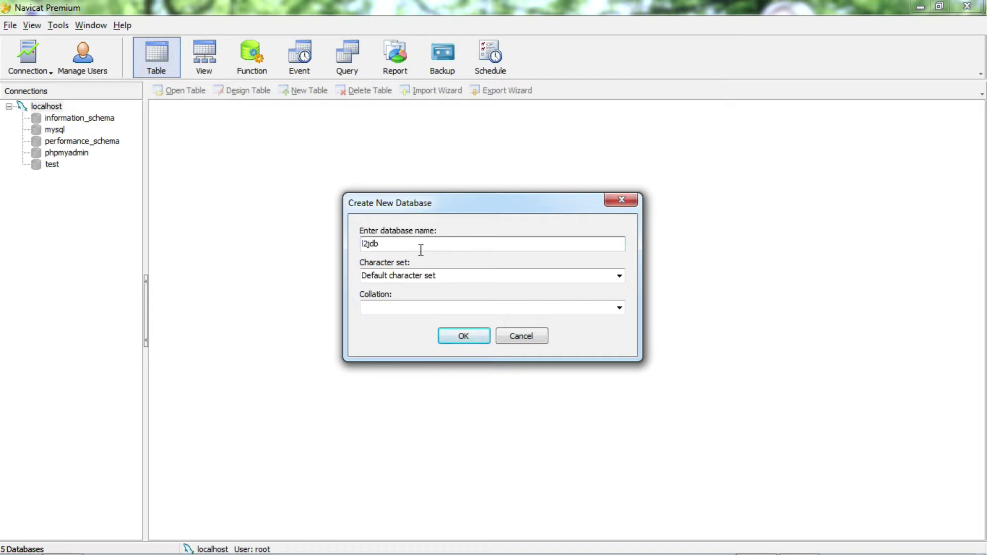
left_click(462, 335)
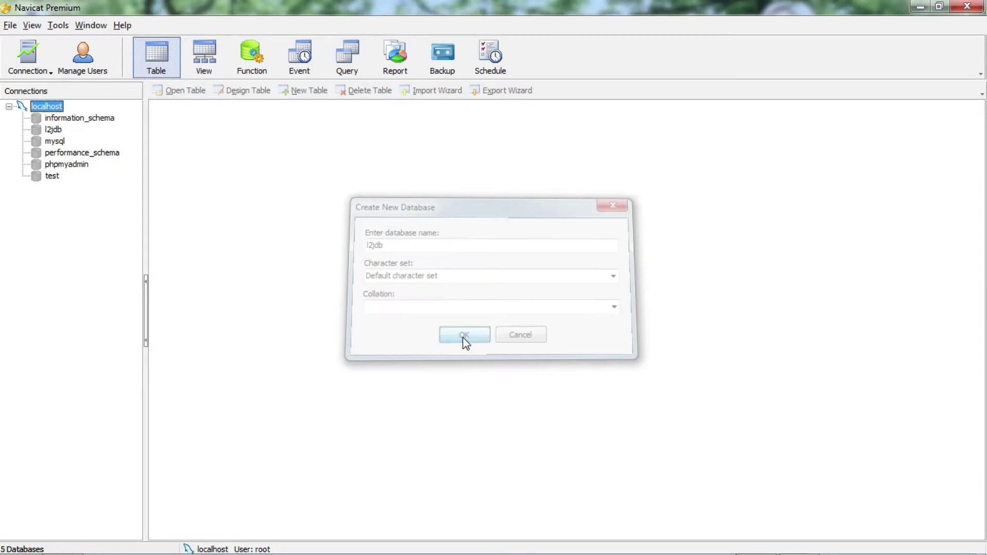
left_click(55, 130)
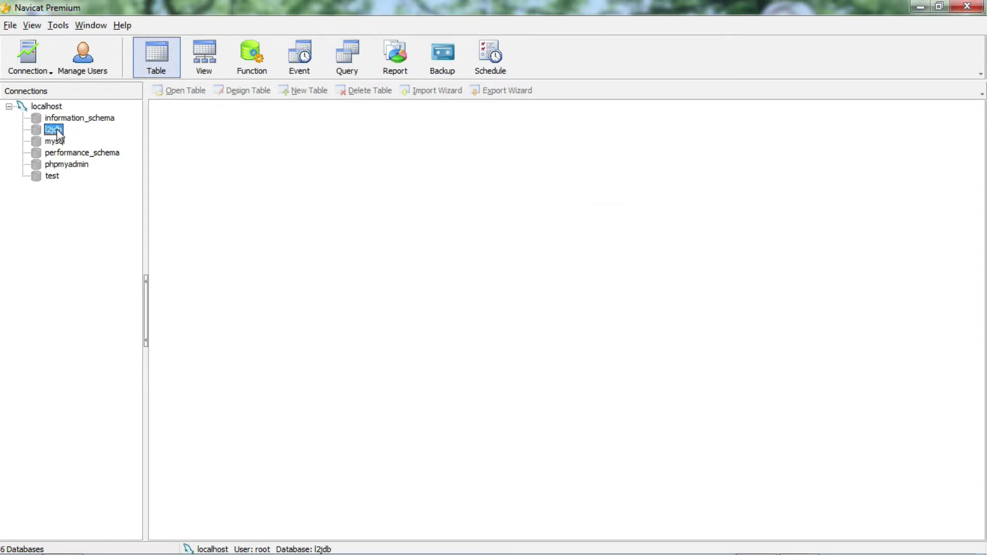
double_click(55, 130)
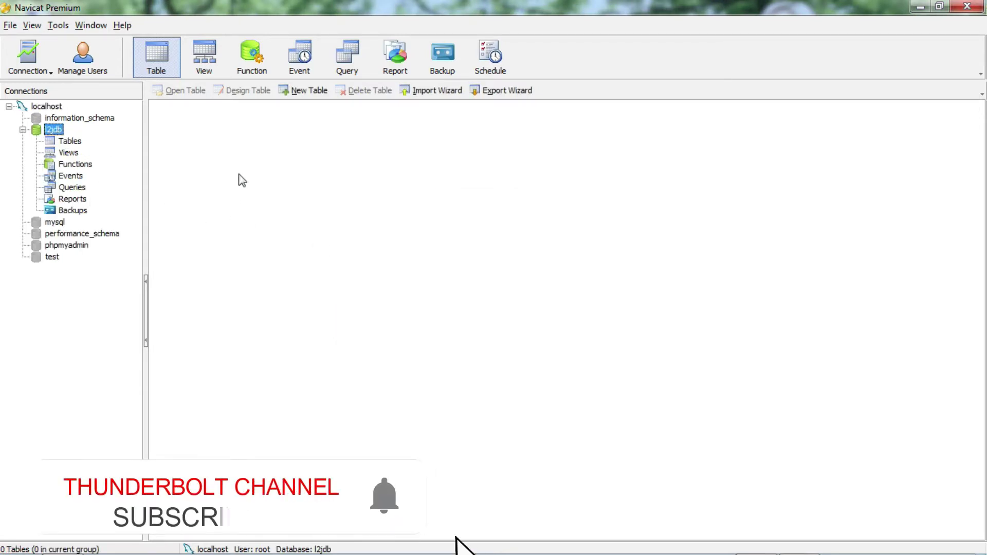
left_click(70, 141)
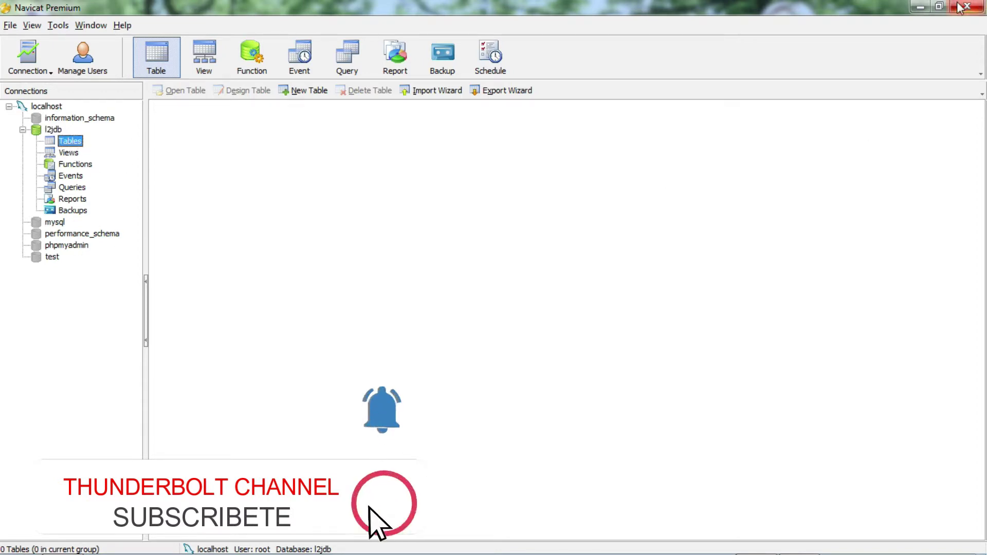
left_click(972, 6)
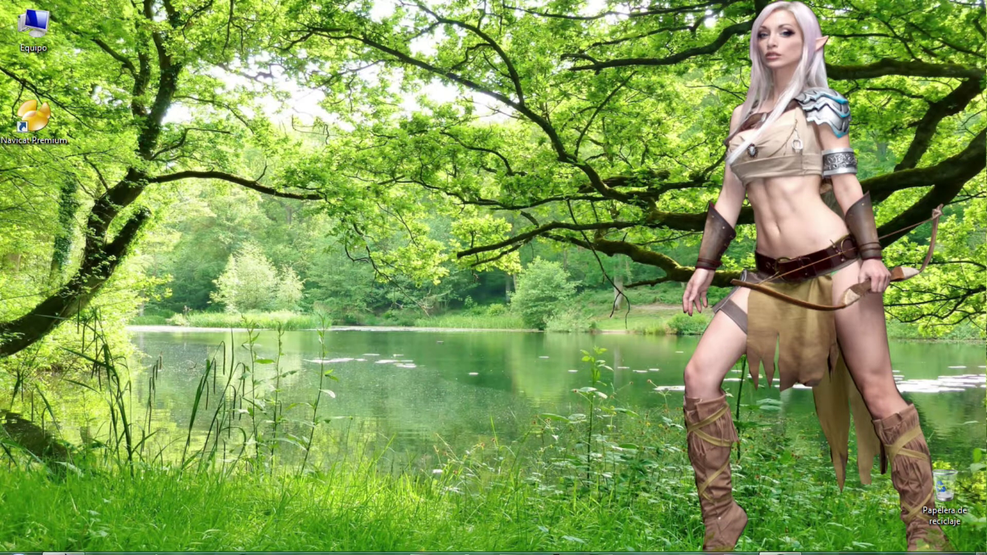
Go to Crear L2 server > DATAPACK rev 1132 > tools and edit Database Installer in Notepad.
left_click(62, 537)
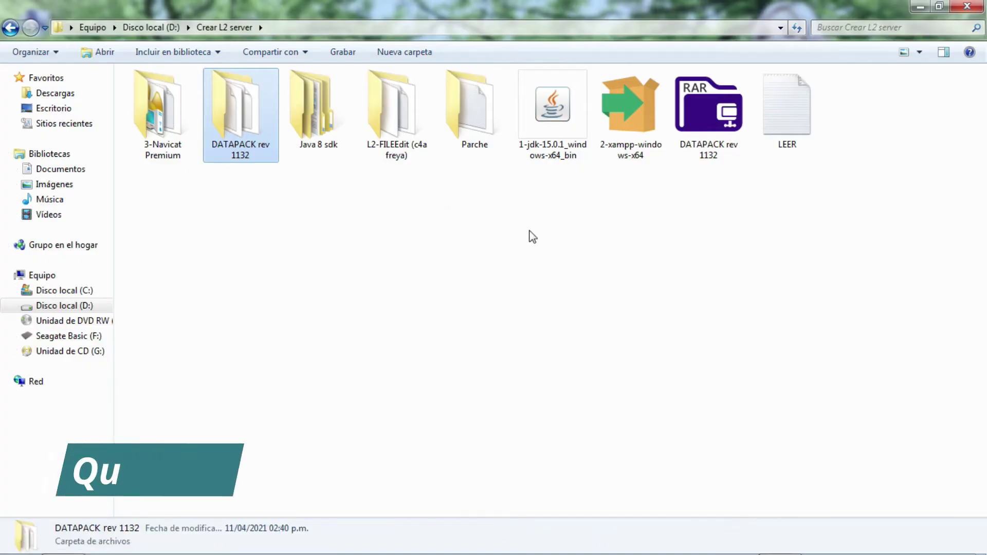
double_click(234, 124)
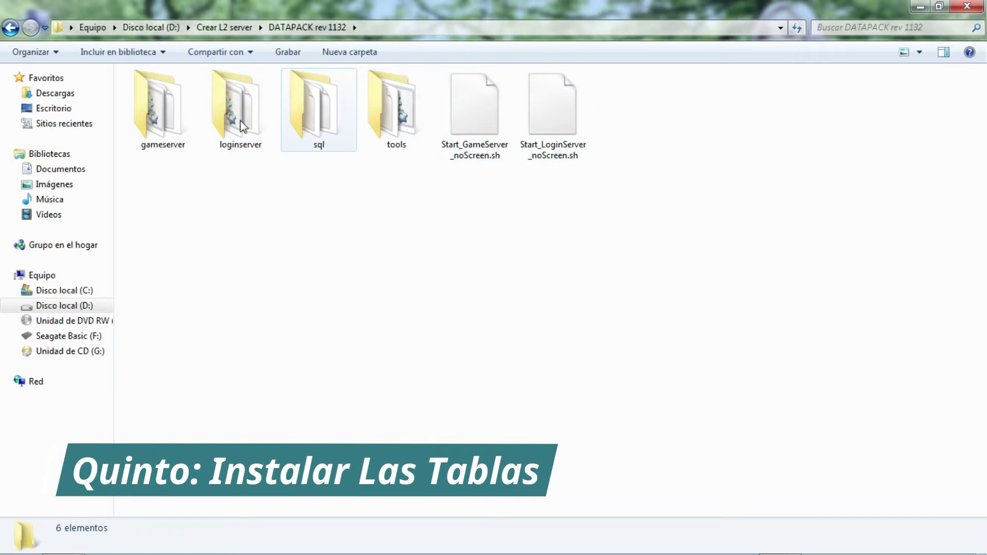
double_click(387, 118)
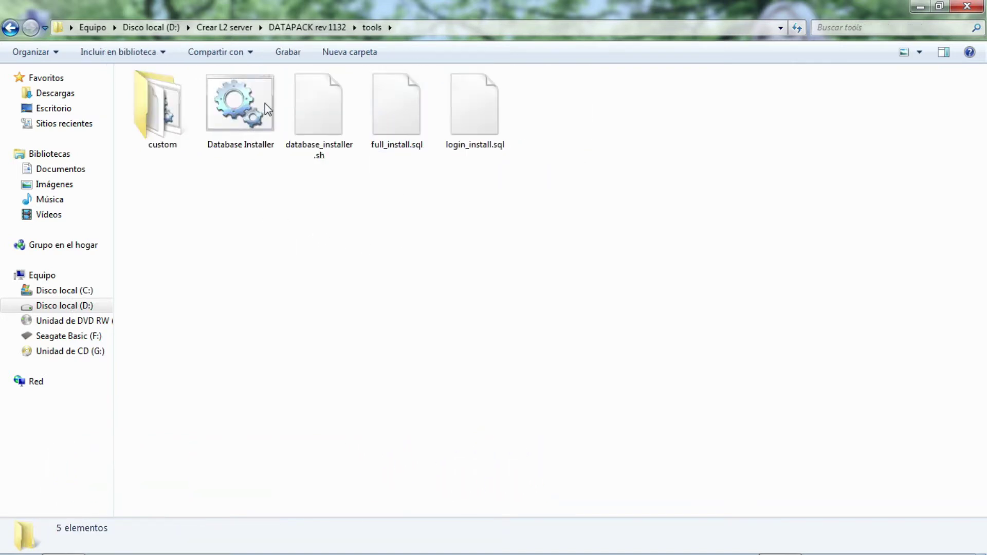
right_click(239, 110)
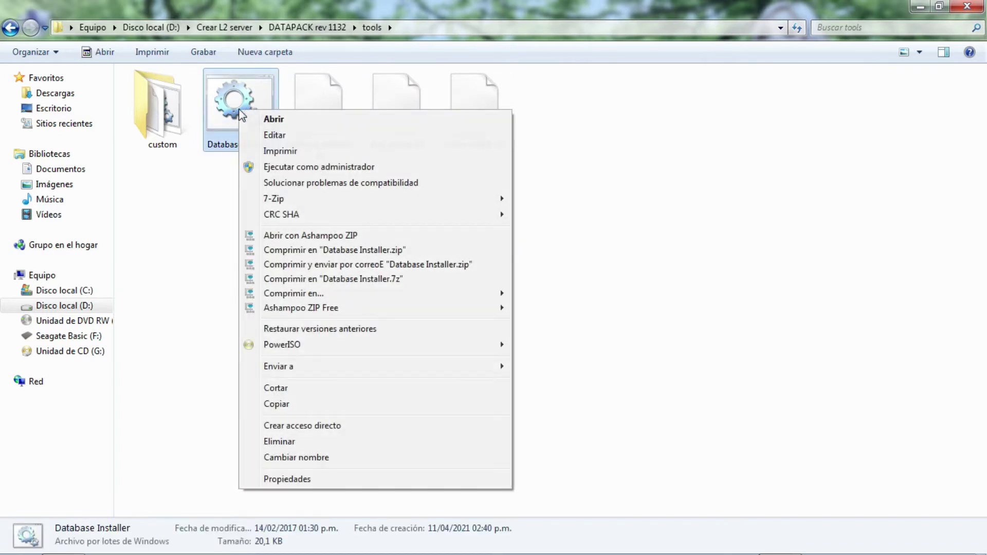
left_click(188, 219)
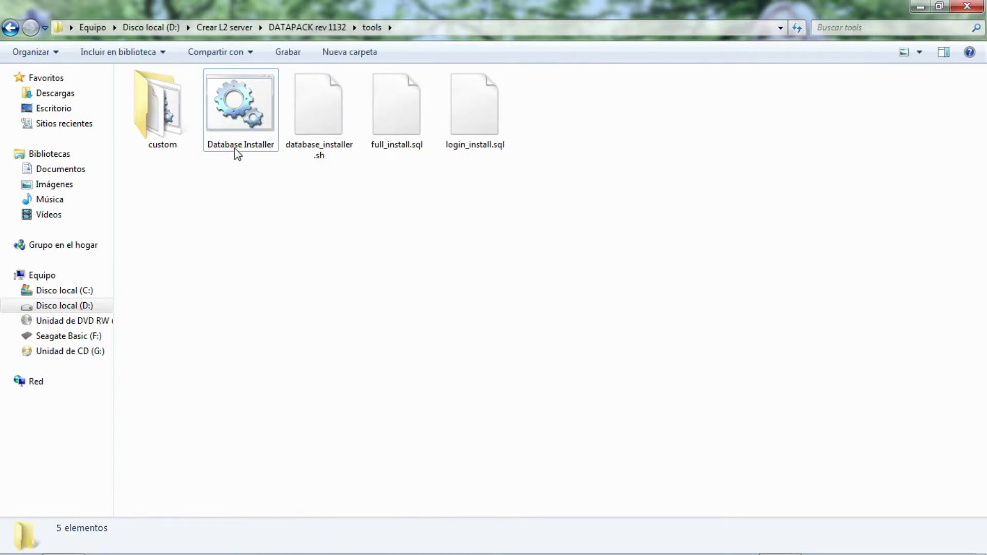
right_click(249, 119)
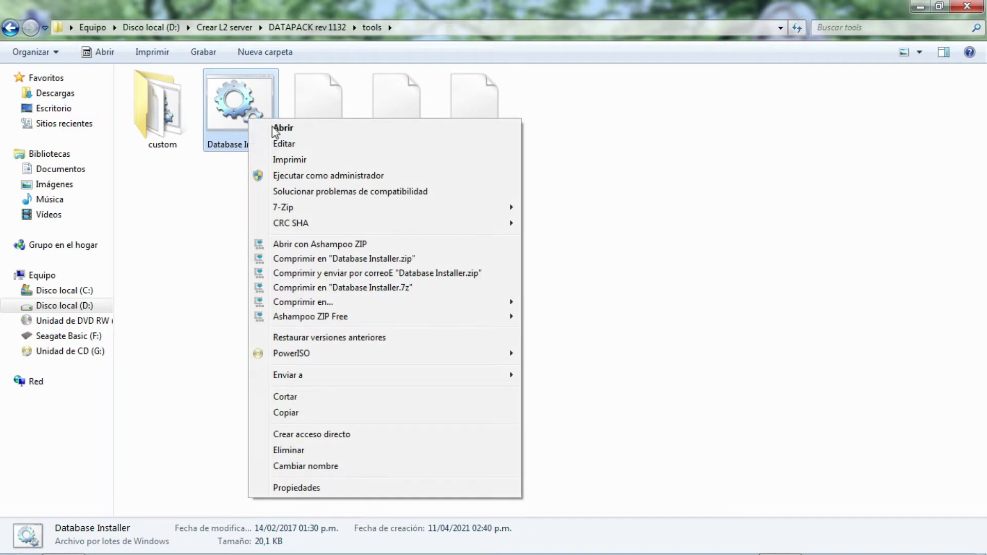
left_click(292, 148)
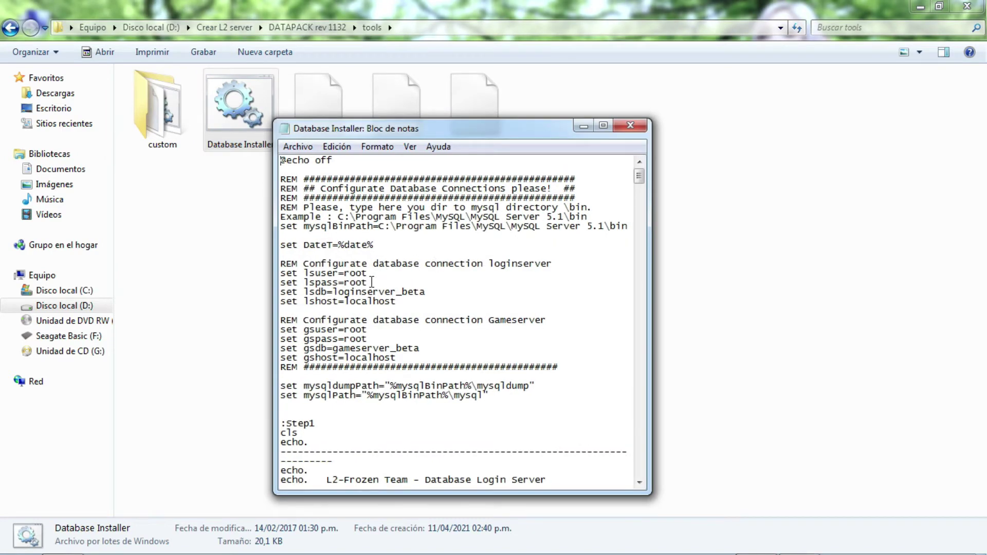
Delete the root password from both the lspass and gspass lines.
mouse_move(371, 282)
left_mouse_down()
mouse_move(348, 282)
mouse_move(374, 282)
left_mouse_up()
key("BackSpace")
left_click_drag(369, 340, 346, 340)
key("BackSpace")
Replace loginserver_beta and gameserver_beta with l2jdb as the database names.
left_click(425, 292)
left_click_drag(421, 291, 332, 292)
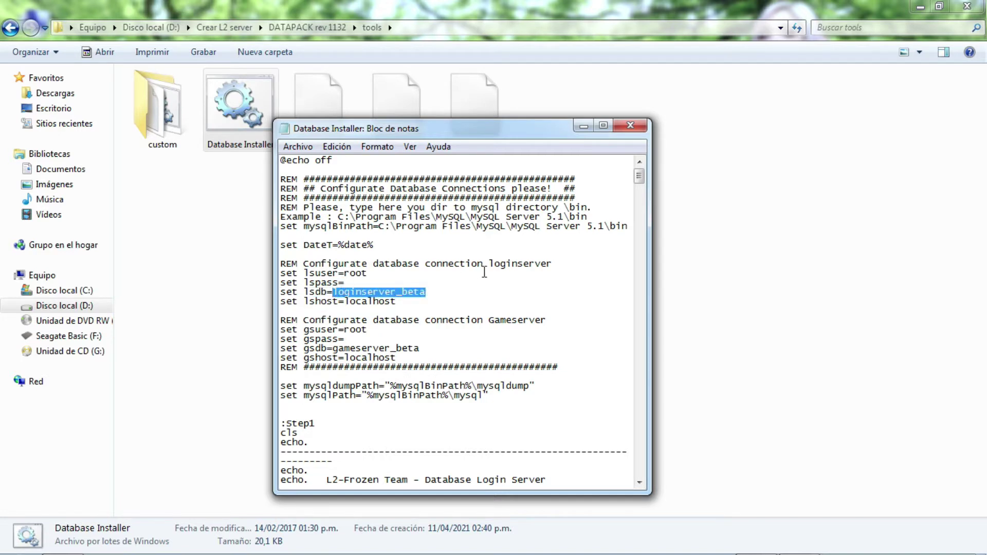
type("lsdb=l2jdb")
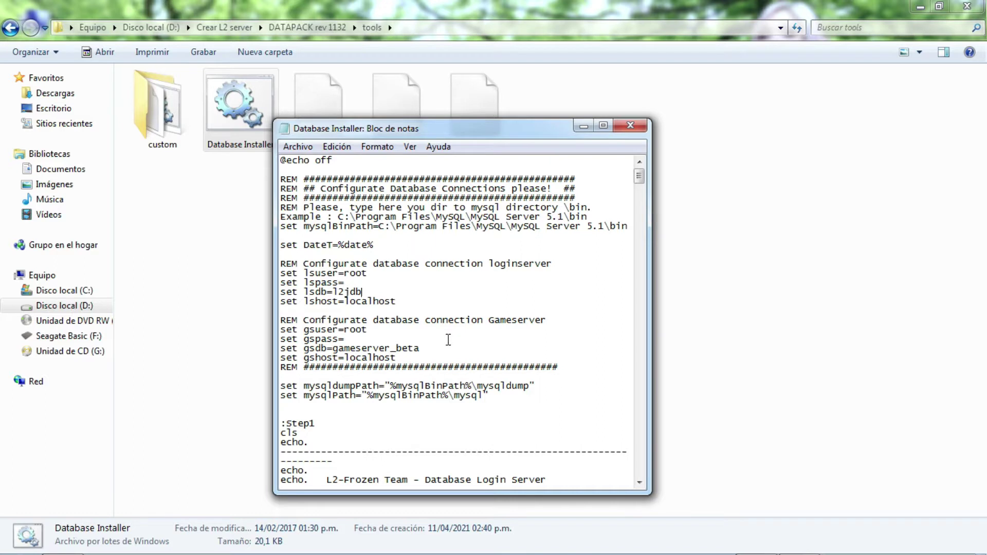
left_click_drag(420, 348, 333, 348)
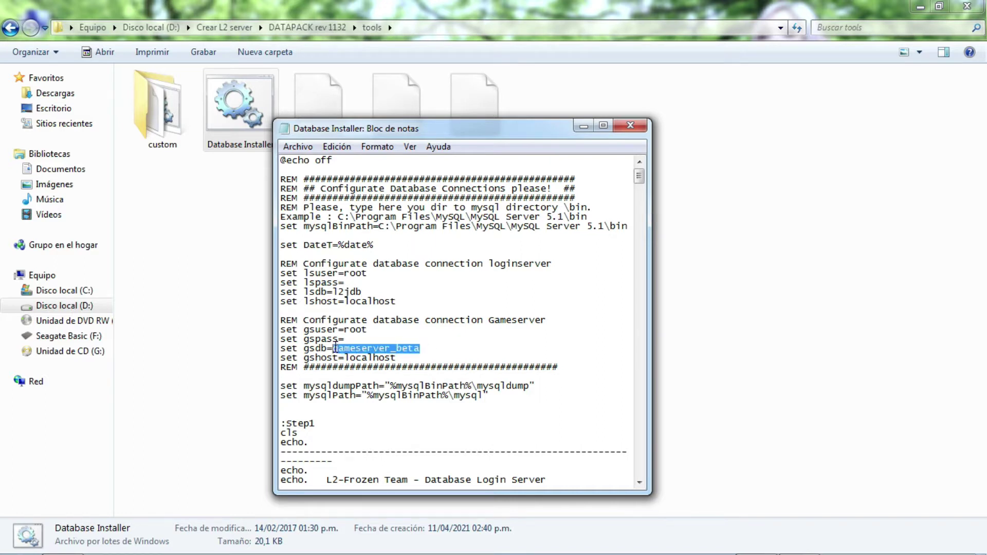
key("BackSpace")
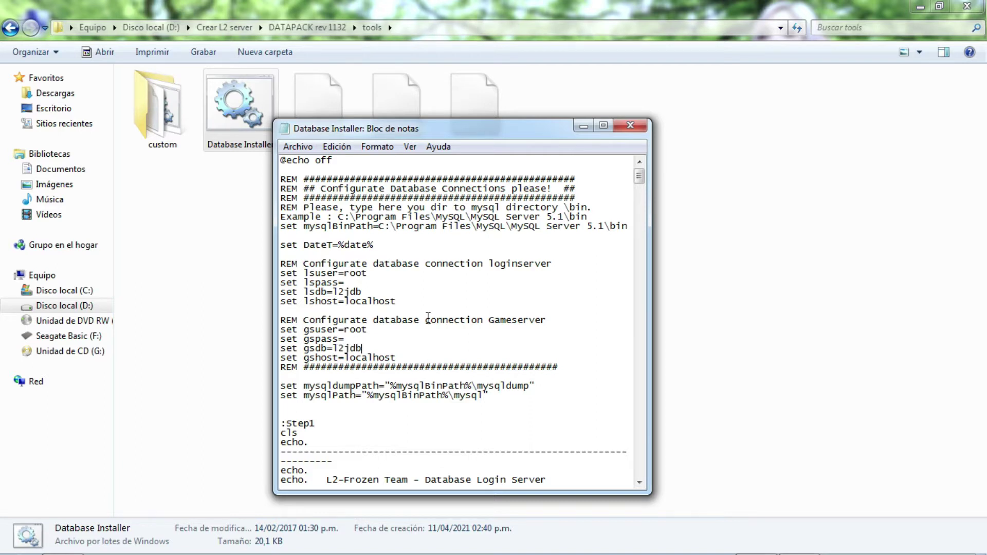
Select the old mysqlBinPath value C:\Program Files\MySQL\MySQL Server 5.1\bin for replacement.
left_click(444, 337)
left_click(418, 243)
left_click_drag(381, 227, 629, 226)
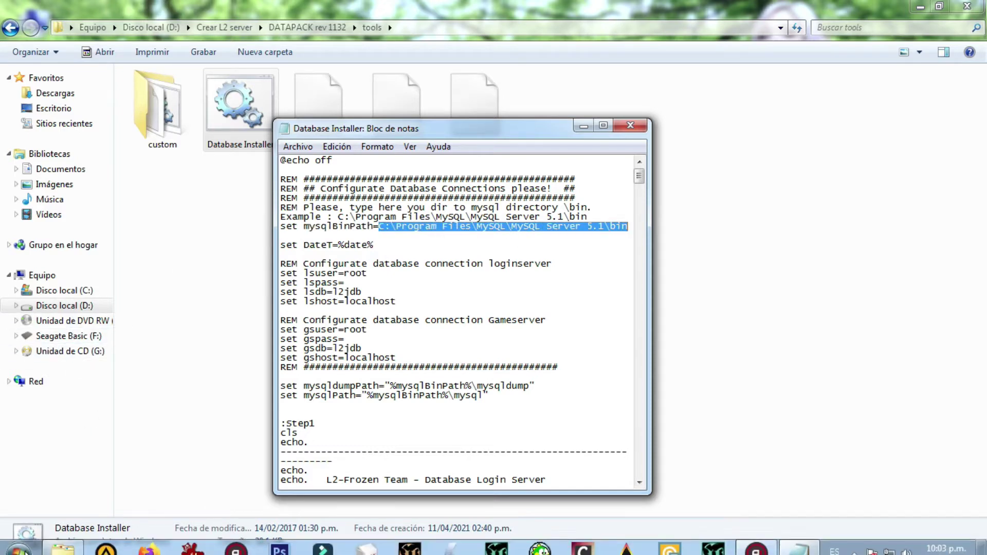
left_click(23, 548)
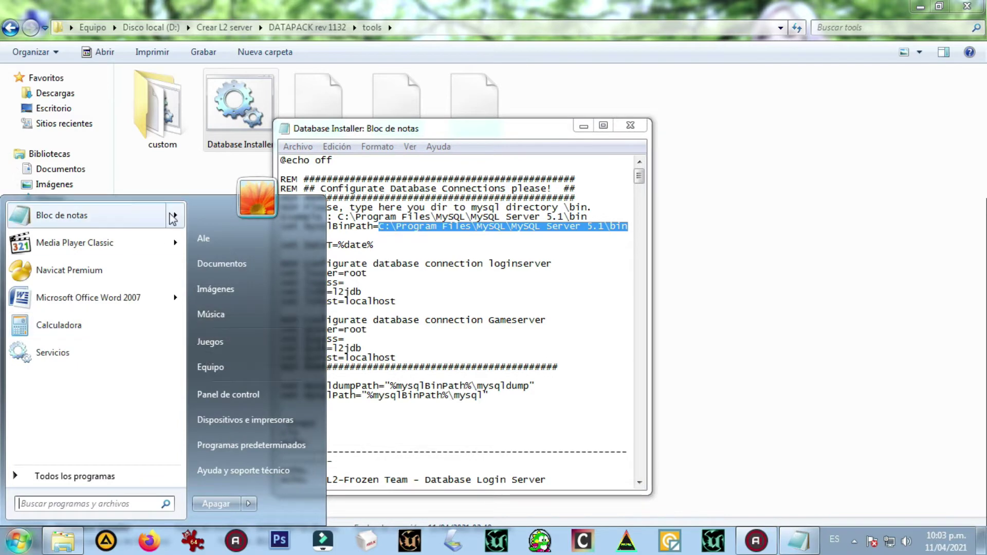
Browse to C:\xampp\mysql\bin, copy its path from the address bar, and minimize the window.
left_click(221, 367)
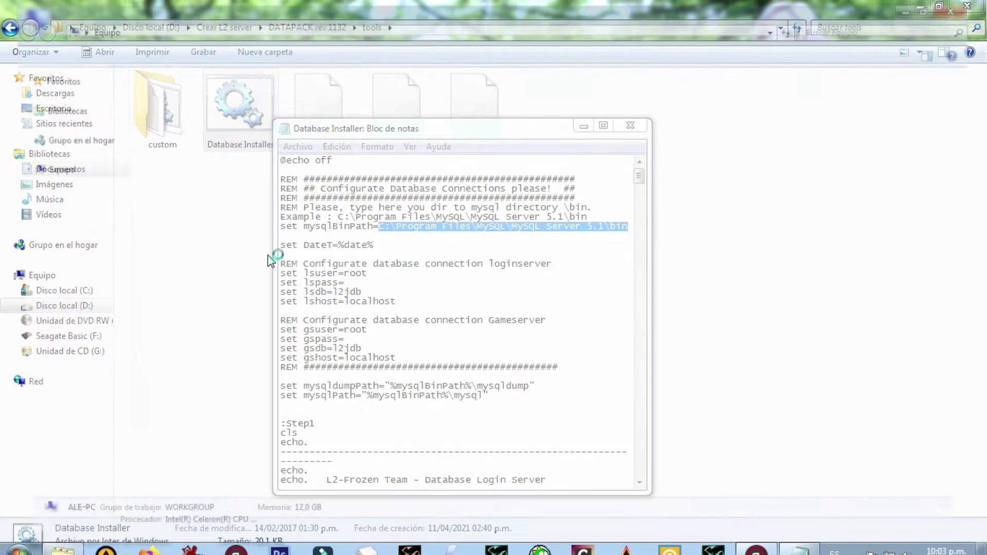
double_click(204, 112)
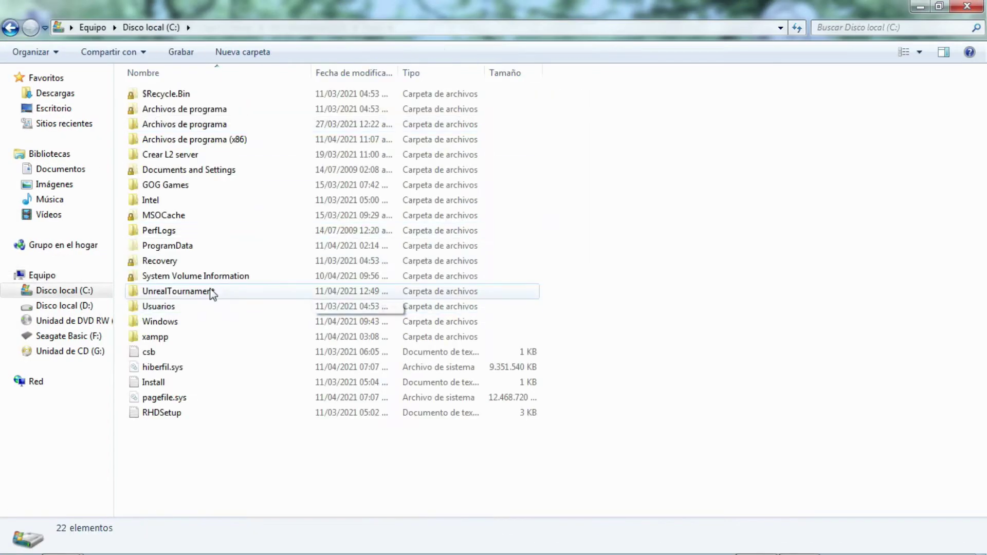
left_click(169, 337)
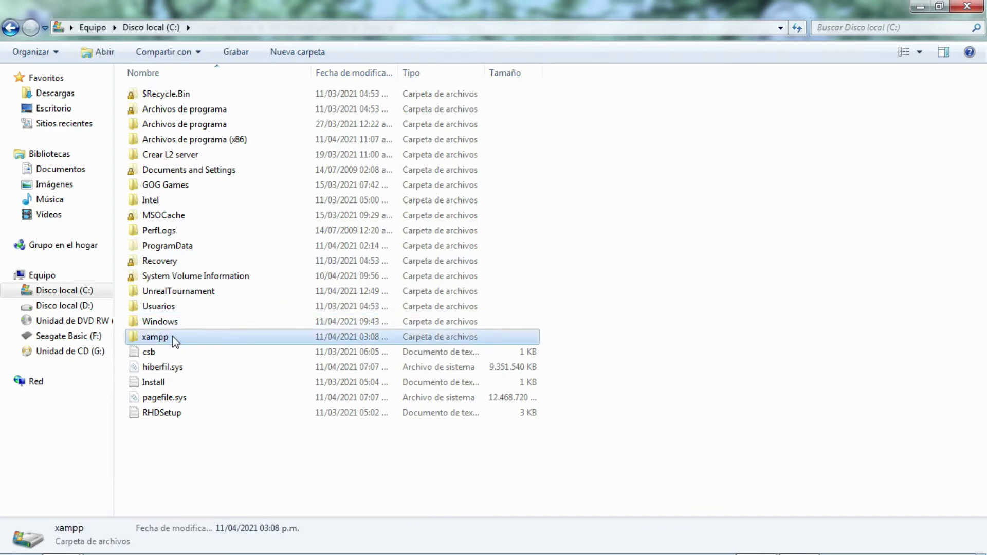
double_click(167, 337)
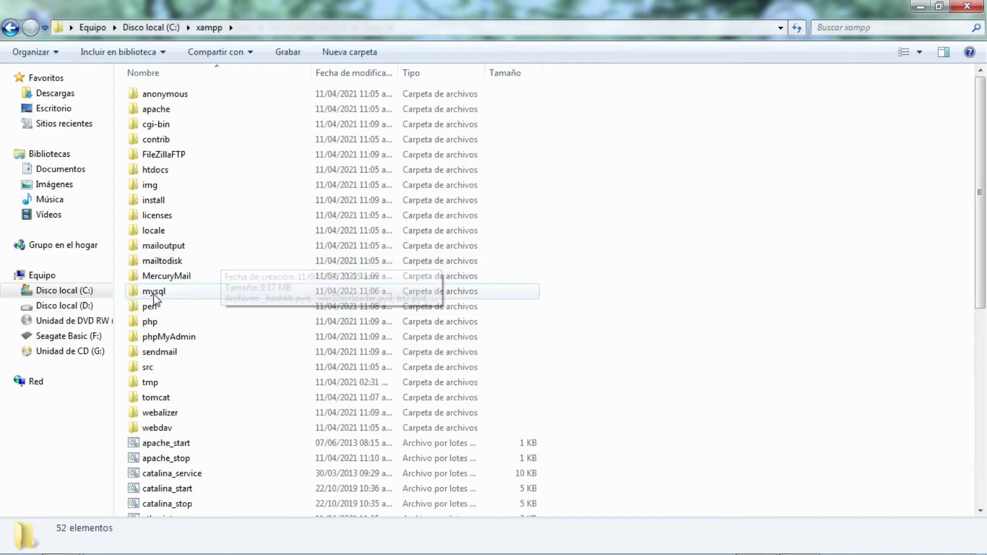
double_click(154, 291)
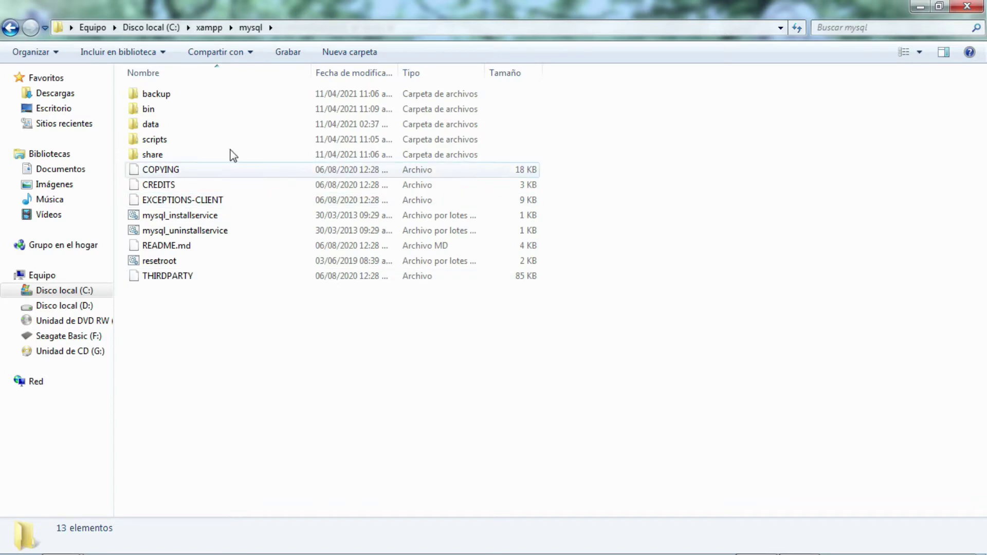
double_click(165, 109)
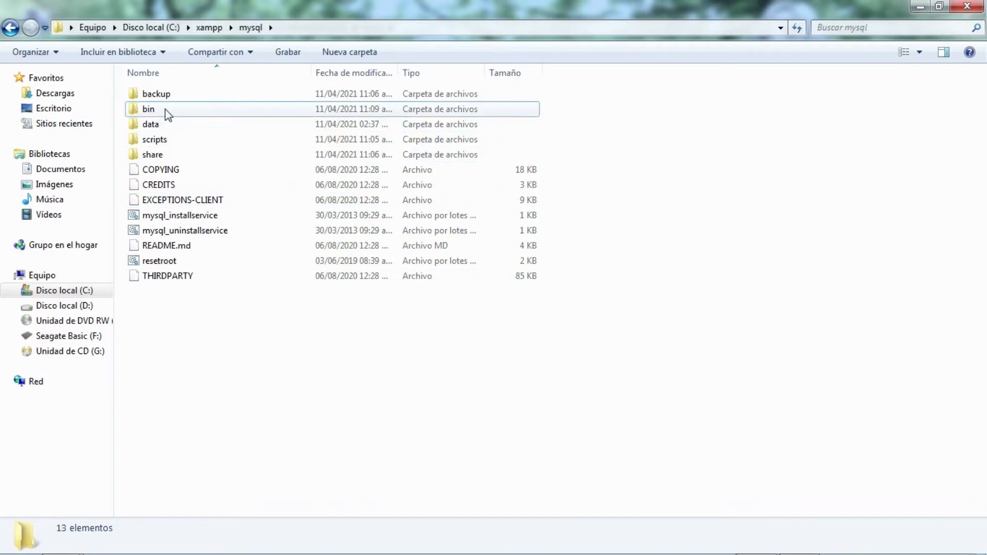
left_click(340, 23)
key("super+c")
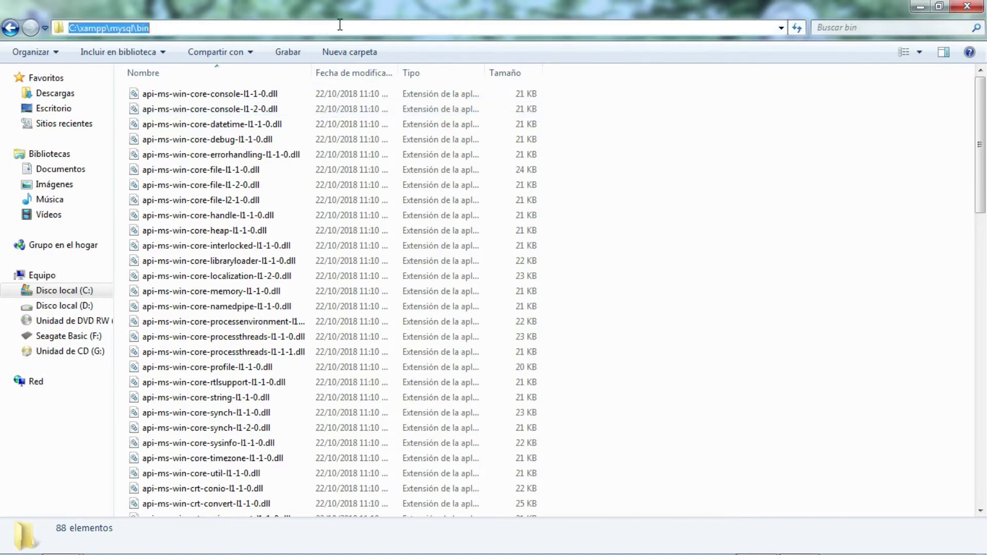
right_click(135, 30)
left_click(170, 78)
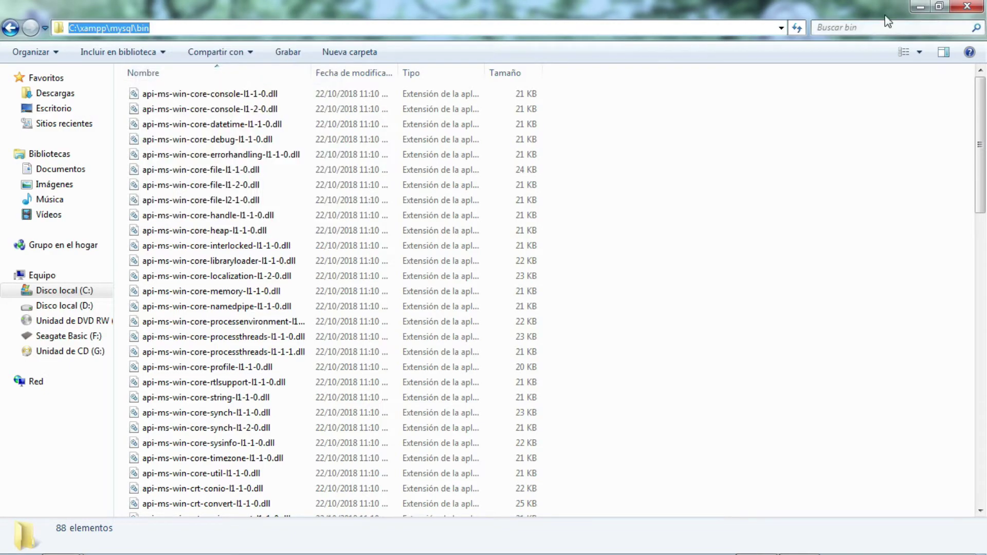
left_click(920, 6)
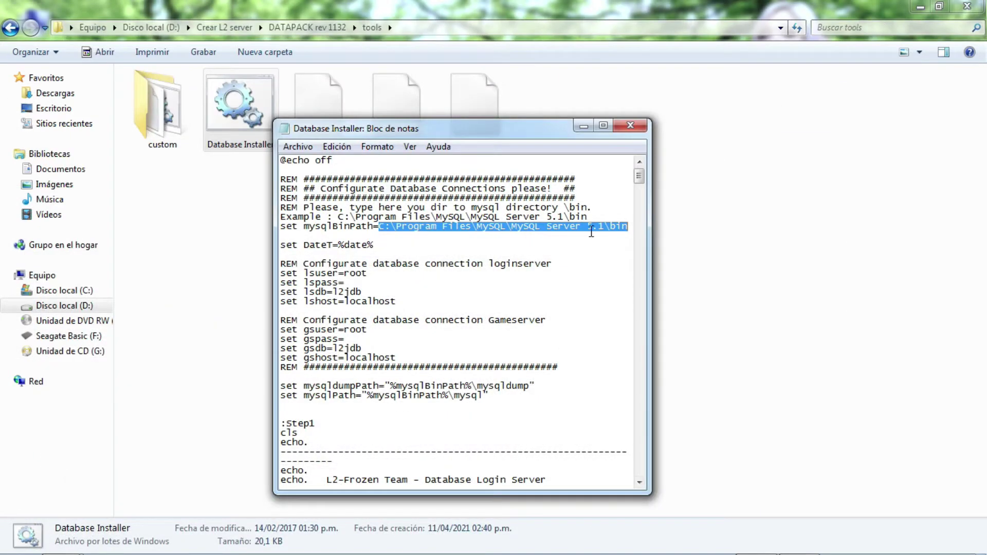
Paste C:\xampp\mysql\bin over the old mysqlBinPath, save the script, and close Notepad.
left_click_drag(650, 237, 739, 245)
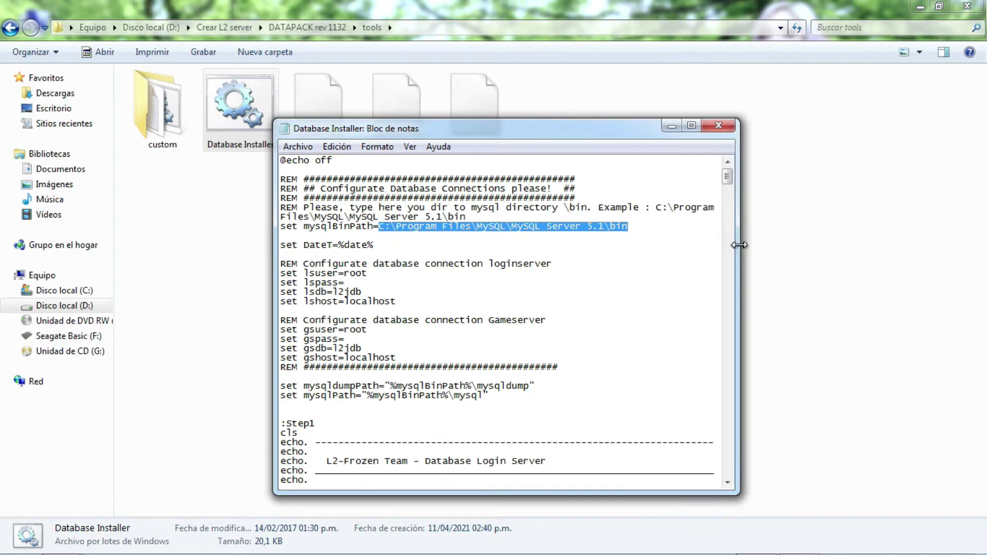
right_click(594, 228)
left_click(629, 289)
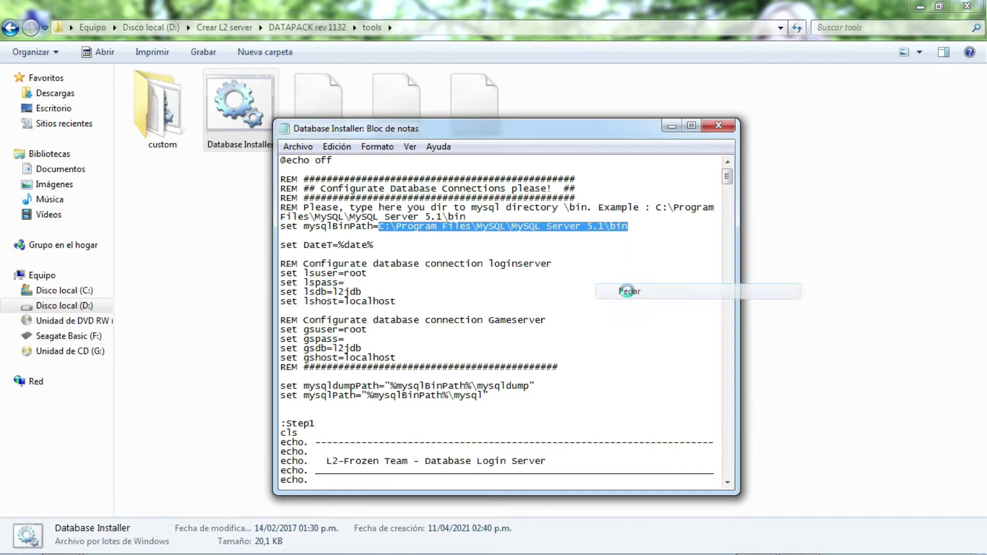
left_click_drag(486, 227, 381, 231)
left_click(431, 234)
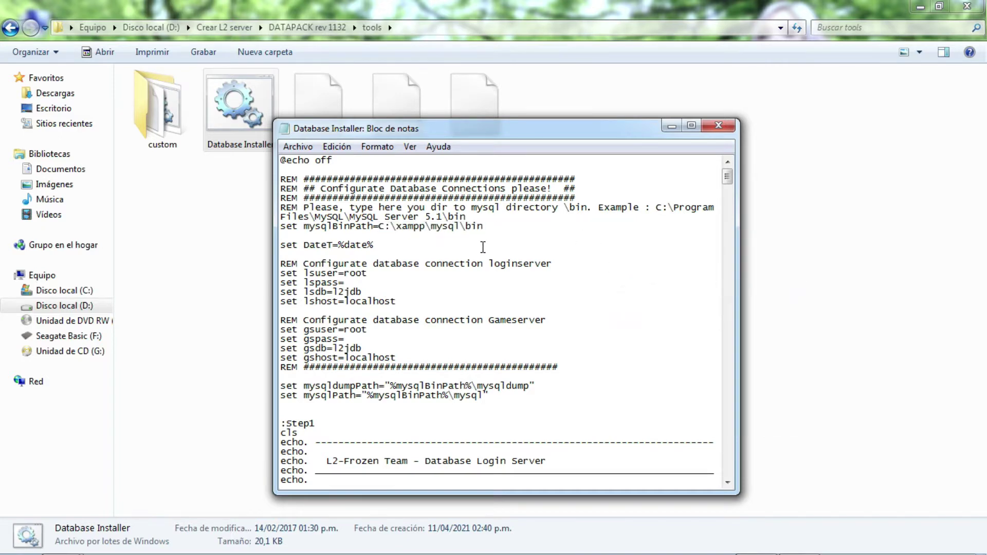
left_click(296, 148)
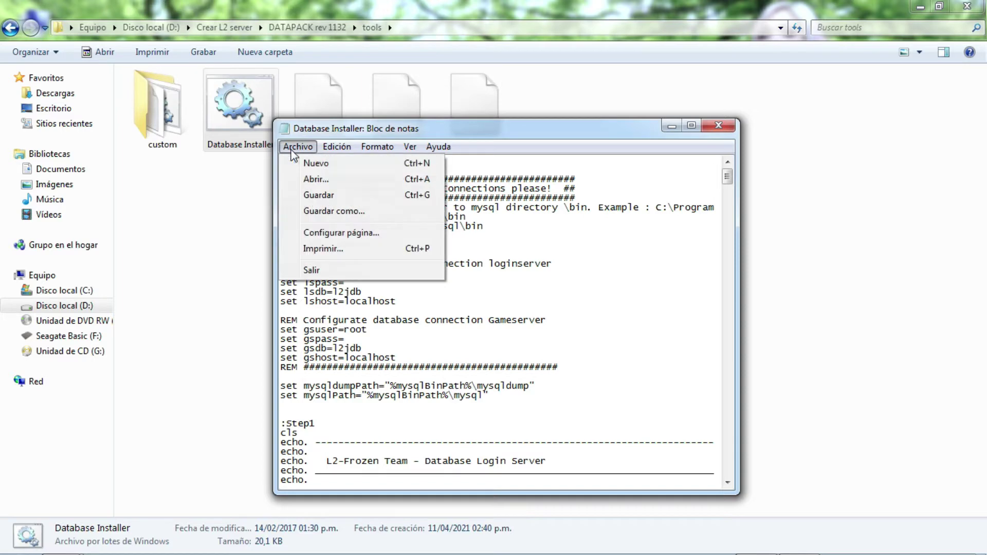
left_click(333, 195)
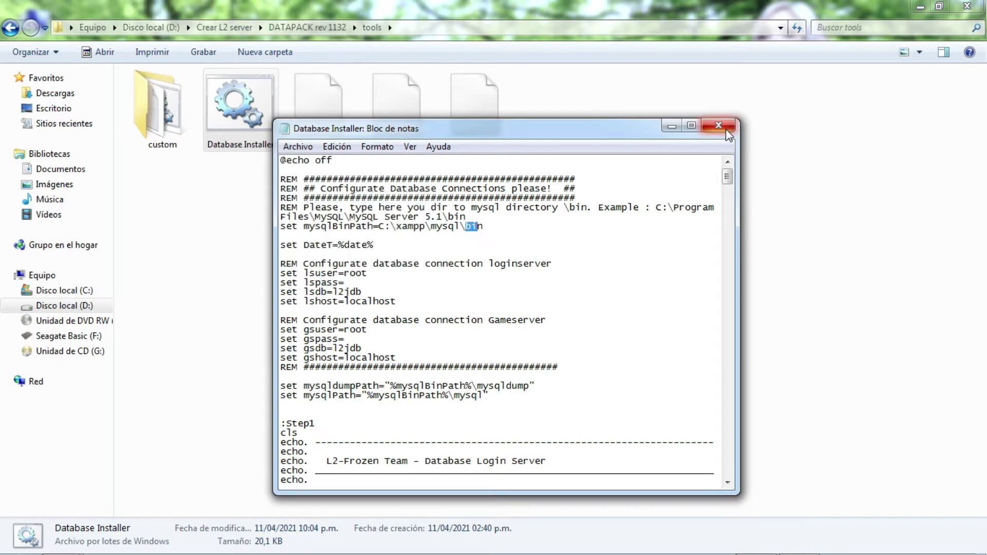
left_click(726, 128)
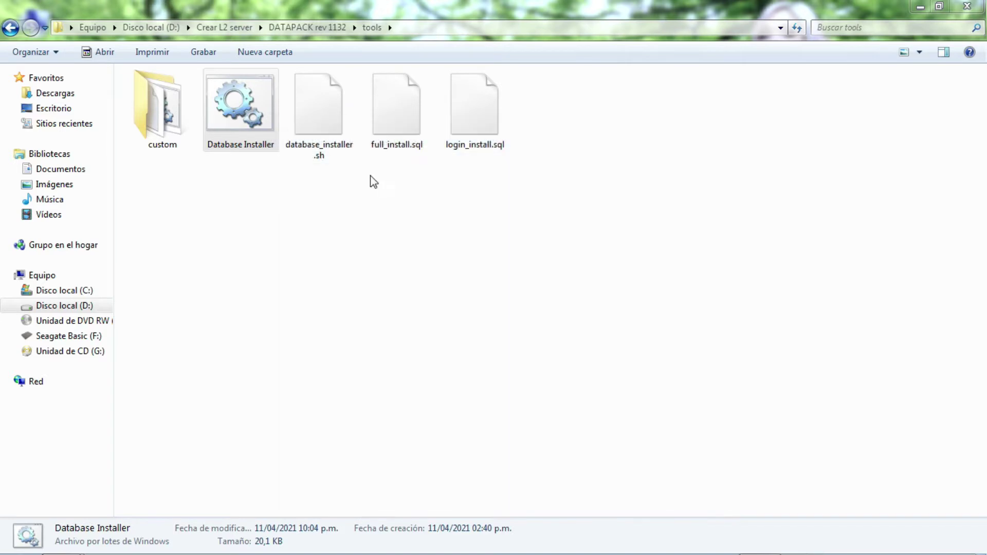
Run the Database Installer and choose option 1 for a full loginserver database install.
double_click(242, 115)
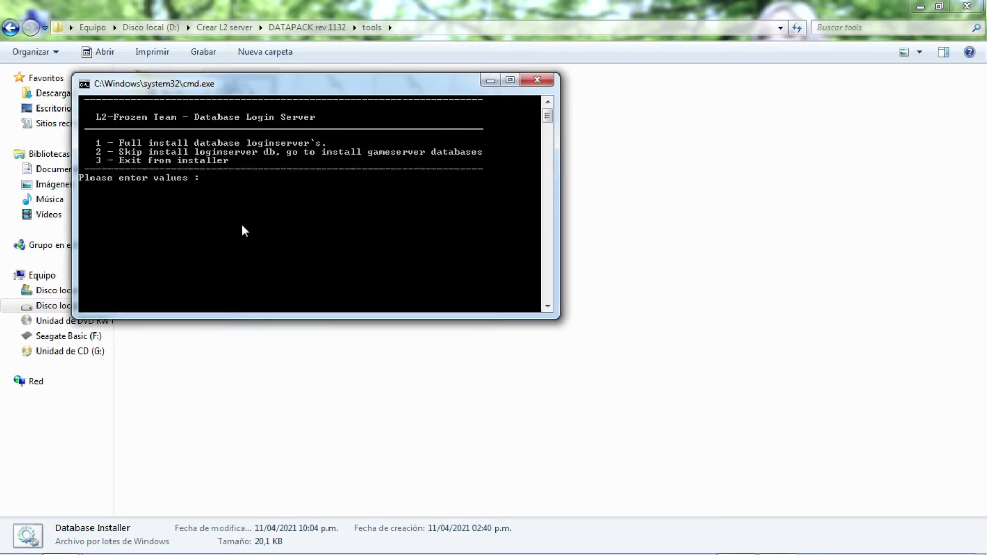
type("1")
key("Return")
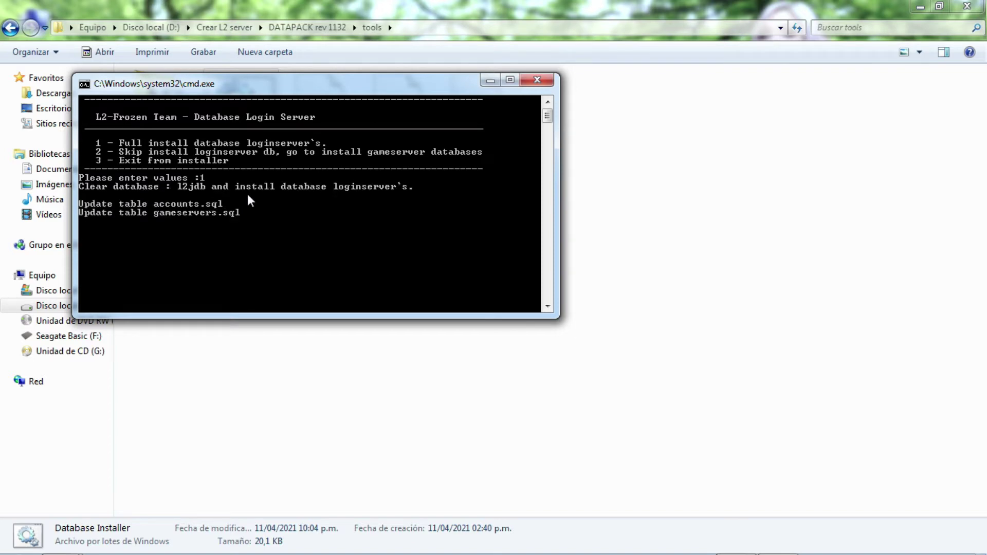
key("Return")
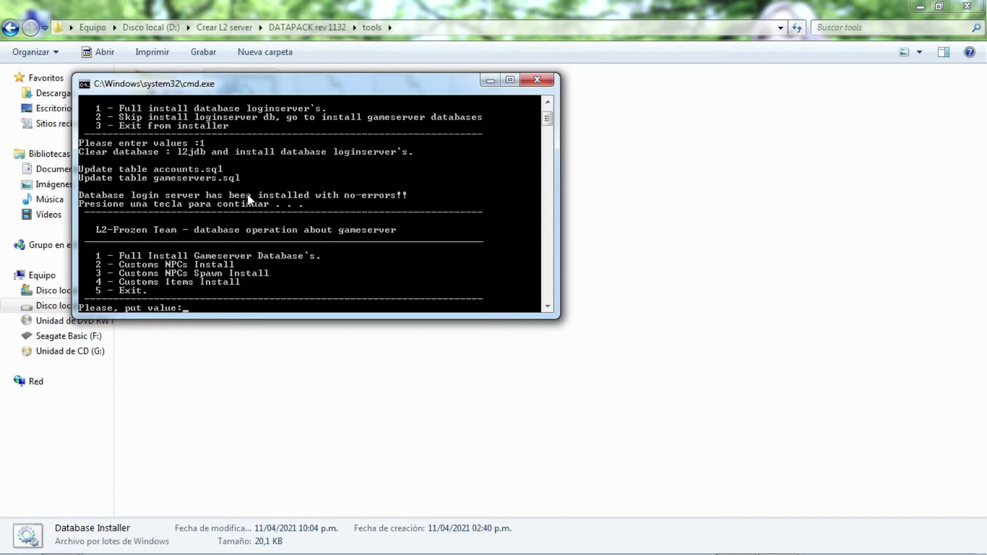
Choose option 1 for a full gameserver database install and continue once it finishes.
type("1")
key("Return")
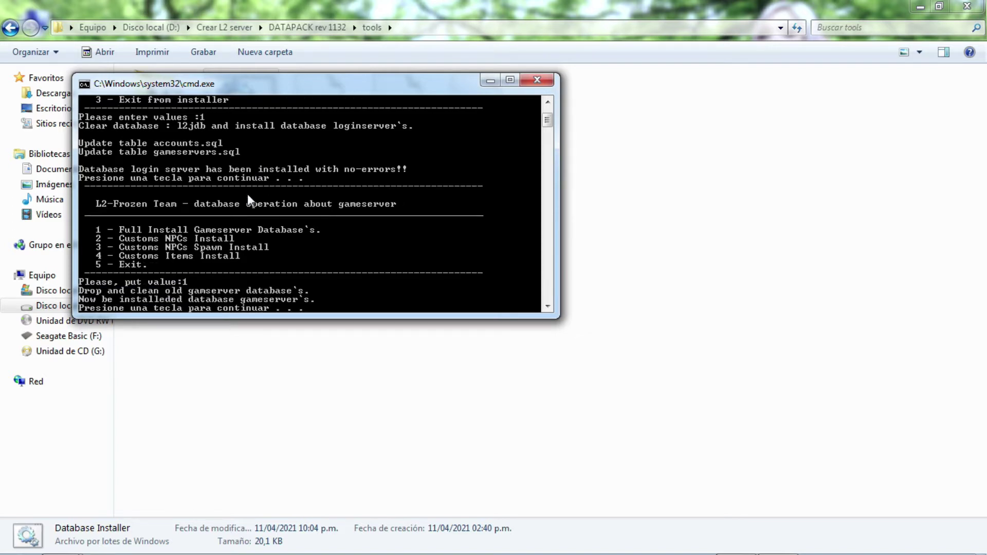
key("Return")
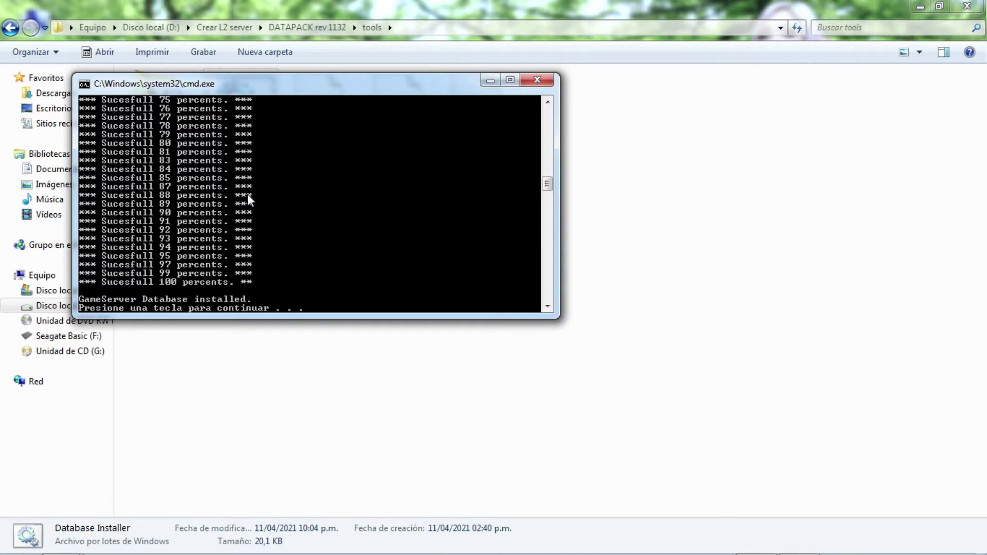
key("Return")
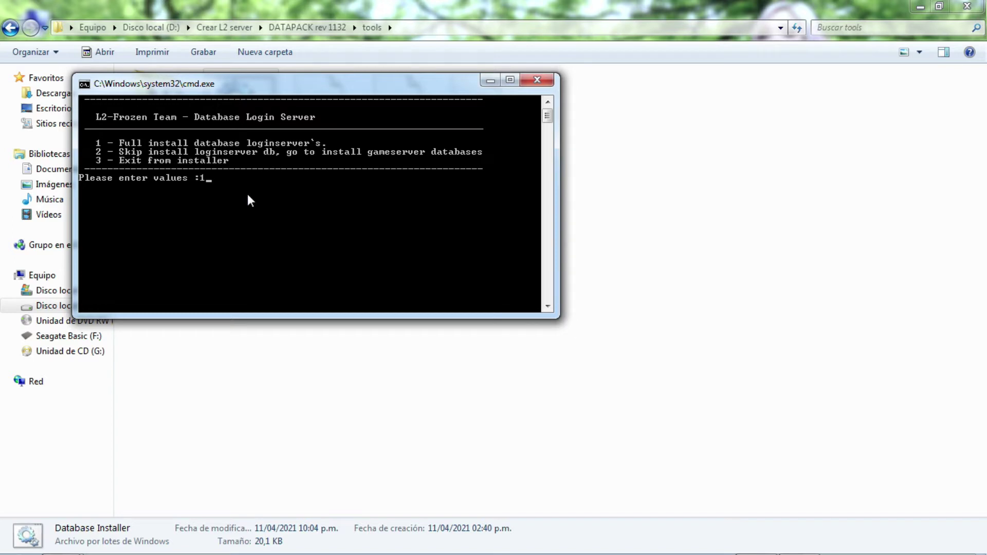
Reinstall the loginserver database, then pick option 2 to install the custom NPCs.
key("Return")
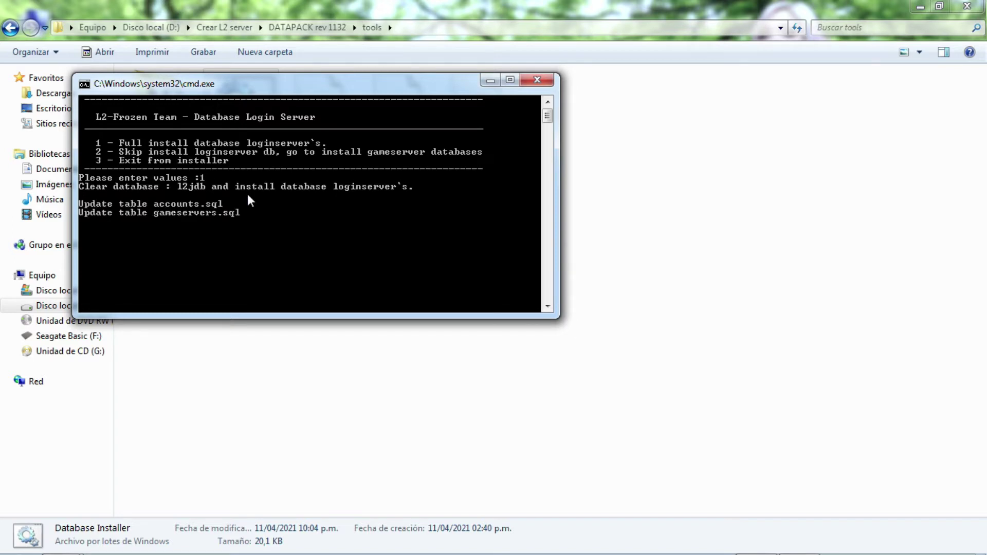
key("Return")
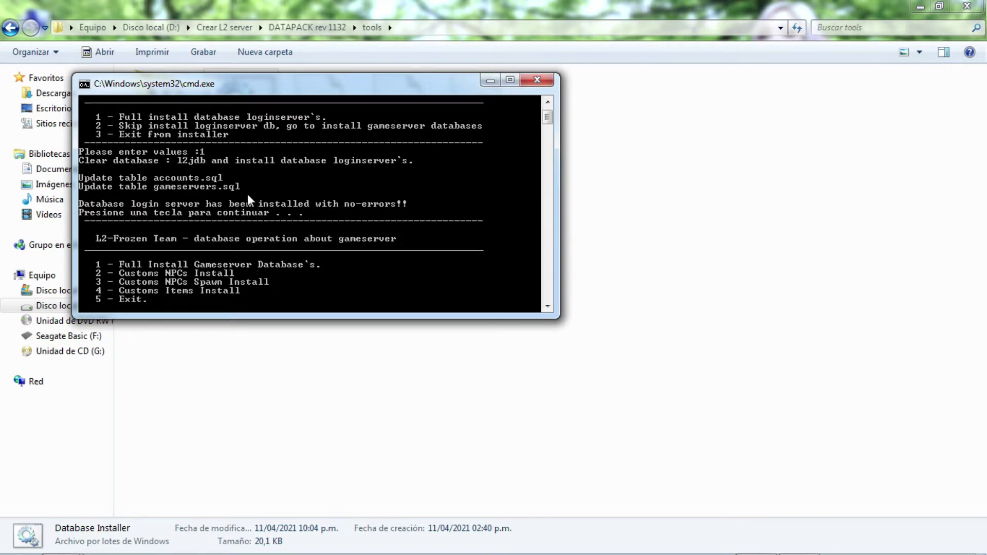
type("2")
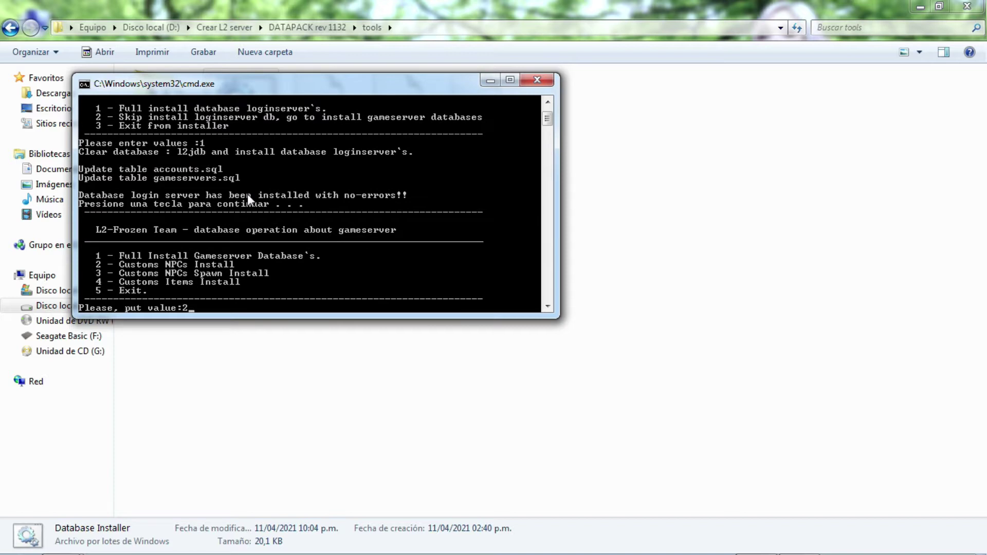
key("Return")
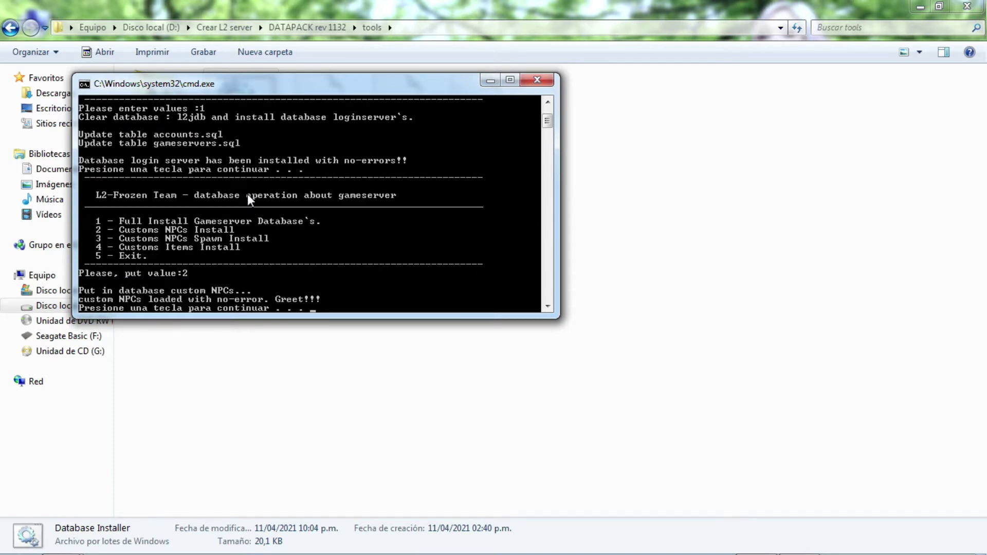
Acknowledge the custom NPC load and exit the installer with option 3.
key("Return")
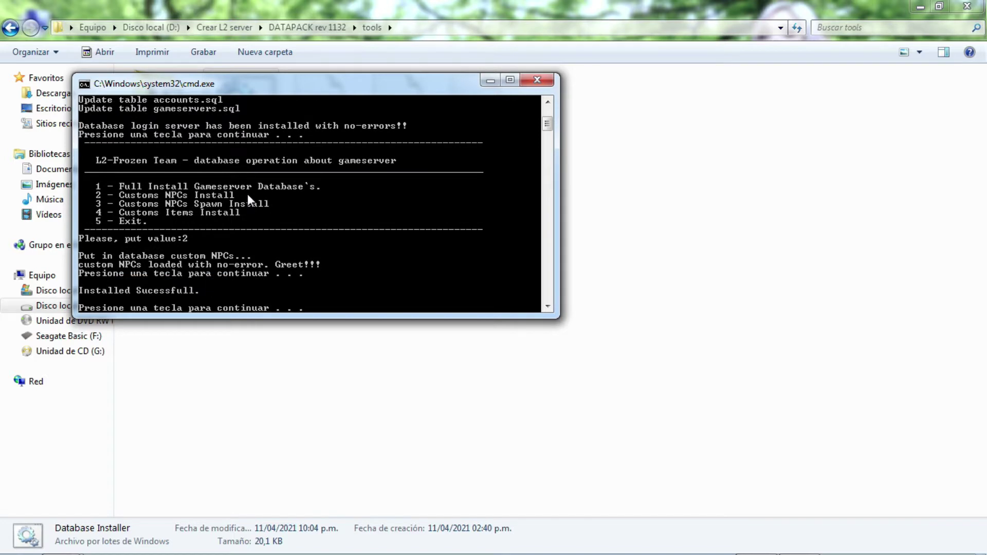
key("Return")
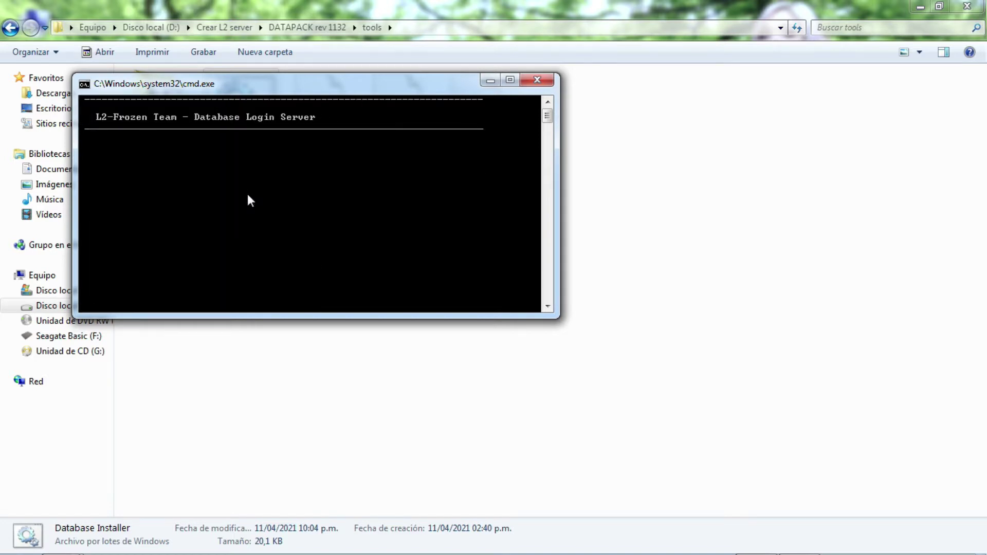
type("3")
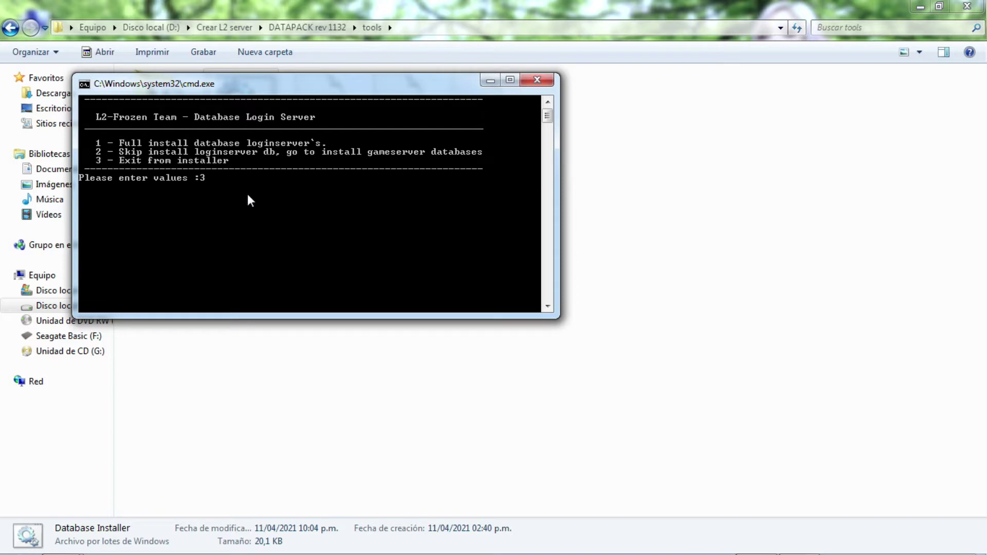
key("Return")
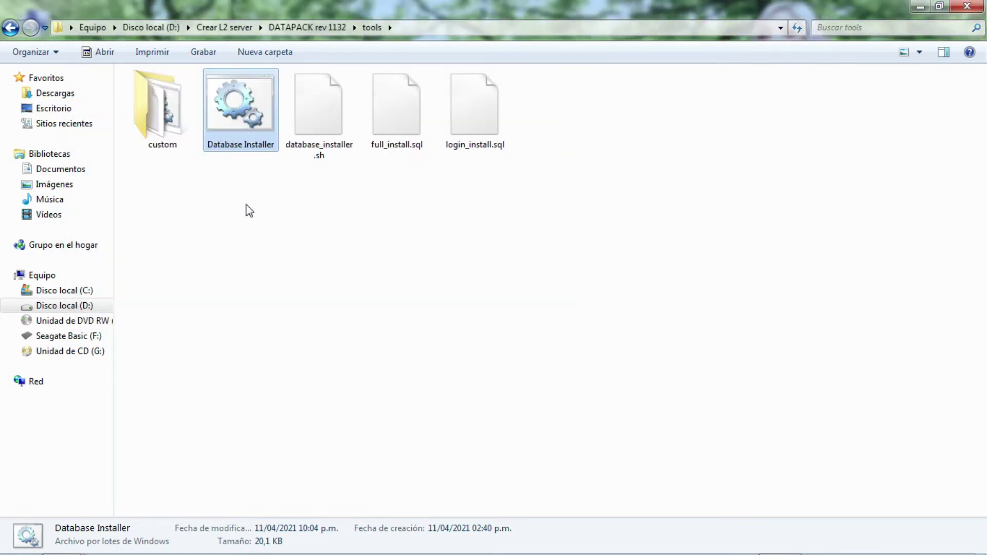
Launch Navicat, connect to localhost, open l2jdb to confirm its 132 tables, then minimize.
left_click(251, 206)
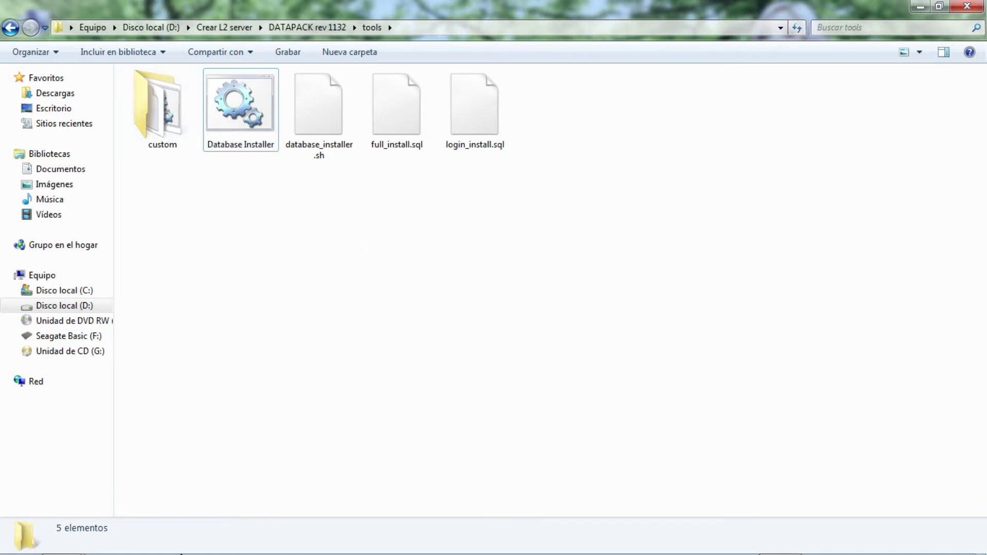
mouse_move(181, 553)
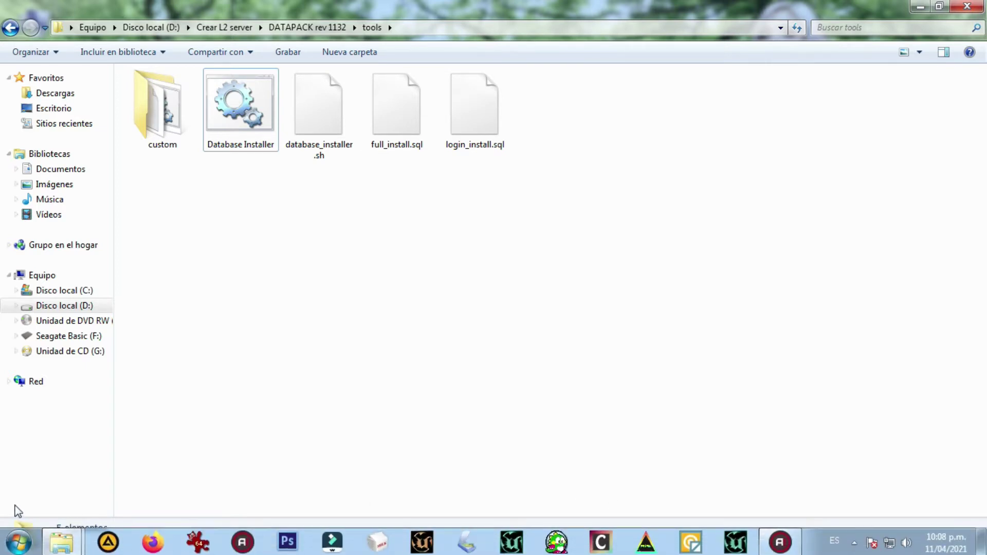
left_click(924, 6)
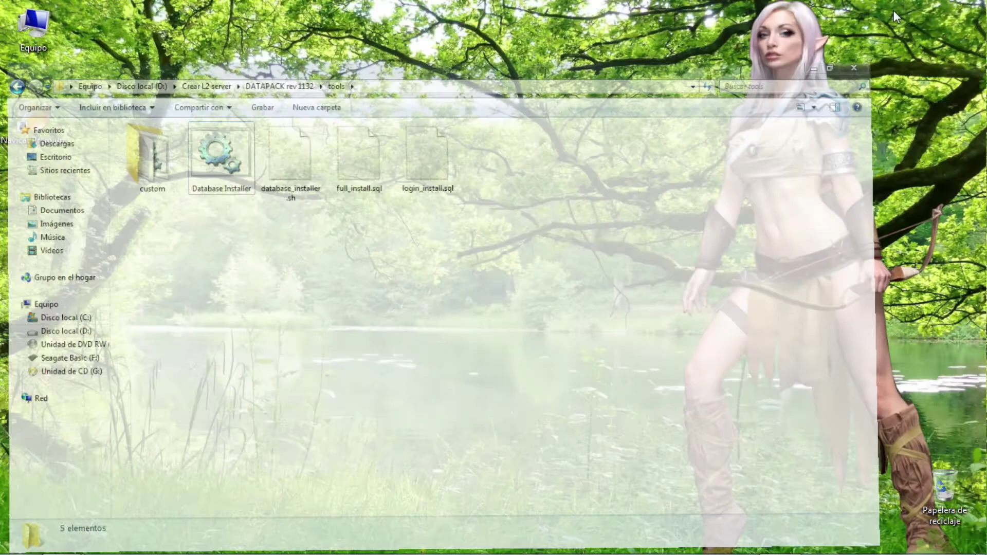
double_click(33, 117)
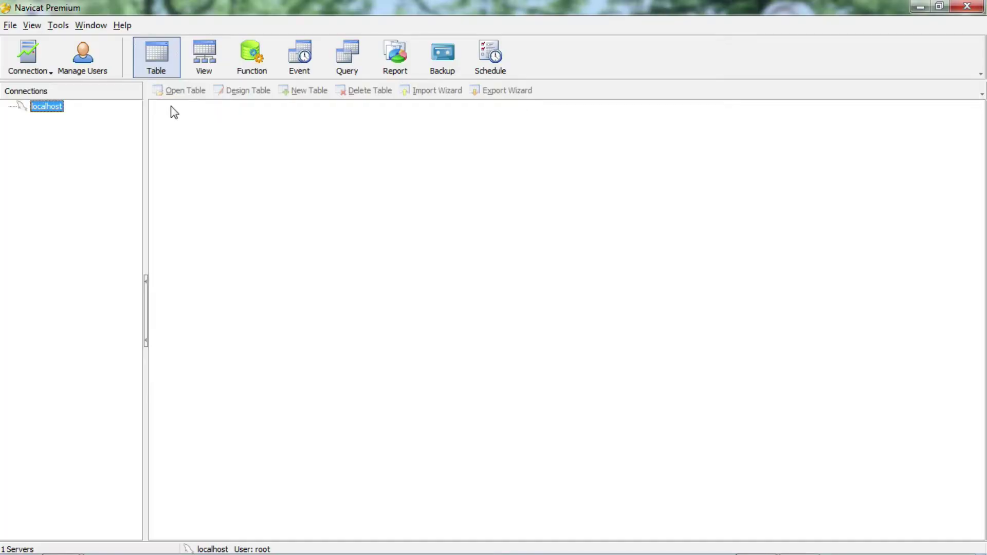
double_click(44, 108)
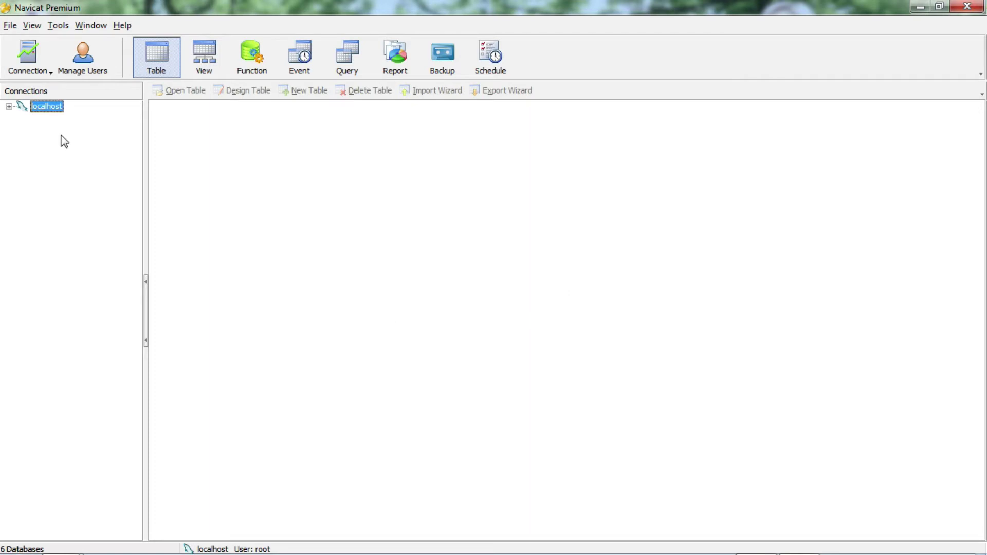
double_click(54, 129)
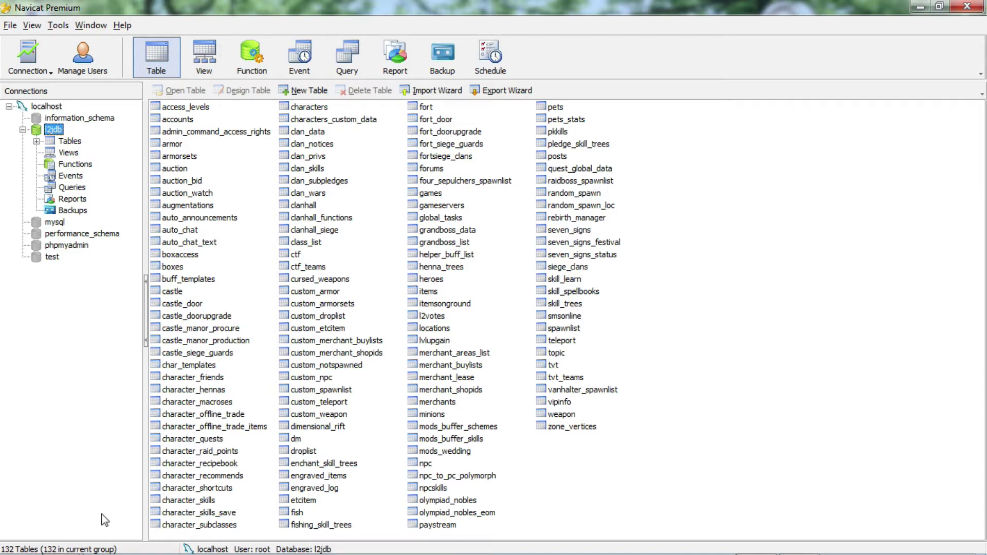
left_click(923, 6)
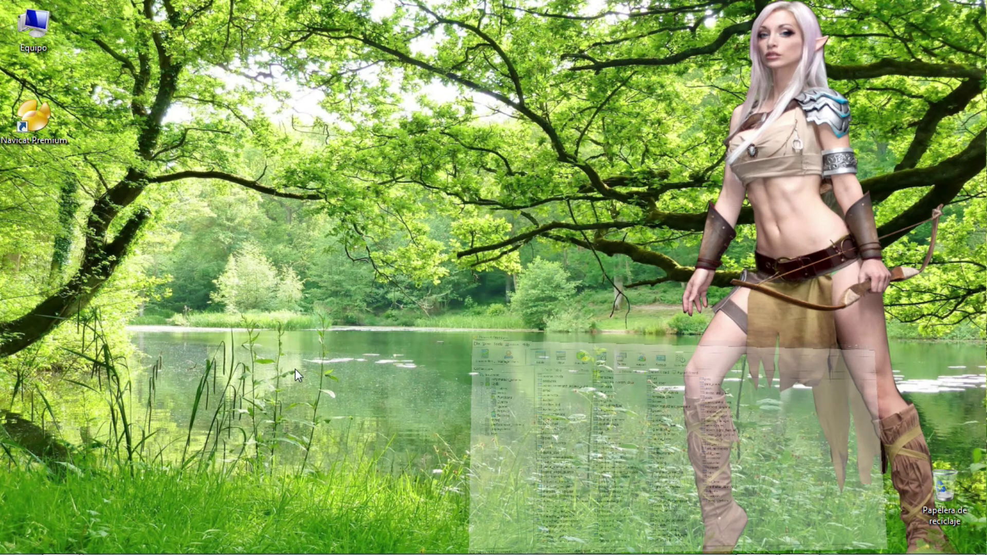
Browse DATAPACK rev 1132 to gameserver\config\network and open the gameserver settings file.
mouse_move(60, 540)
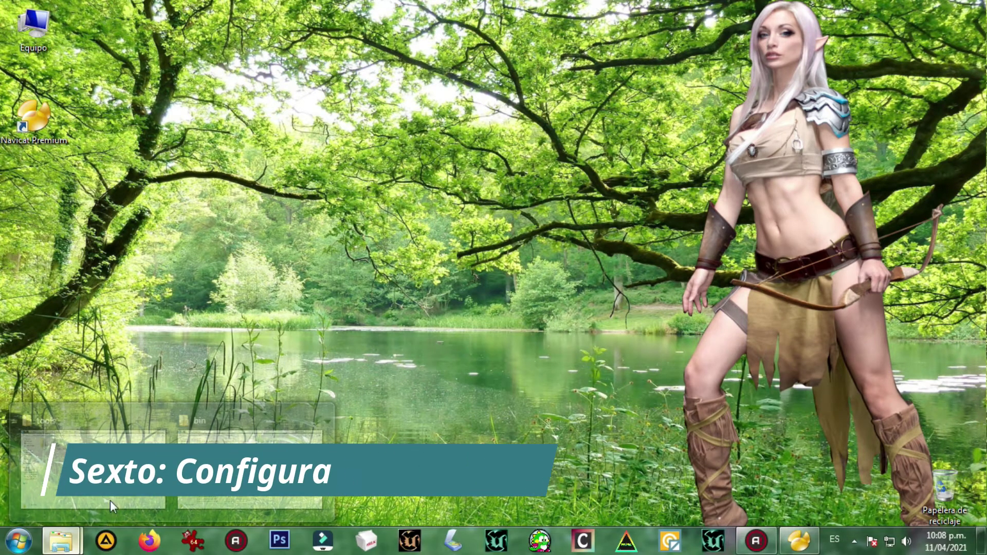
mouse_move(124, 423)
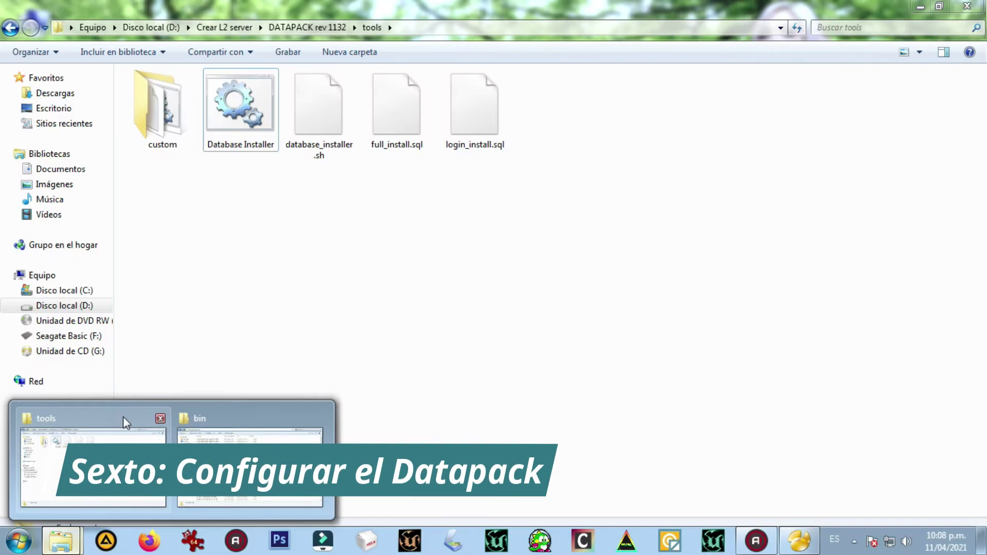
left_click(124, 419)
left_click(9, 28)
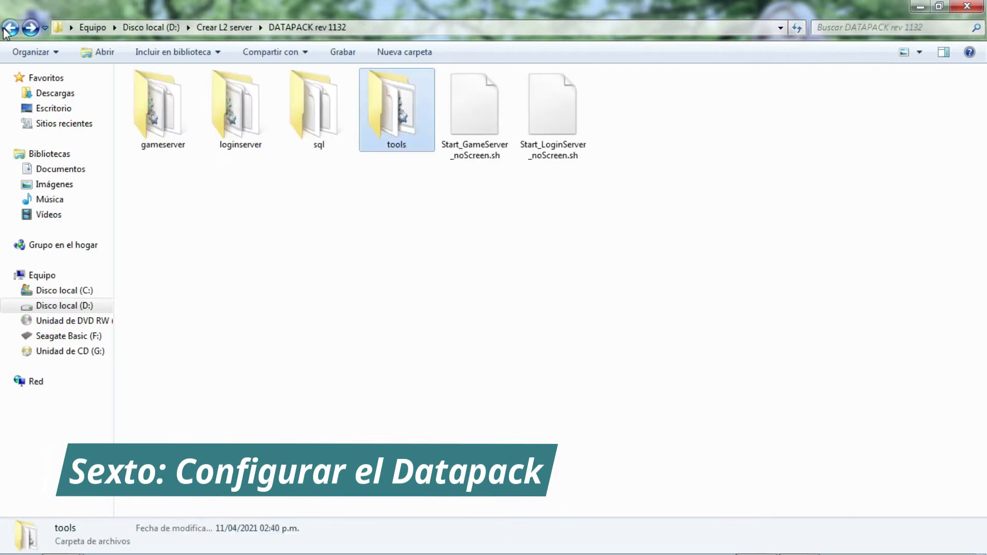
left_click(157, 122)
double_click(158, 122)
double_click(171, 123)
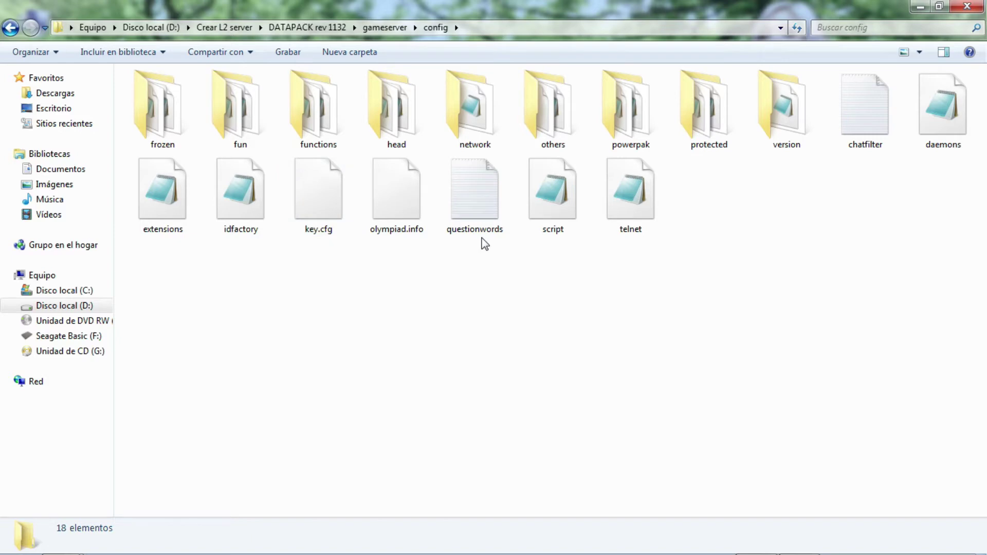
double_click(464, 120)
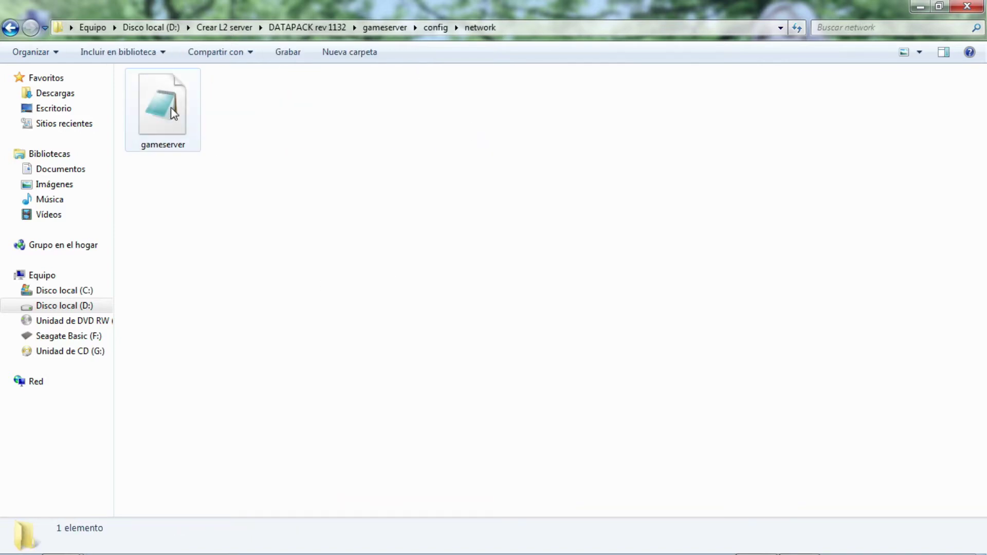
double_click(173, 114)
Delete the gameserver_beta and loginserver_beta database names and the password value.
left_click_drag(469, 128, 381, 111)
left_click_drag(640, 193, 643, 311)
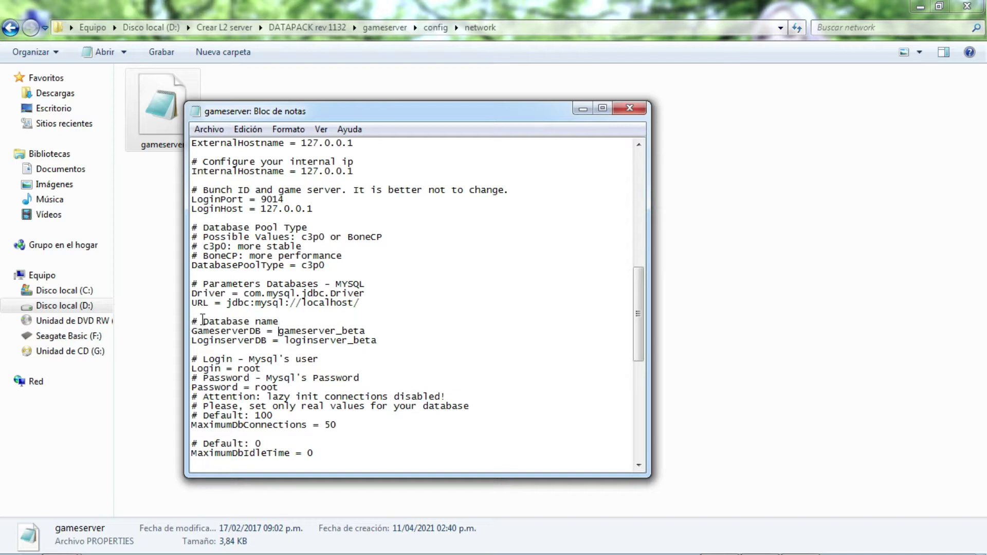
left_click_drag(194, 319, 289, 320)
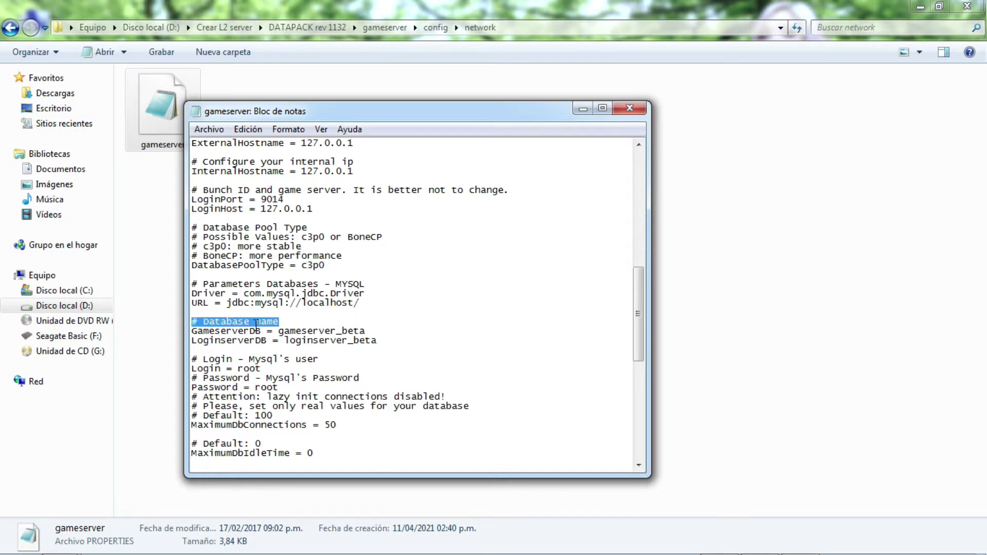
left_click_drag(279, 330, 366, 329)
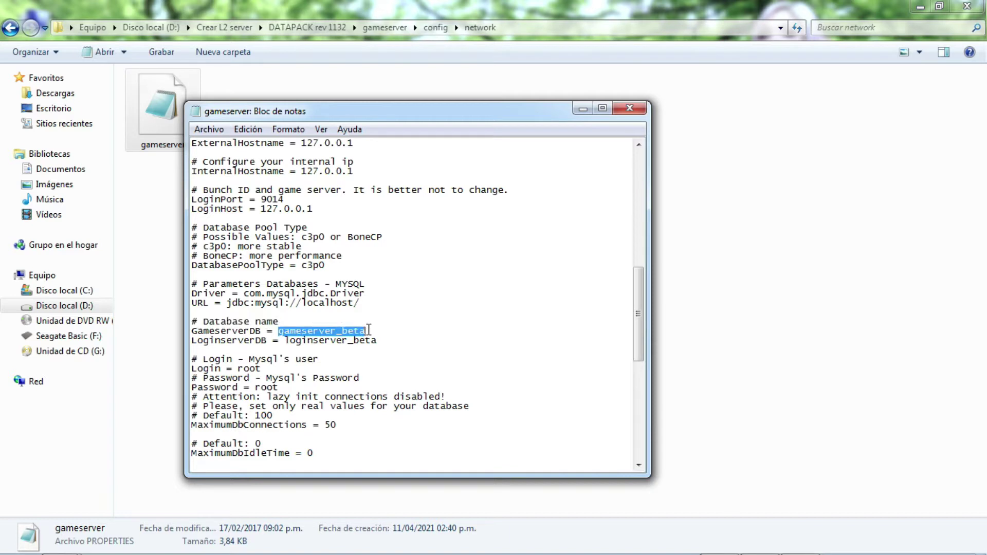
key("Delete")
left_click_drag(377, 340, 284, 340)
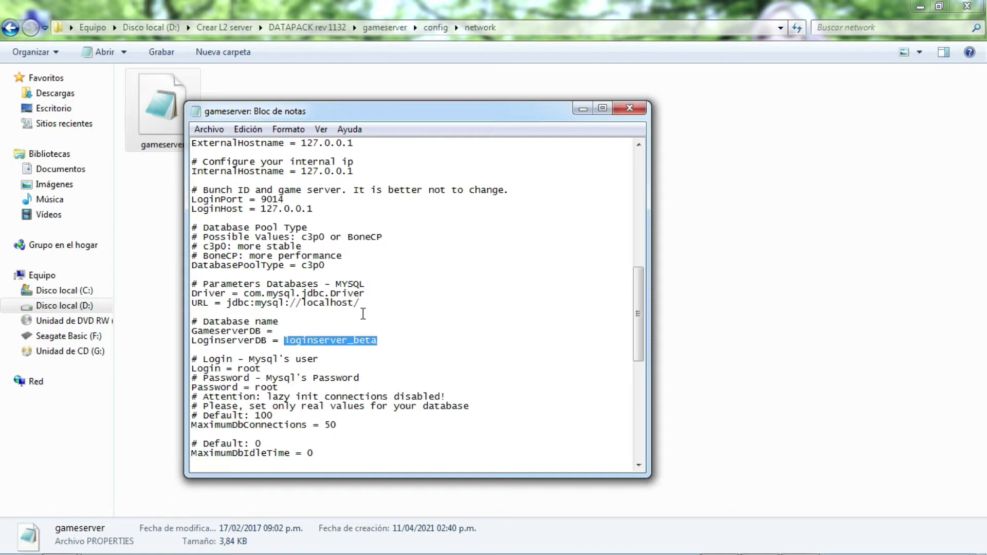
key("Delete")
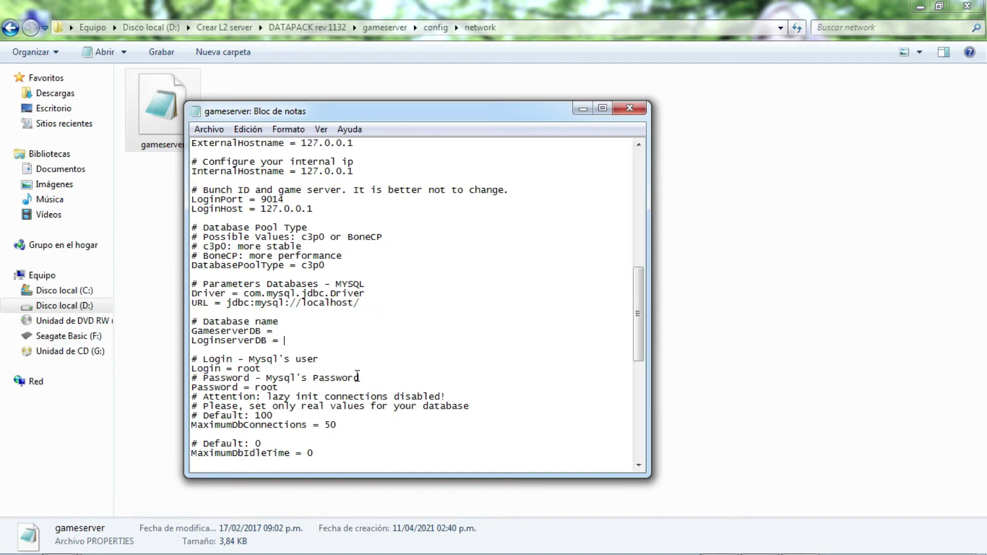
left_click_drag(282, 387, 249, 387)
key("Delete")
Append l2jdb to the URL so it reads jdbc:mysql://localhost/l2jdb.
left_click(221, 308)
left_click_drag(193, 303, 368, 302)
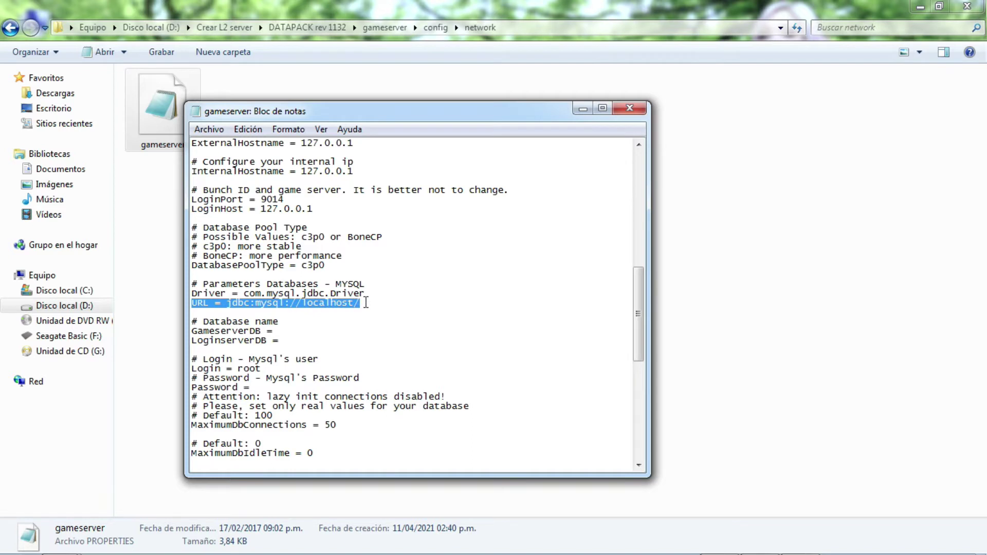
left_click(366, 302)
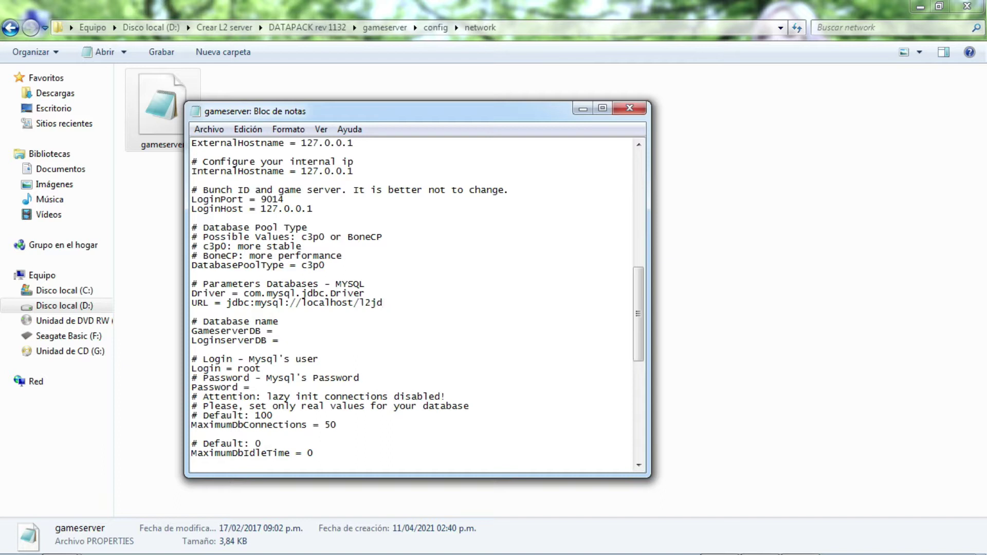
type("l2jdb")
scroll(482, 305, "down", 1)
scroll(481, 304, "down", 1)
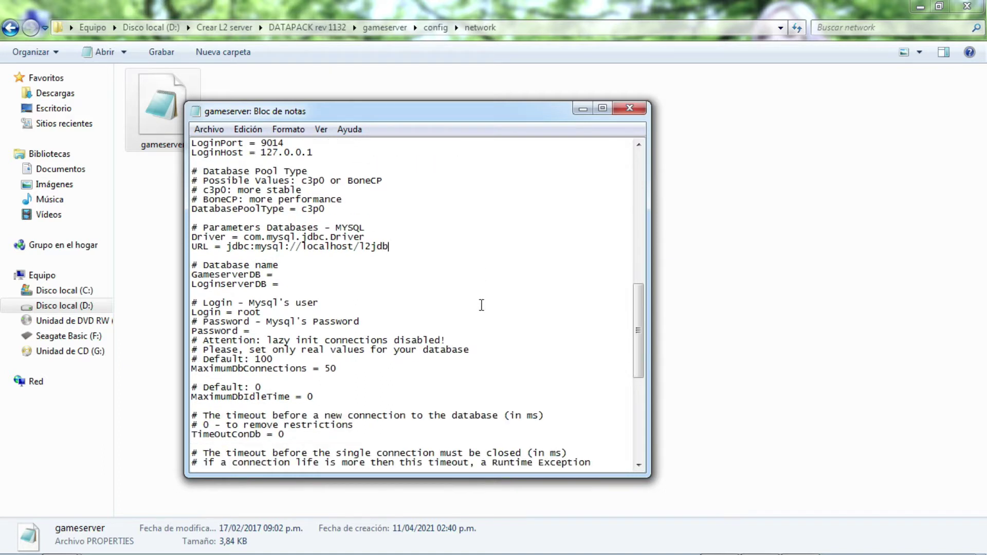
scroll(480, 305, "up", 4)
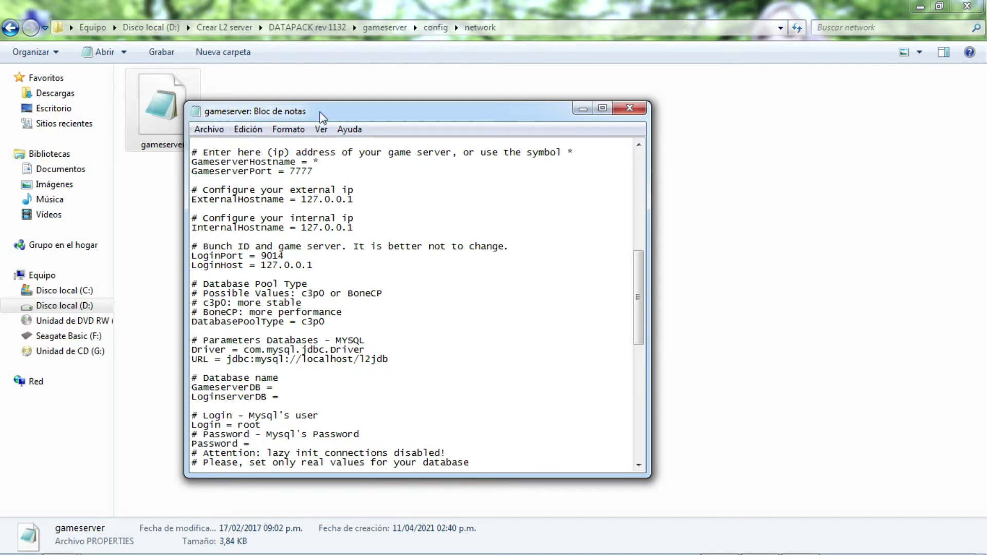
Save the gameserver settings file via Archivo > Guardar and close Notepad.
left_click_drag(320, 116, 408, 111)
left_click(297, 124)
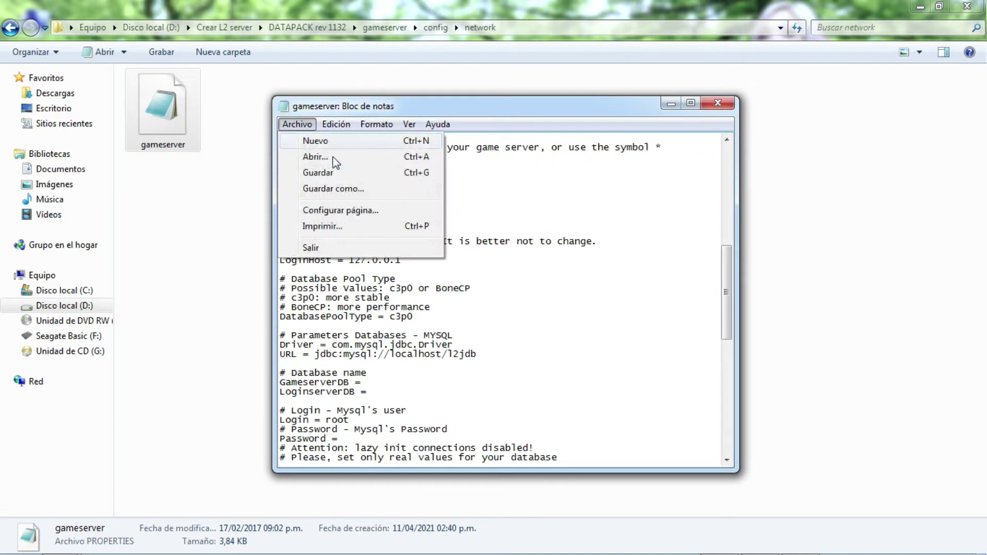
left_click(329, 172)
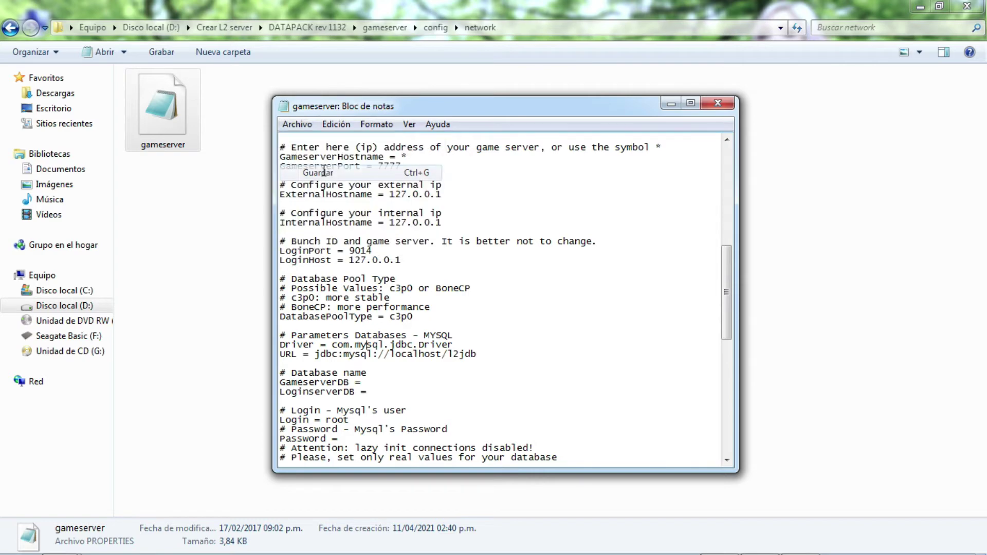
left_click(721, 102)
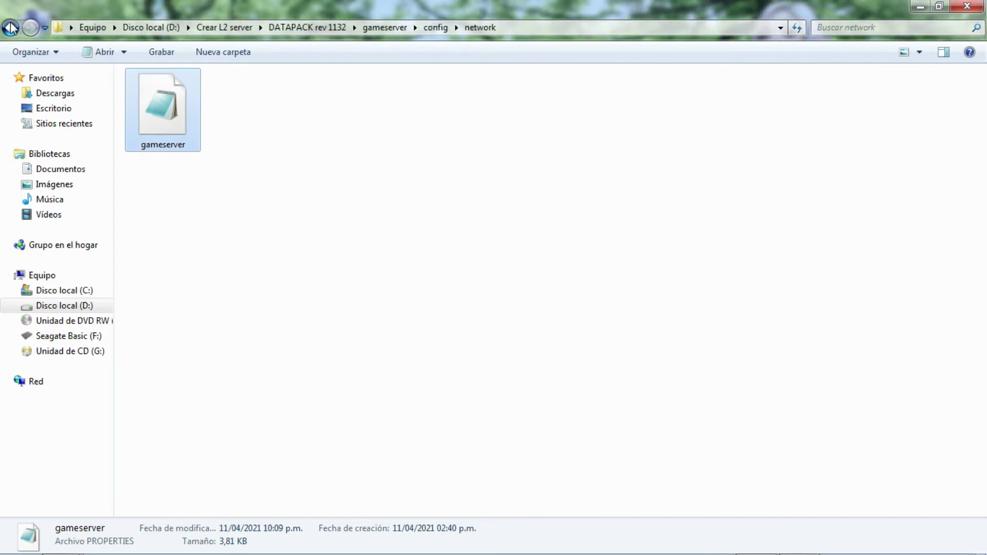
Navigate to loginserver\config\network and open the loginserver settings file.
left_click(11, 27)
double_click(176, 117)
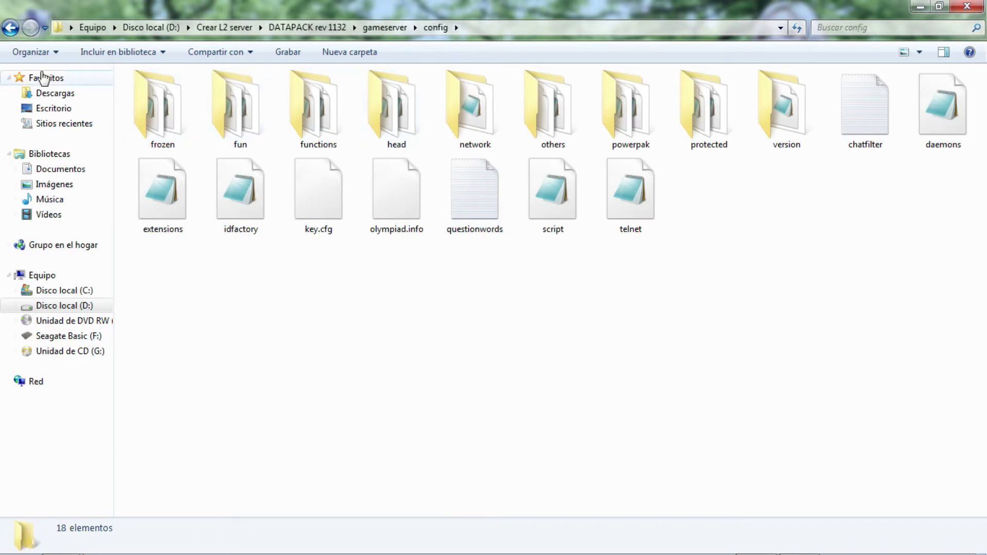
left_click(10, 27)
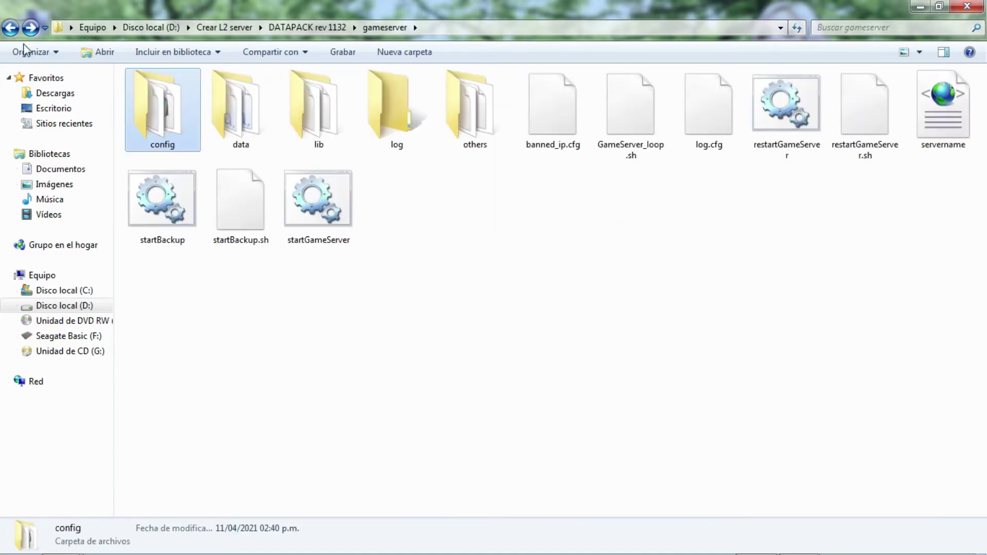
left_click(11, 28)
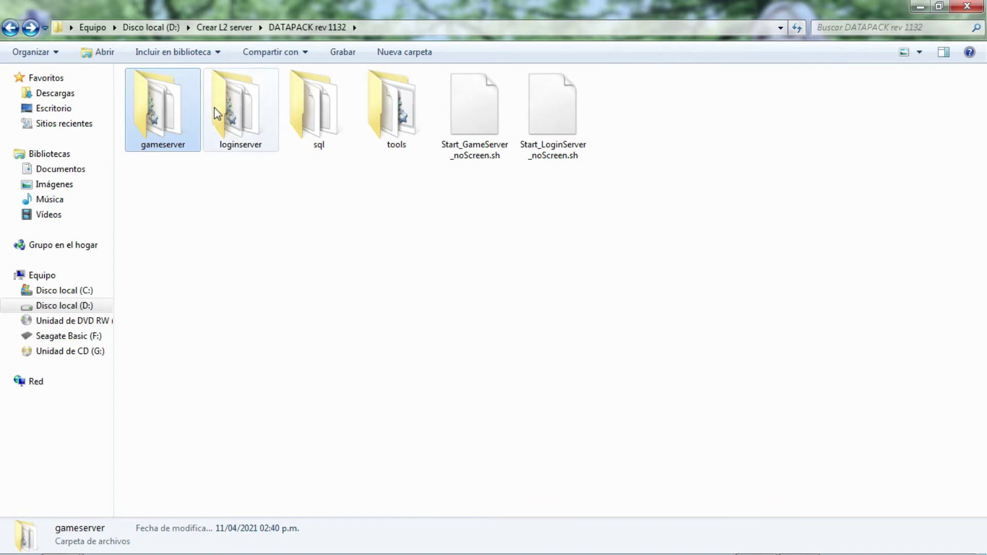
left_click(241, 120)
double_click(244, 126)
left_click(165, 120)
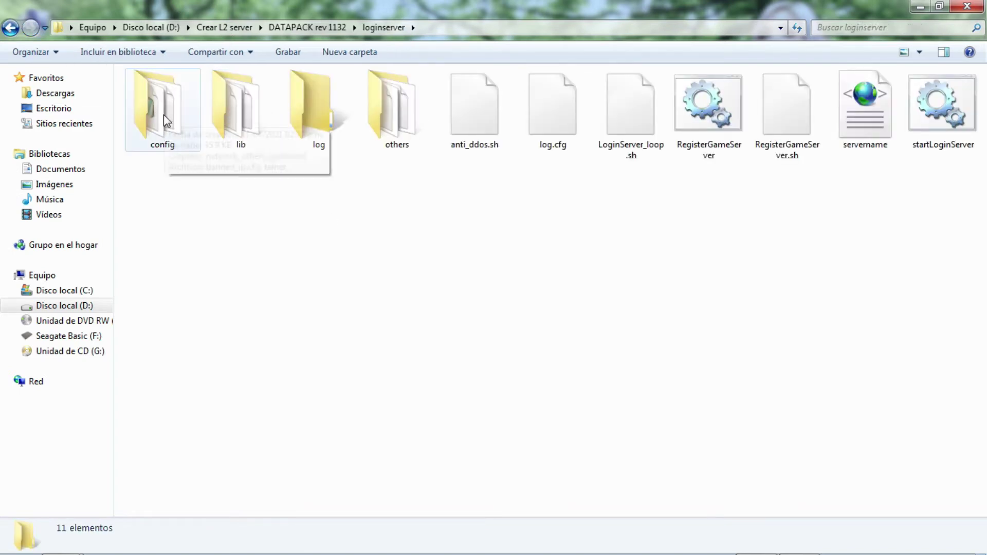
double_click(164, 120)
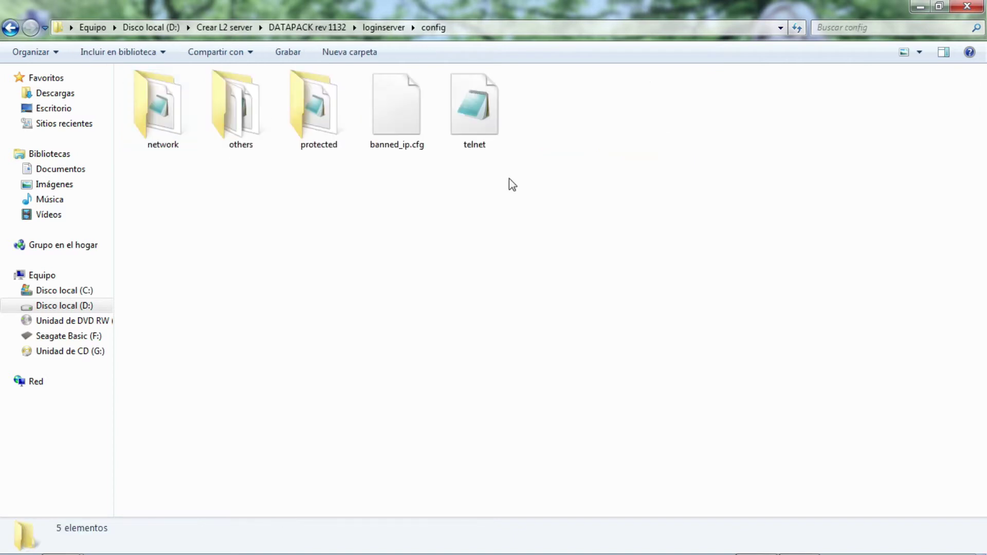
double_click(171, 110)
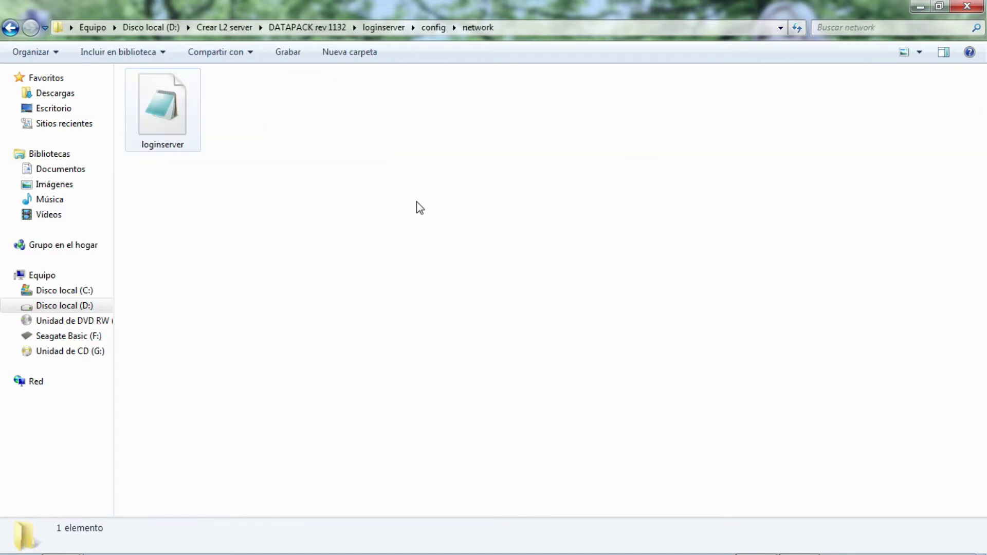
left_click(173, 116)
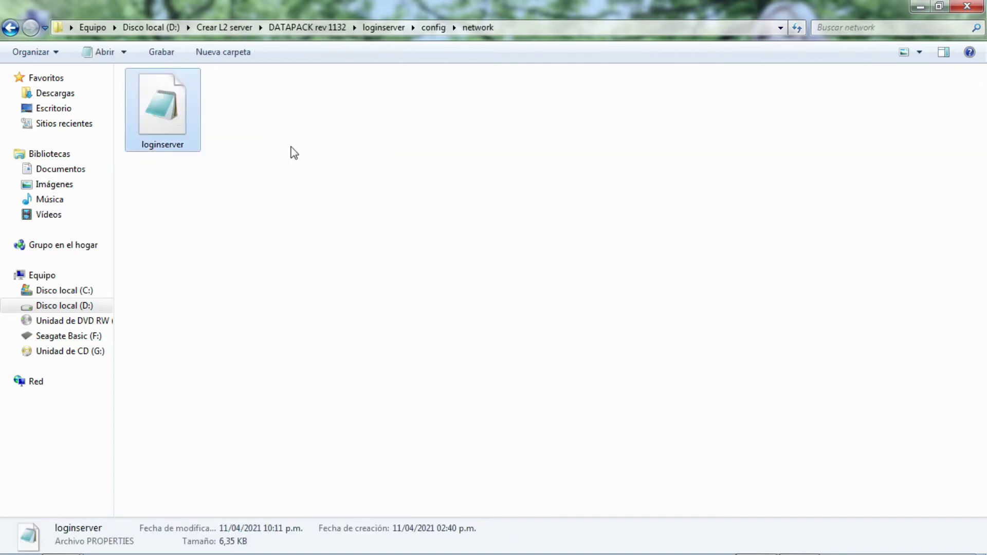
double_click(176, 117)
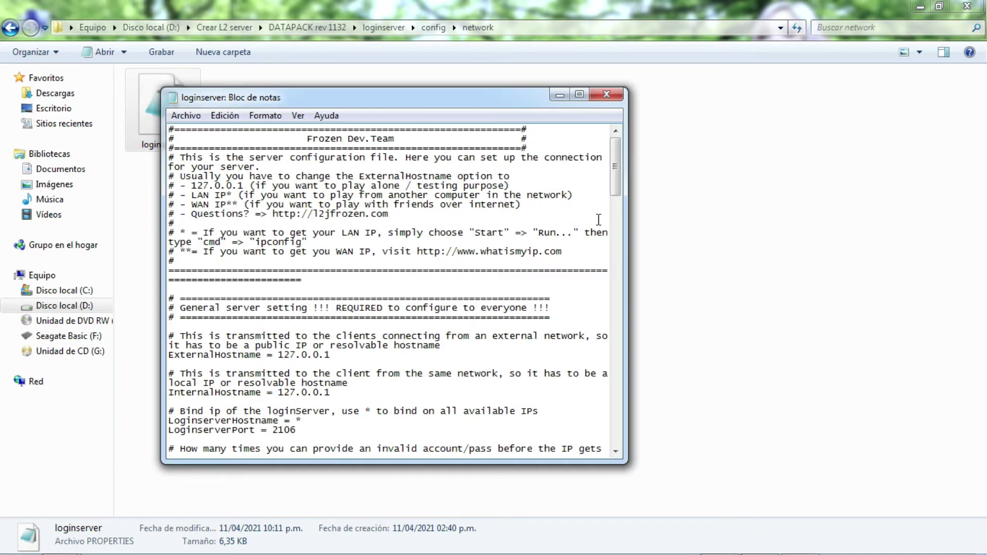
Change AcceptNewGameServer from False to True and clear the MySQL password.
left_click_drag(618, 176, 612, 236)
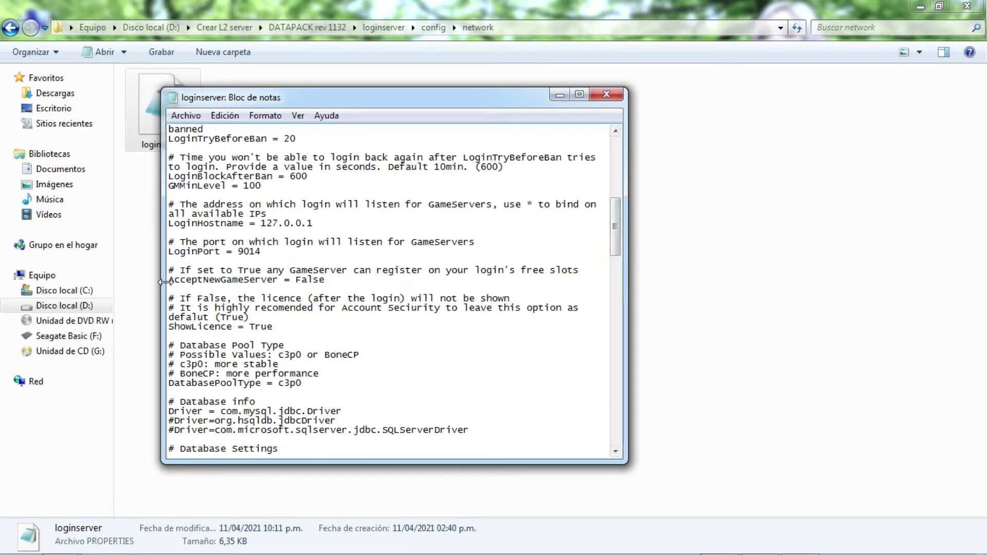
left_click_drag(169, 281, 328, 281)
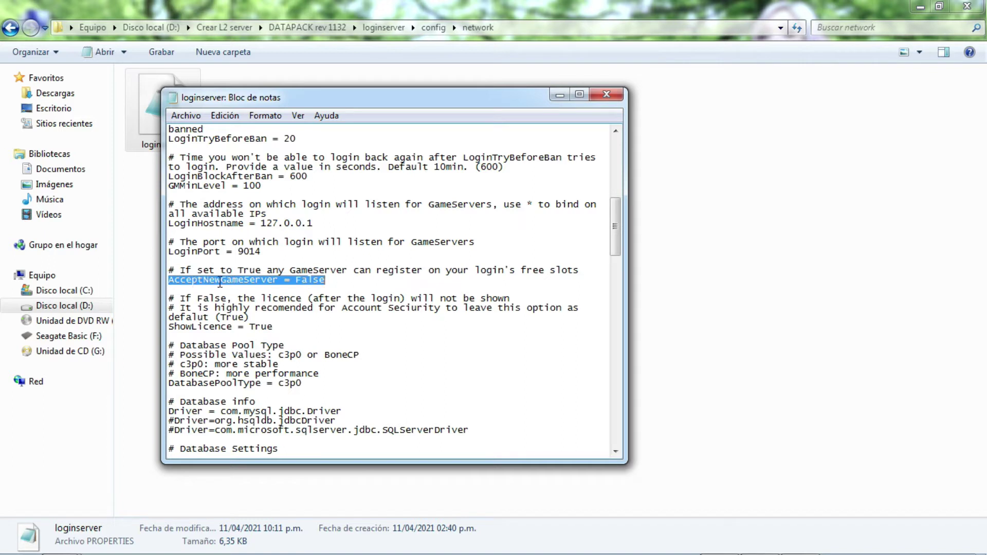
left_click_drag(296, 281, 328, 280)
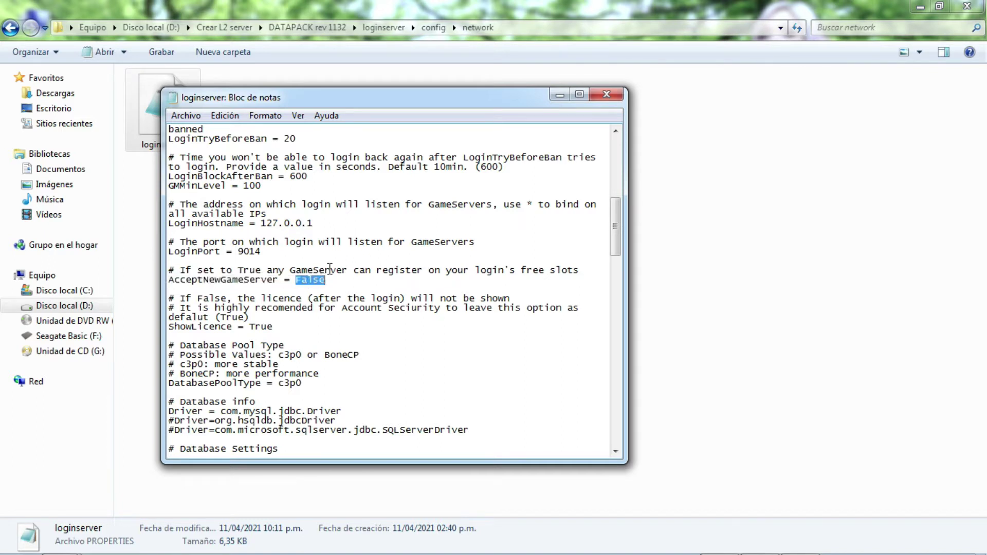
key("BackSpace")
left_click_drag(616, 208, 615, 272)
left_click_drag(256, 270, 230, 270)
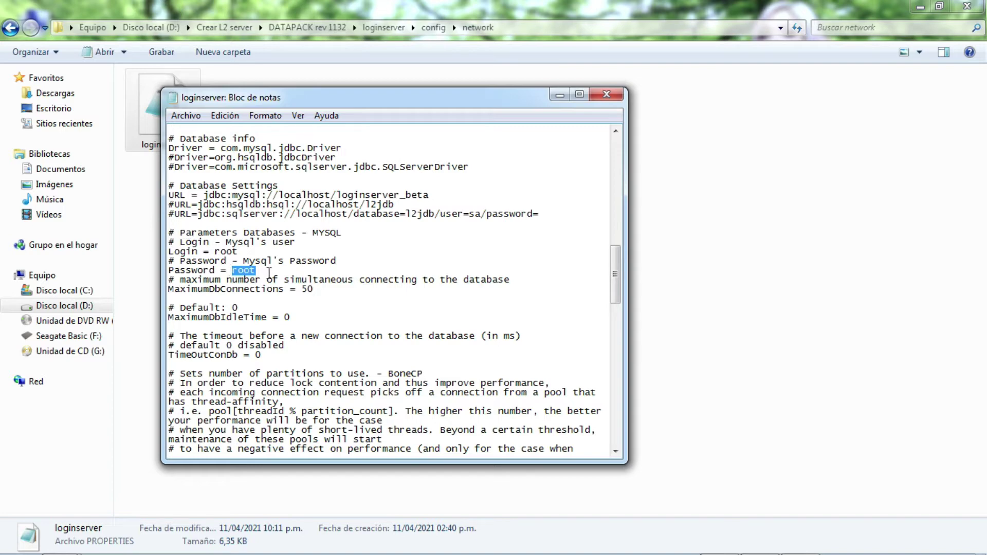
key("BackSpace")
Replace loginserver_beta in the MySQL URL with l2jdb copied from the hsqldb line.
left_click_drag(433, 195, 339, 192)
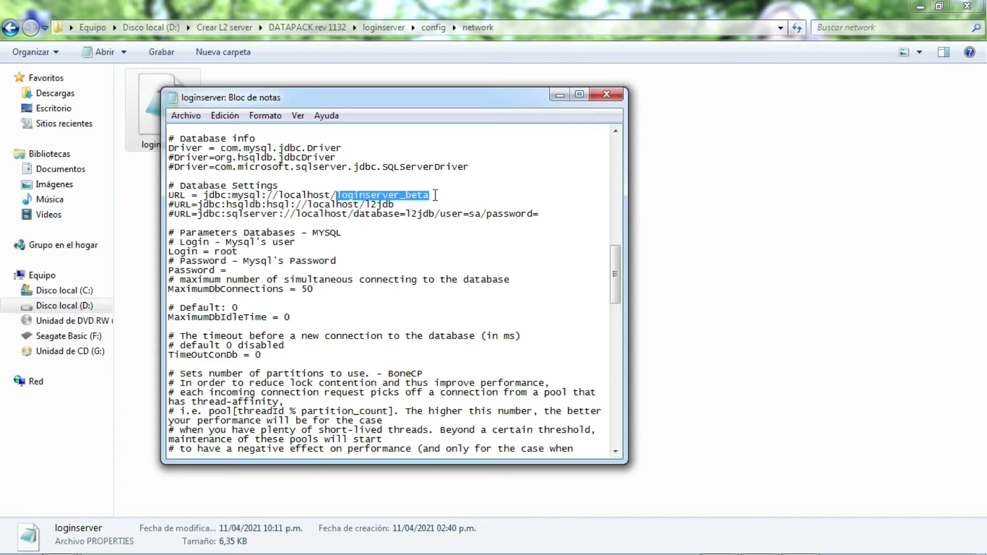
key("BackSpace")
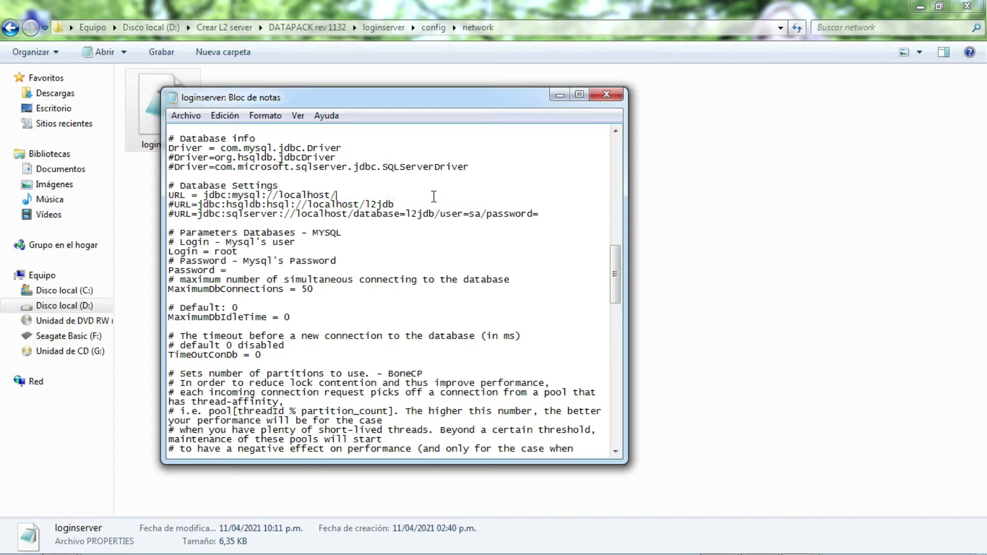
left_click(183, 184)
left_click_drag(394, 204, 370, 204)
right_click(369, 201)
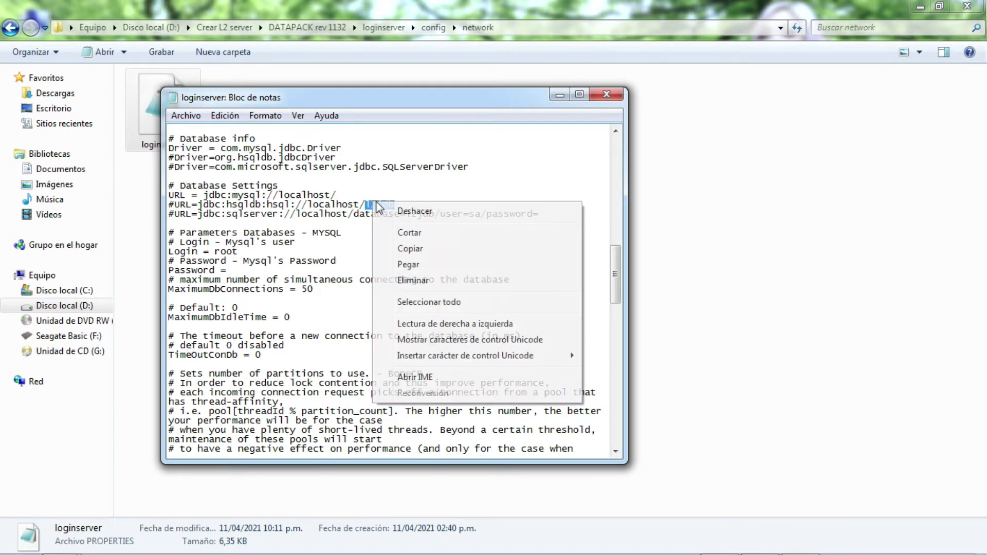
left_click(410, 249)
left_click(344, 196)
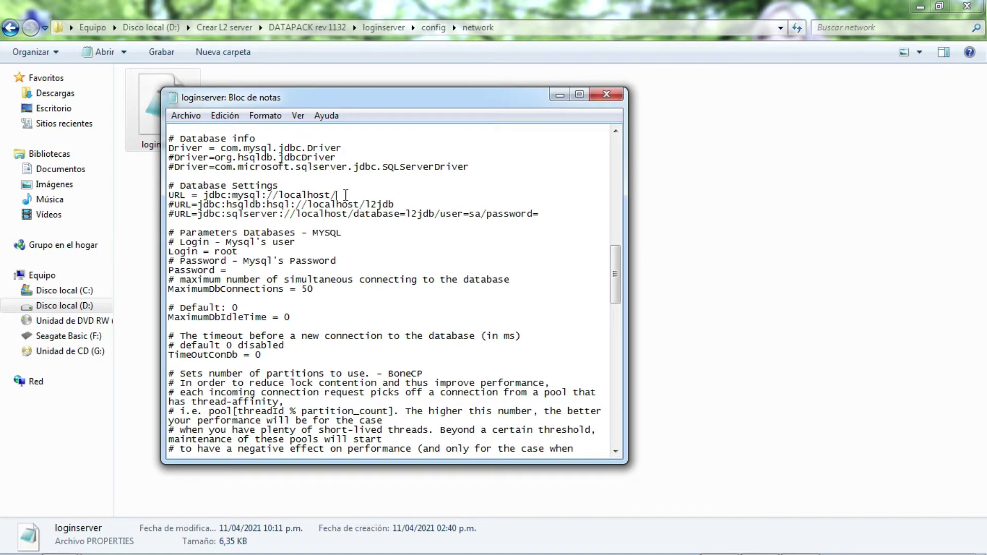
right_click(346, 195)
scroll(470, 202, "up", 5)
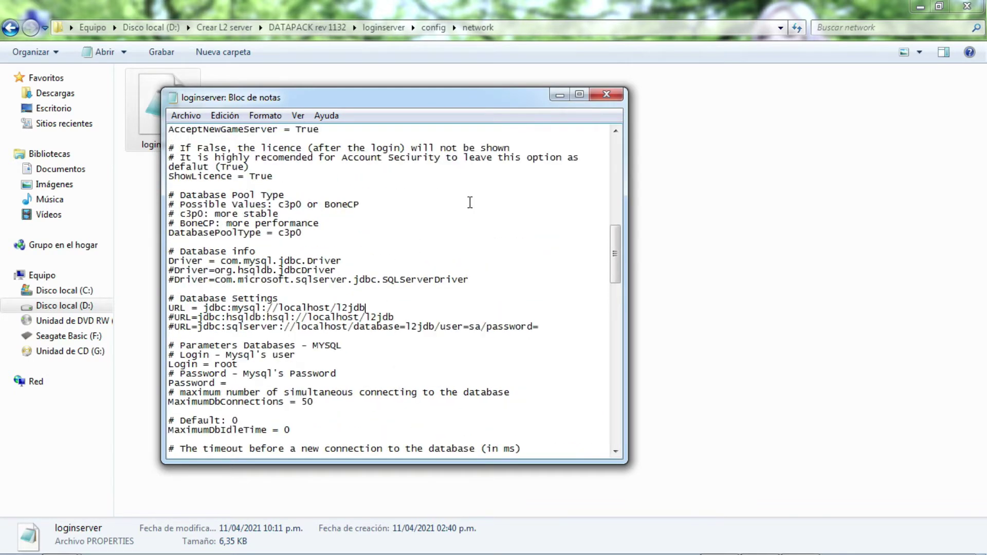
scroll(469, 202, "up", 2)
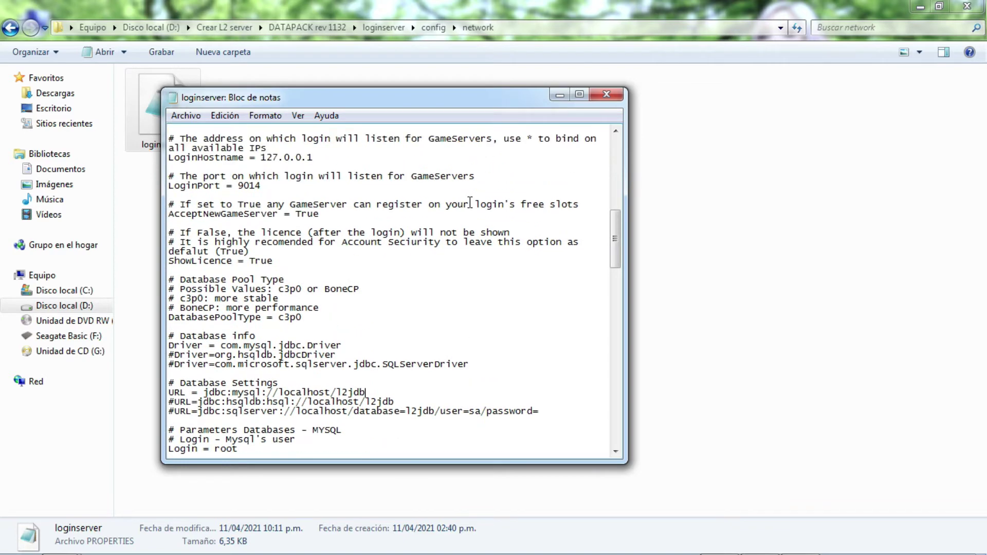
scroll(470, 202, "up", 1)
Save and close the loginserver config, then go back to the loginserver folder.
left_click(179, 118)
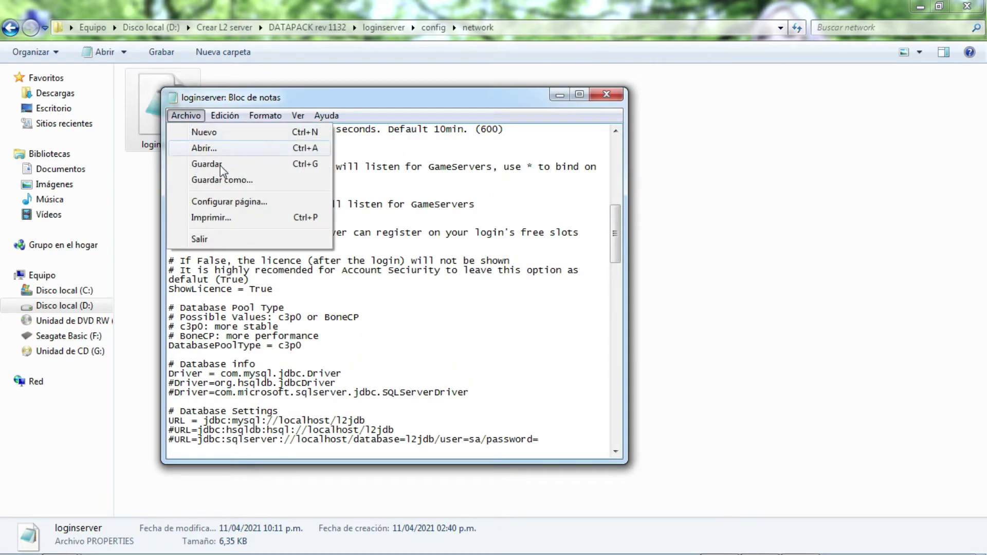
left_click(221, 164)
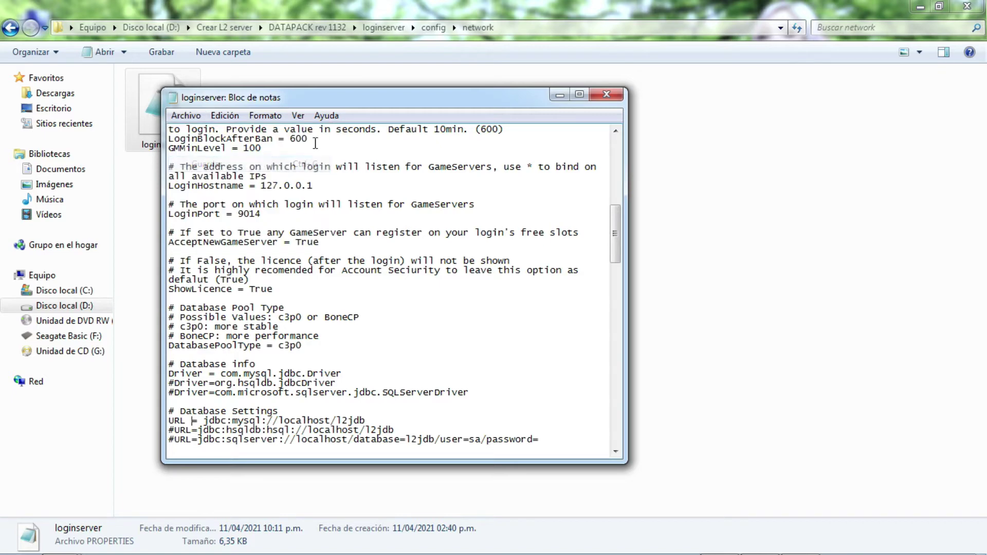
left_click(611, 97)
left_click(12, 28)
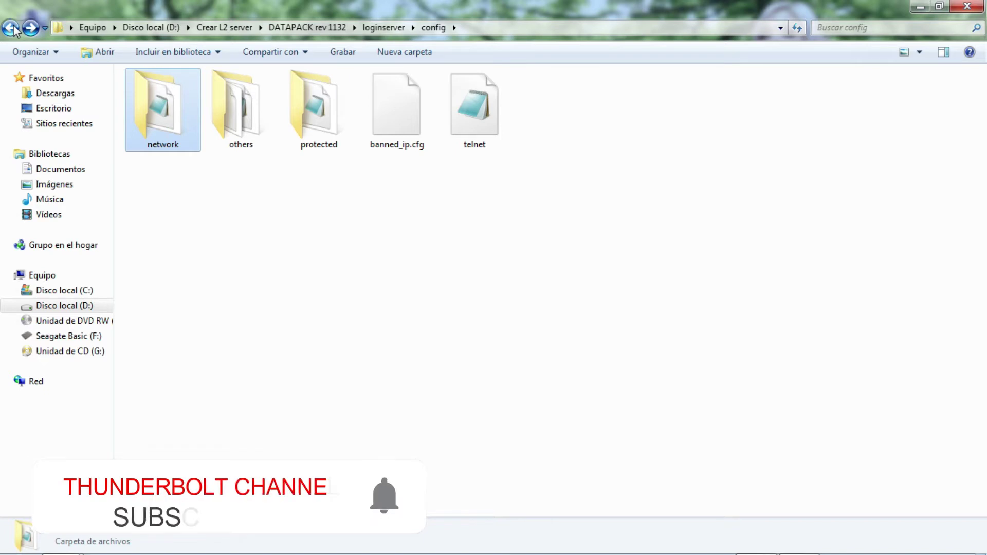
left_click(11, 28)
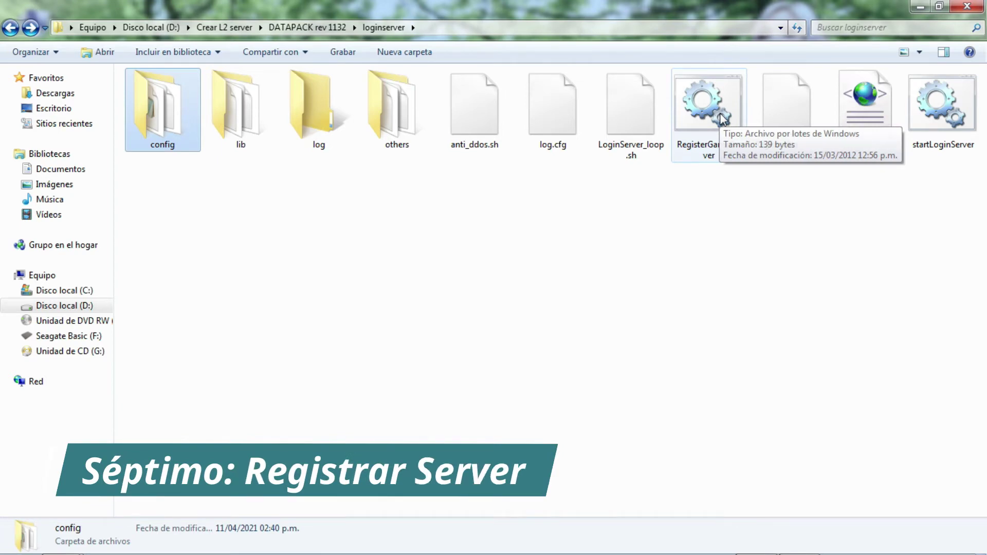
Run RegisterGameServer and register server id 1, producing hexid.txt in the loginserver folder.
double_click(721, 117)
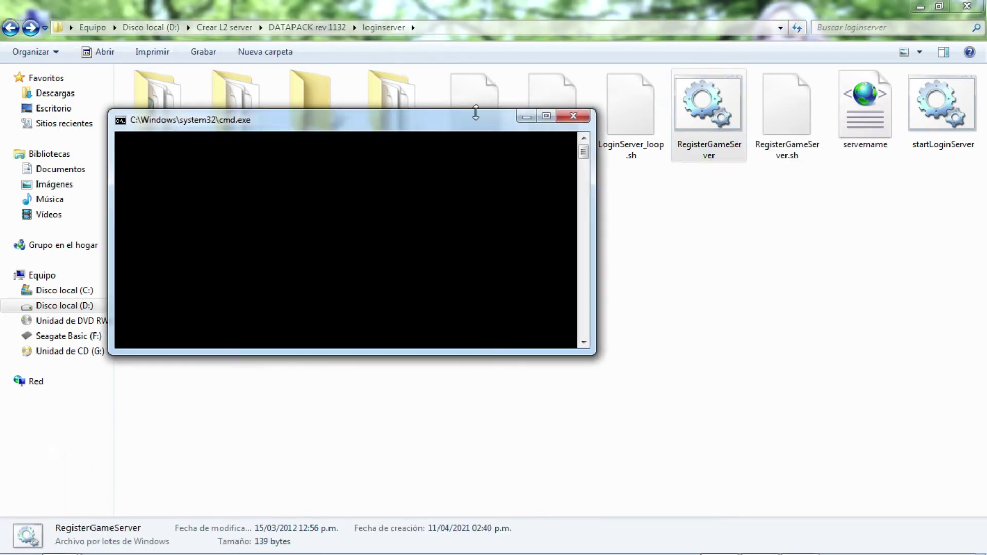
left_click_drag(461, 117, 532, 217)
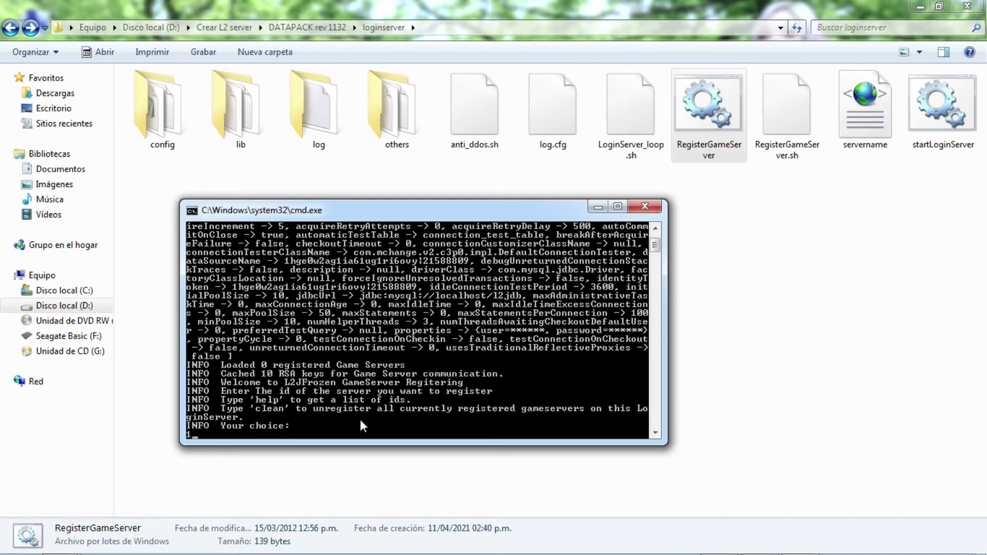
key("Return")
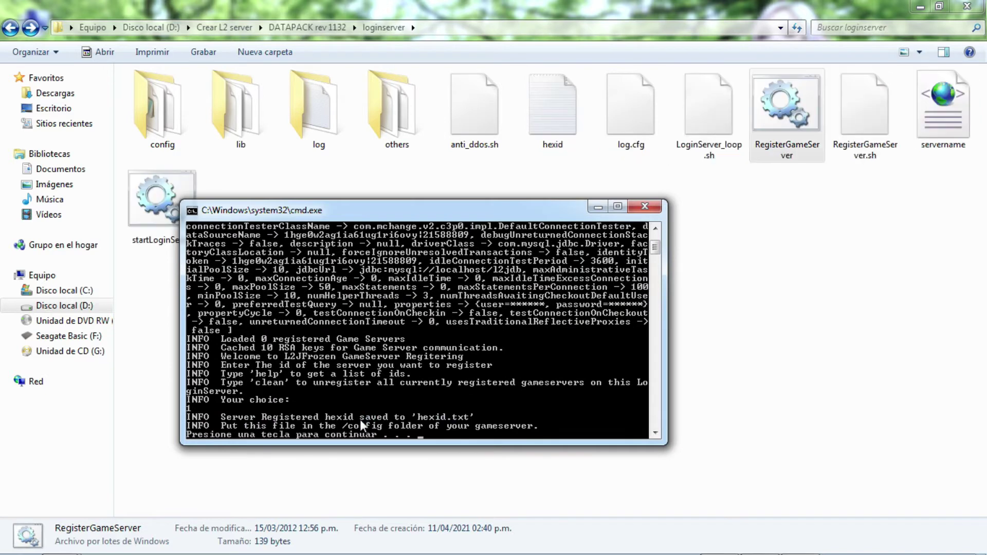
key("Return")
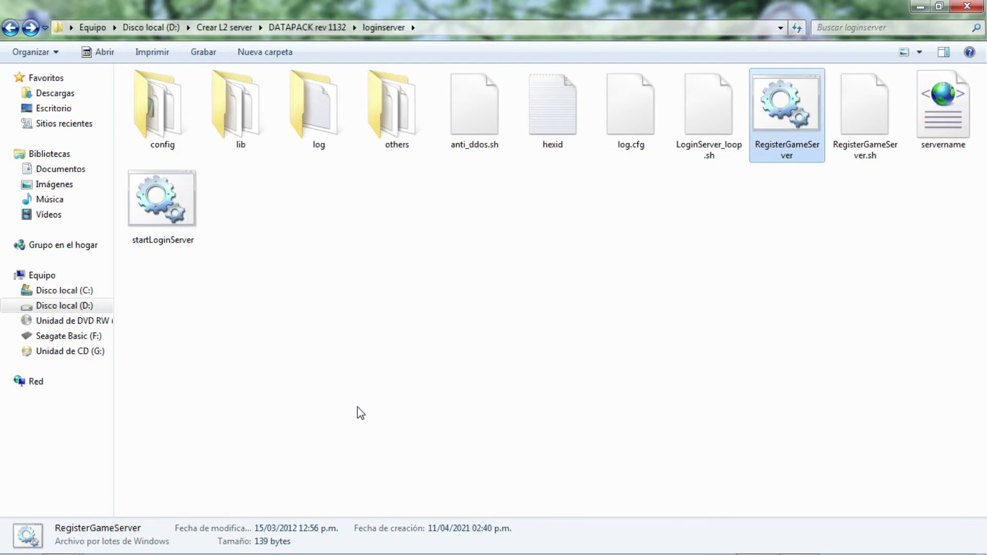
Cut hexid.txt, paste it into gameserver\config, then return to the Crear L2 server folder.
left_click(561, 114)
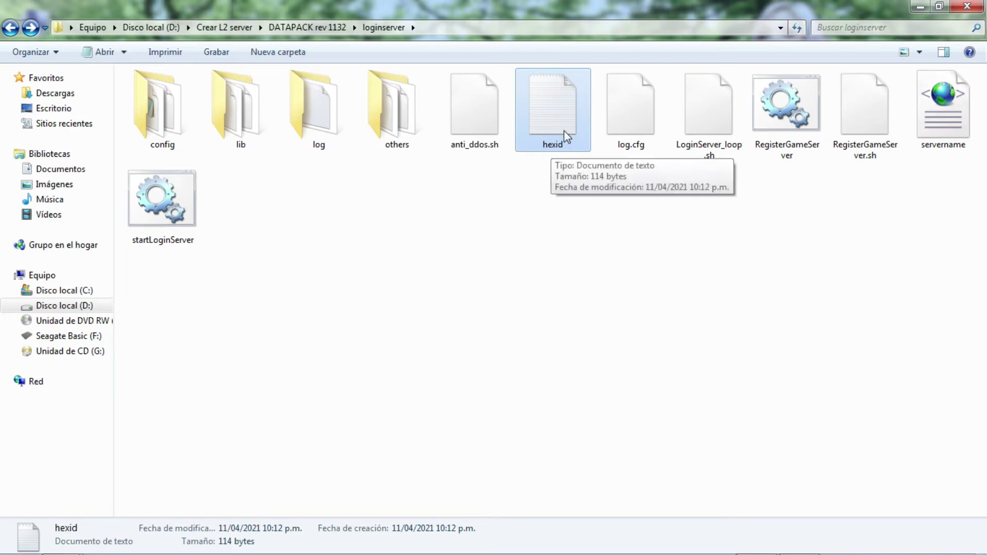
right_click(553, 110)
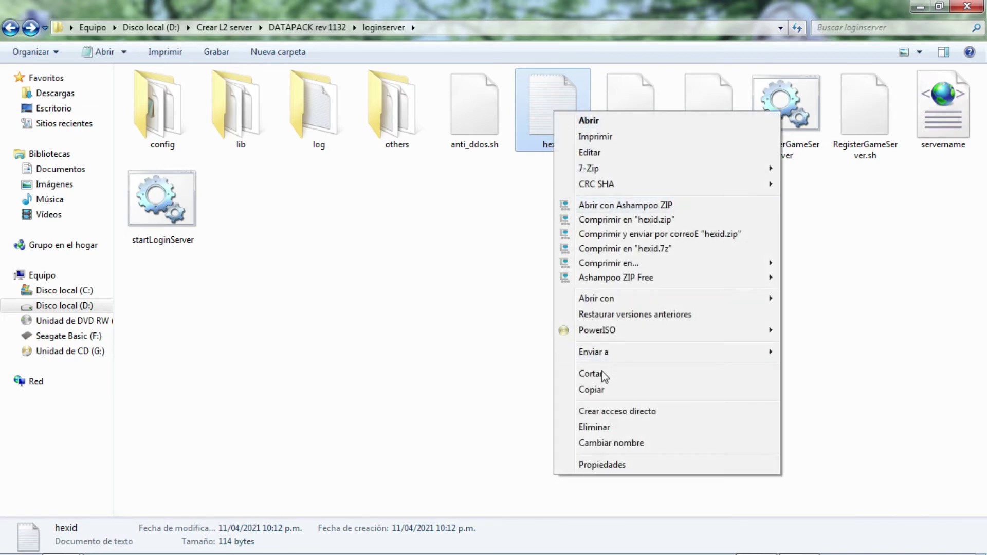
left_click(591, 374)
left_click(11, 28)
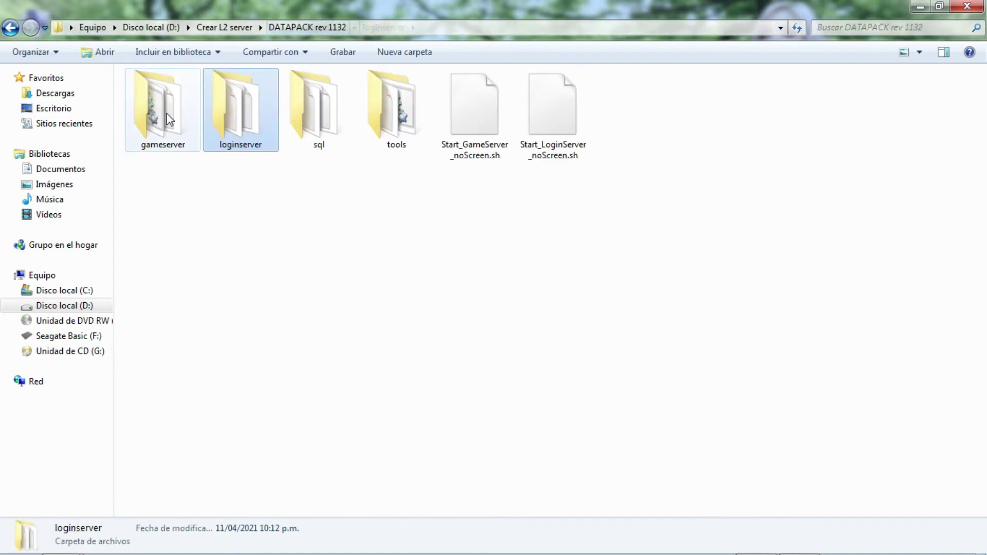
double_click(170, 120)
double_click(156, 113)
left_click(56, 53)
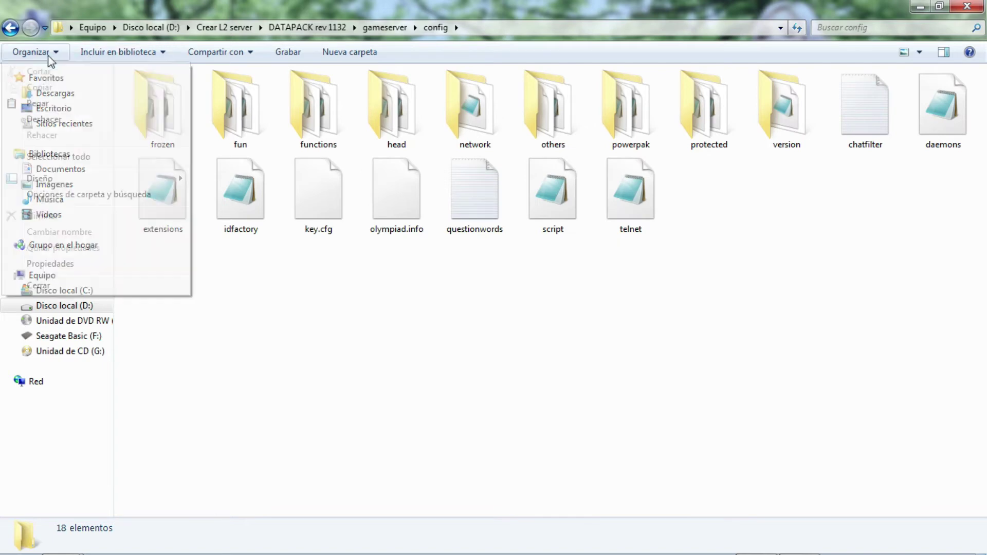
left_click(64, 102)
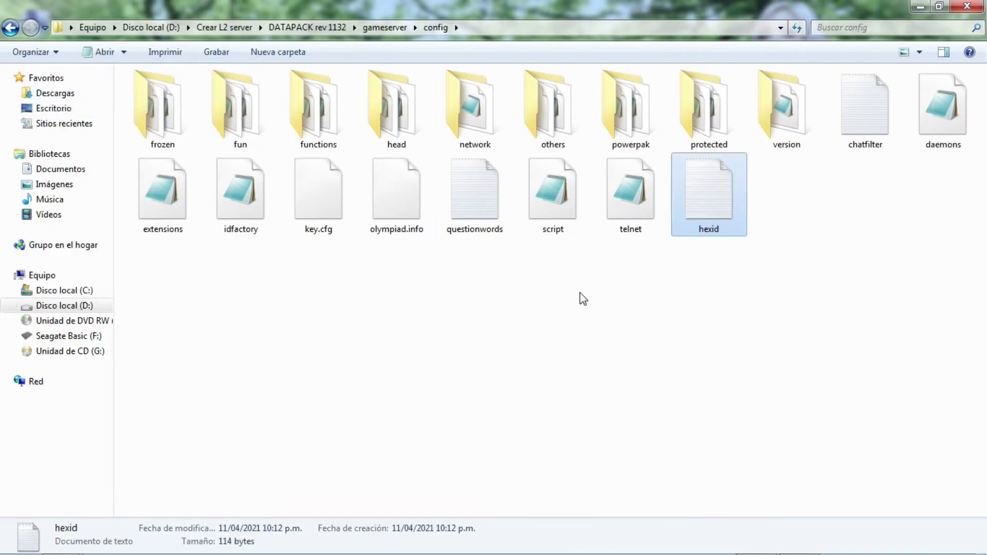
left_click(11, 29)
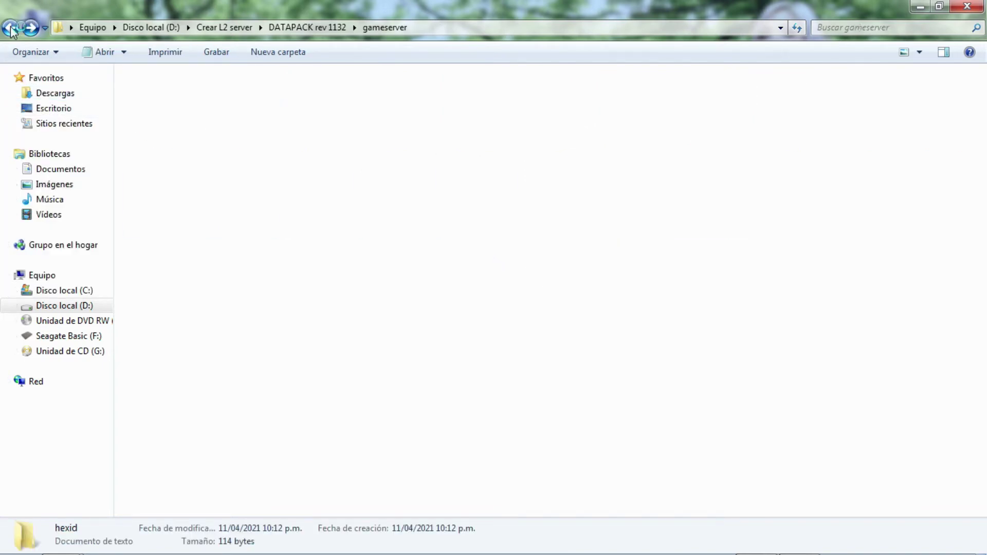
left_click(224, 27)
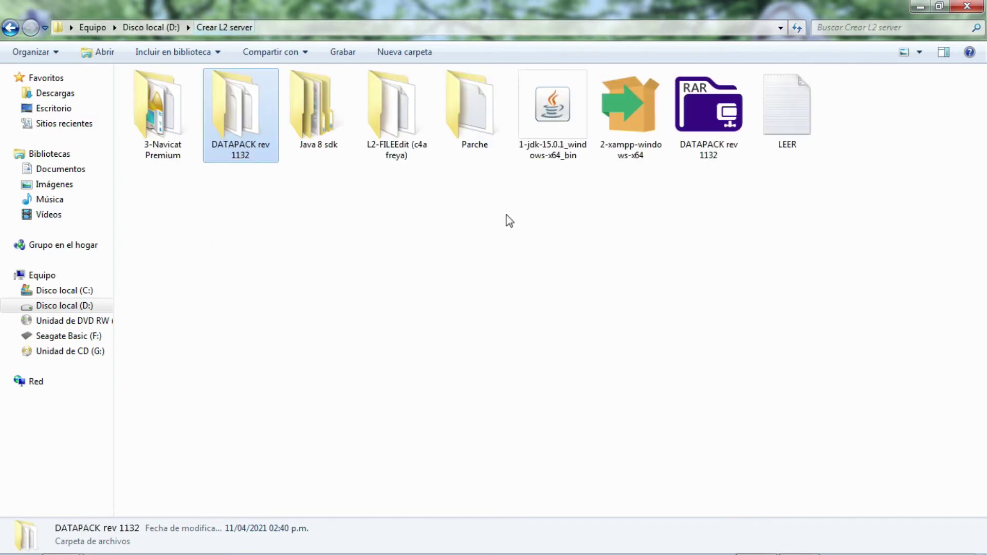
Open the L2-FILEEdit (c4a freya) folder, launch L2 File Editor, and minimize both windows.
double_click(397, 115)
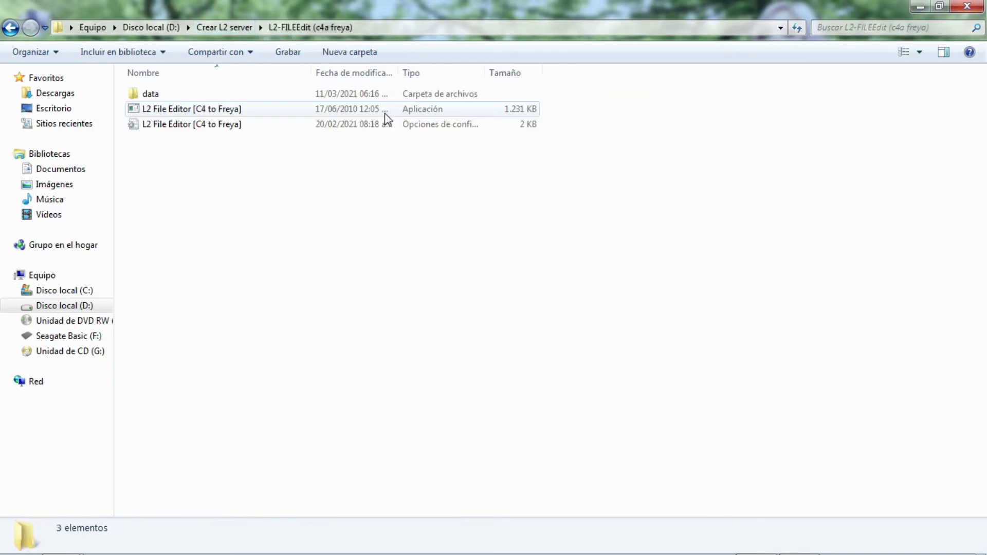
left_click(385, 114)
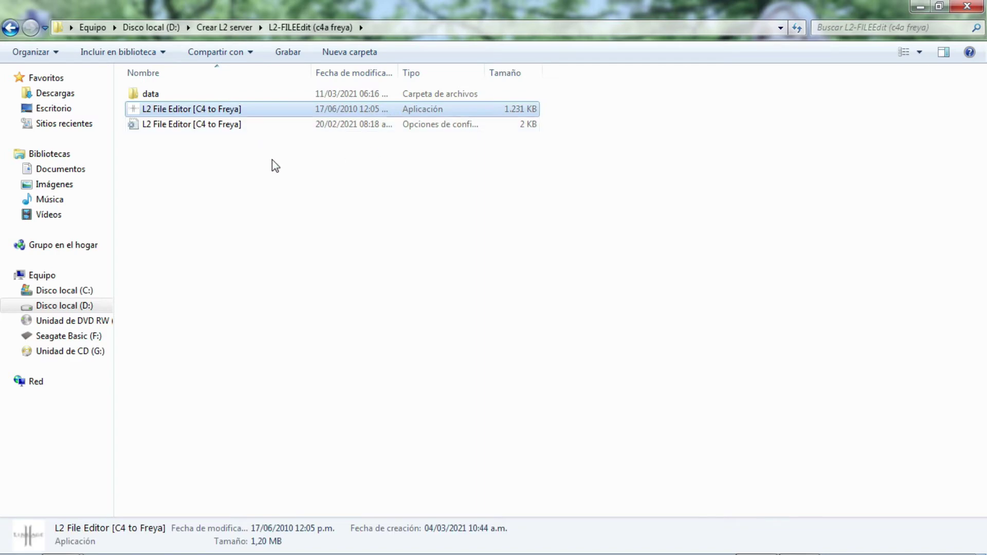
double_click(227, 110)
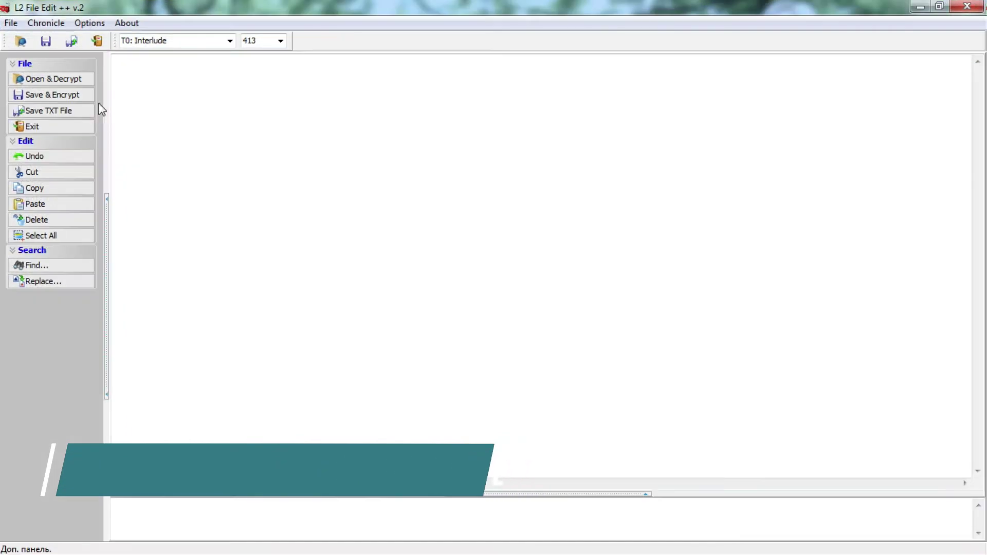
left_click(920, 8)
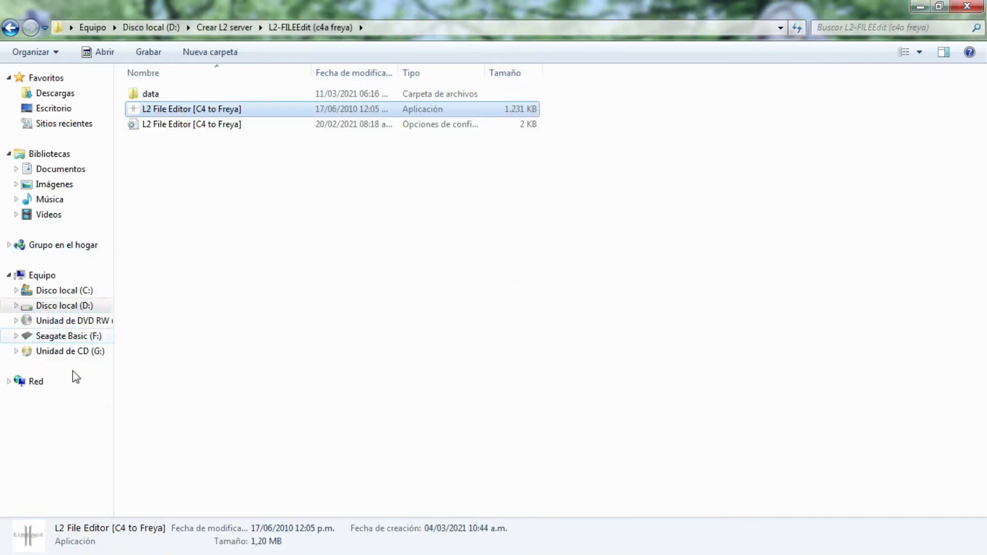
left_click(299, 454)
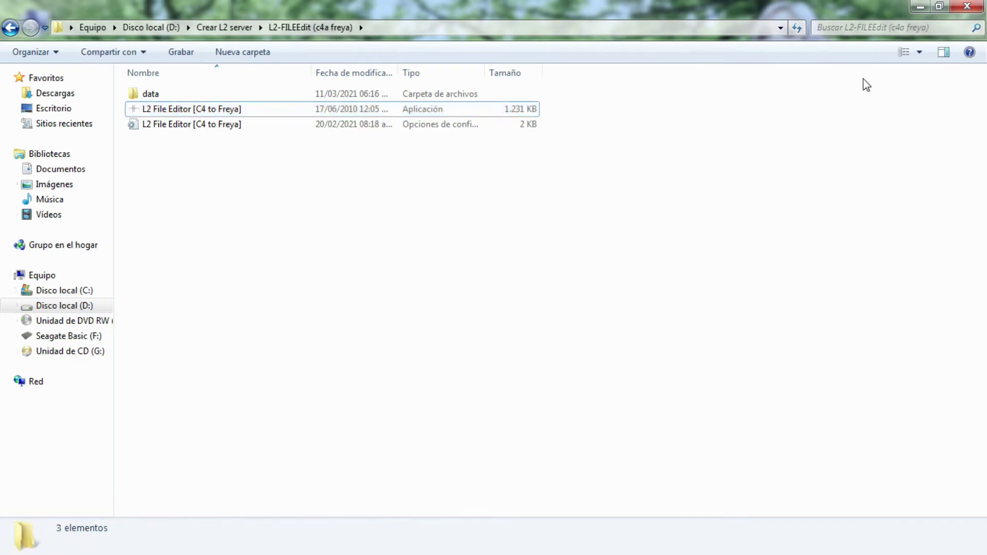
left_click(919, 8)
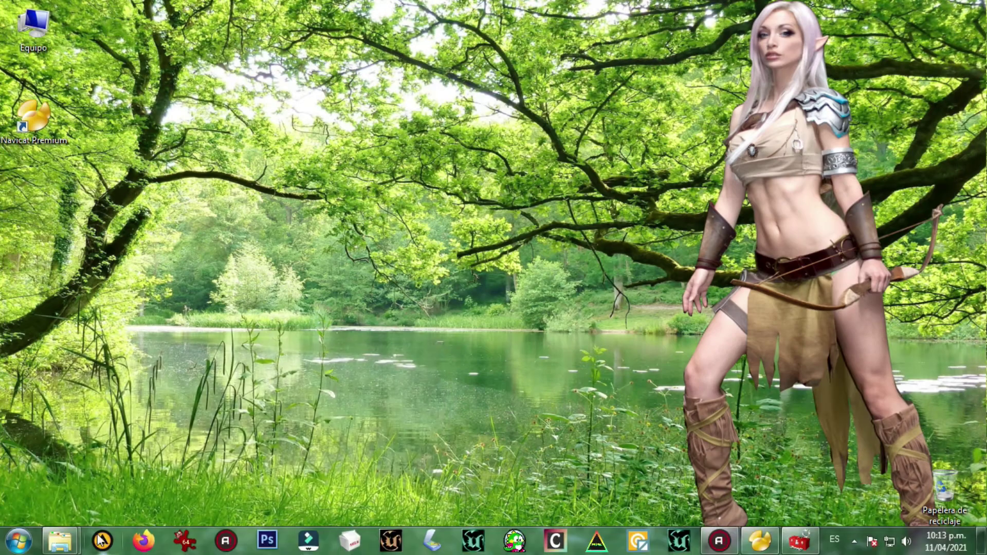
Copy the l2 file from C:\Archivos de programa (x86)\Lineage II\system.
mouse_move(60, 543)
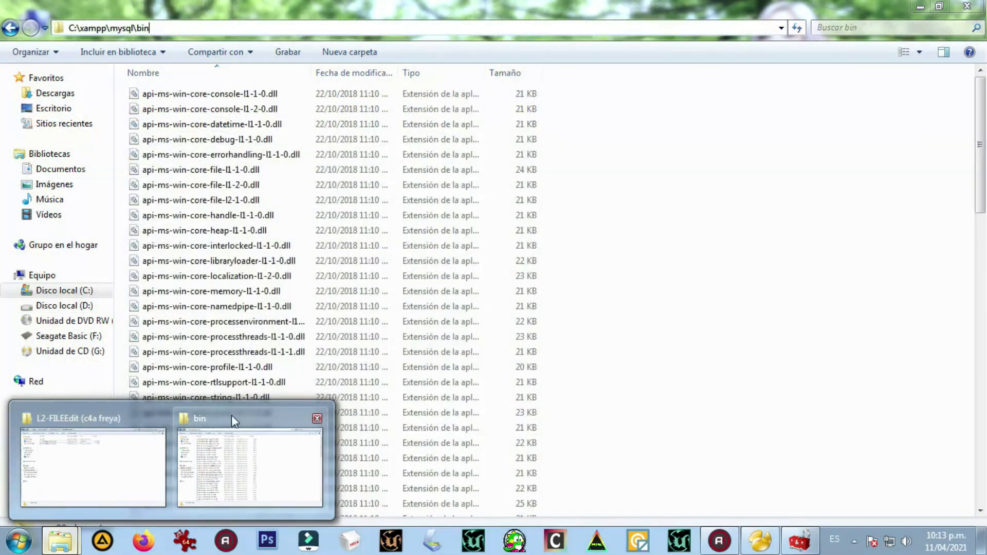
left_click(231, 415)
left_click(76, 292)
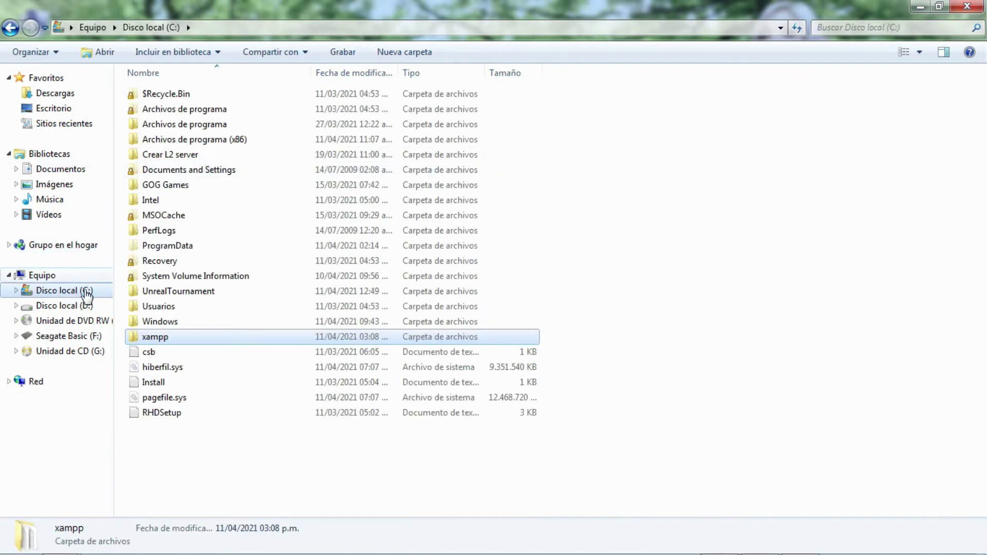
double_click(193, 140)
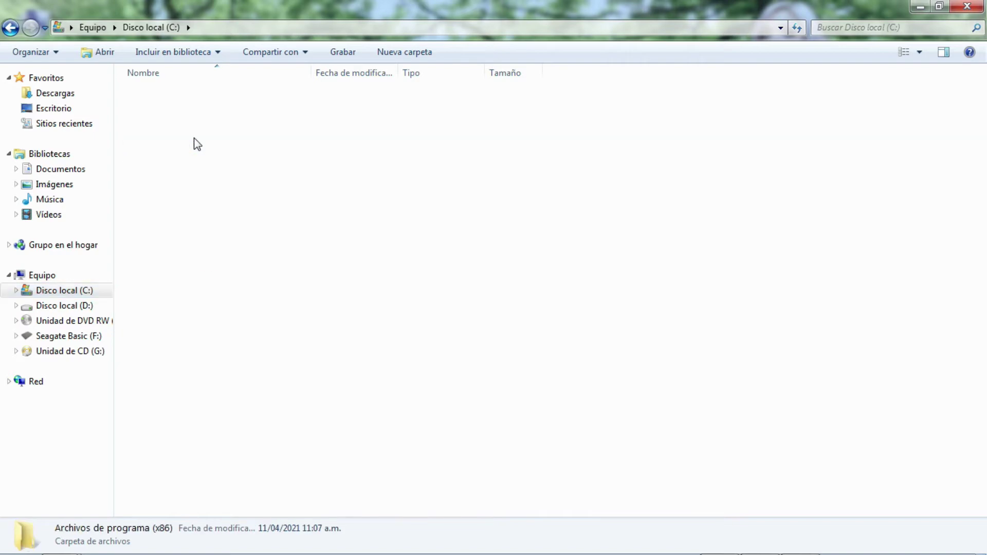
double_click(160, 397)
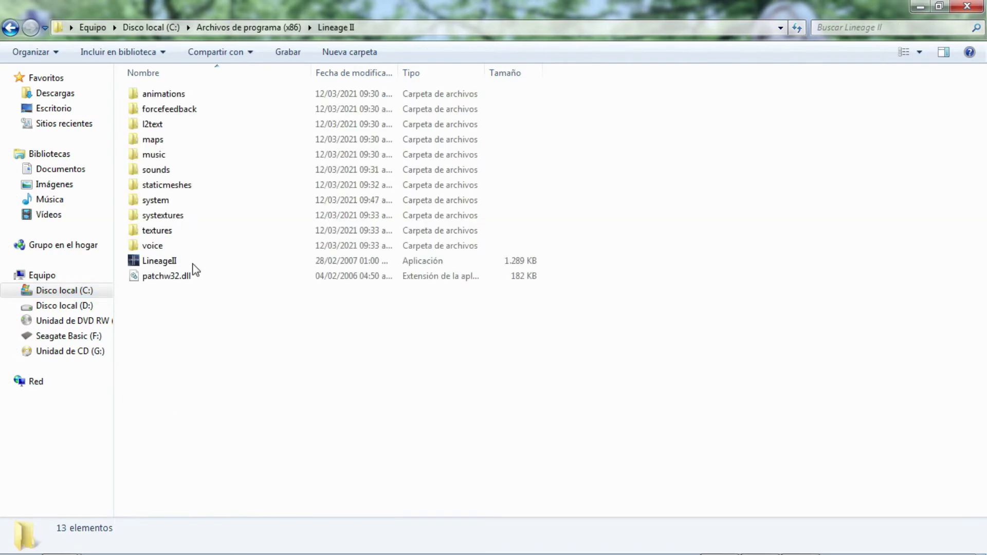
double_click(169, 202)
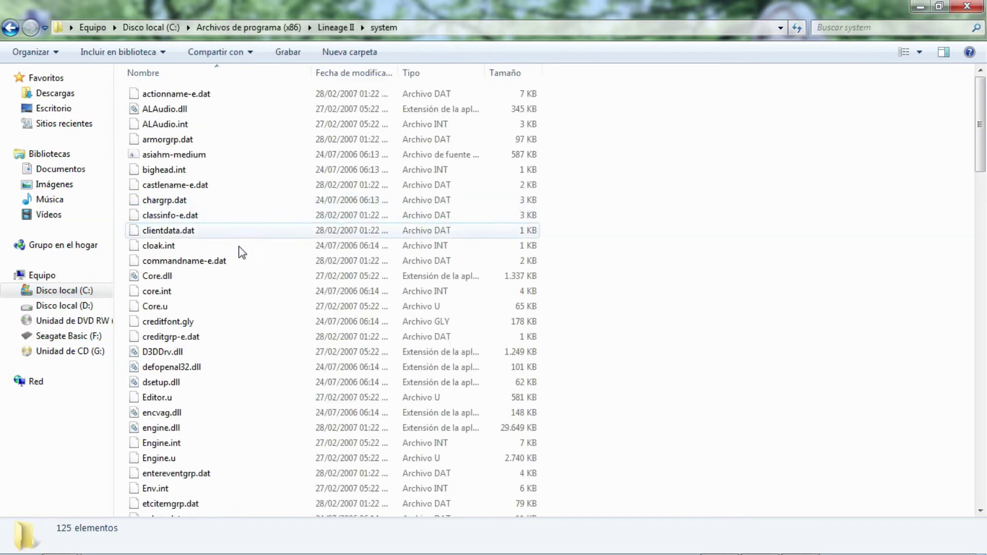
scroll(231, 257, "down", 8)
scroll(231, 263, "down", 2)
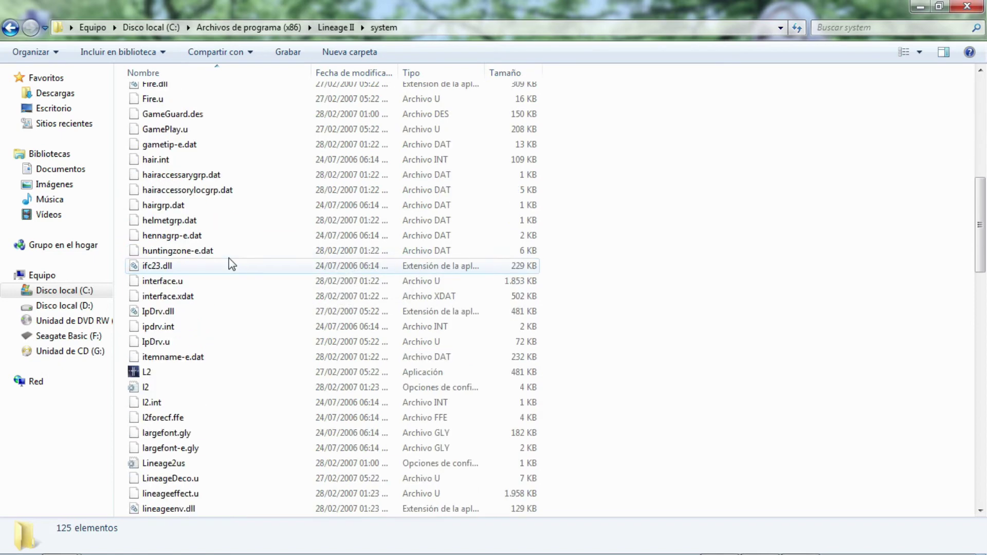
left_click(150, 388)
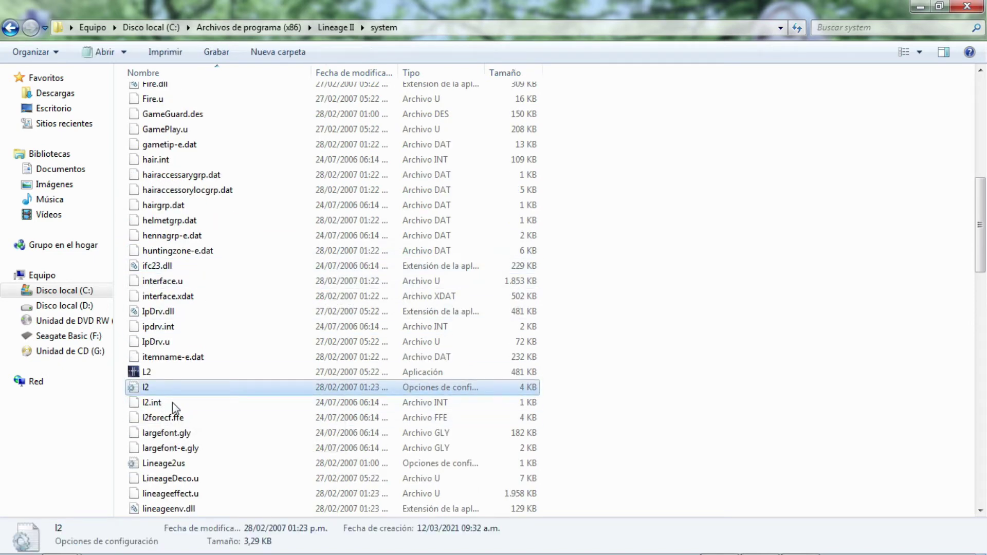
right_click(152, 391)
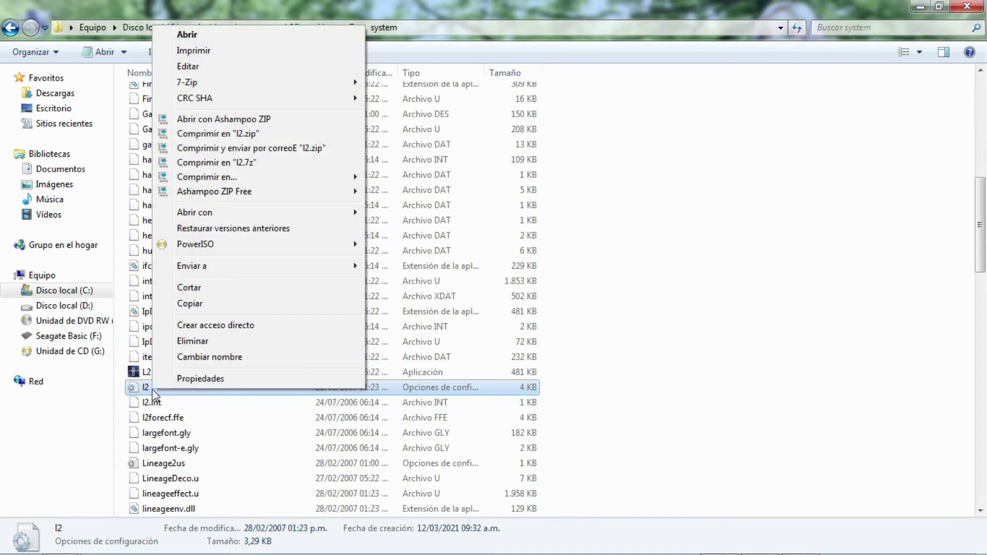
left_click(203, 303)
Paste the l2 file onto the desktop below the other icons.
left_click(915, 6)
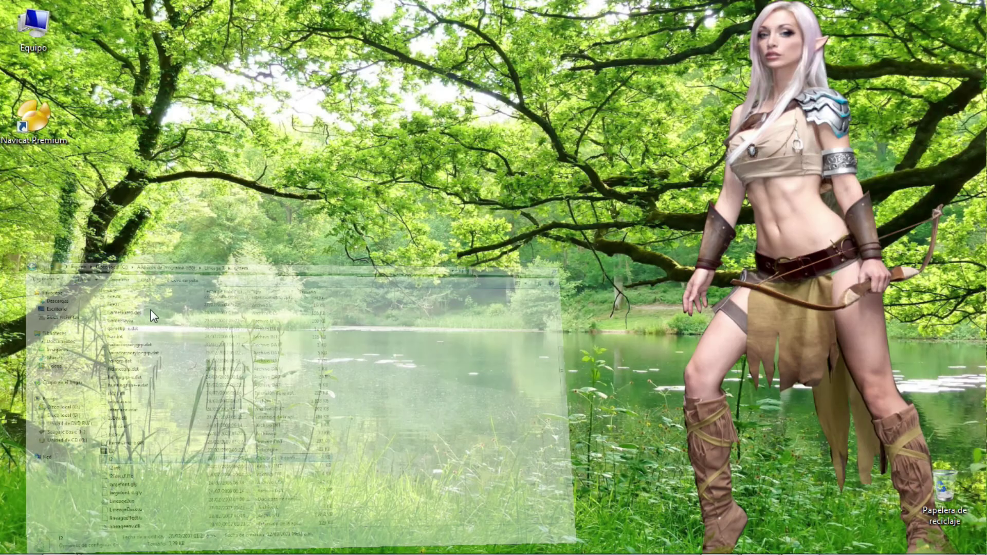
right_click(110, 250)
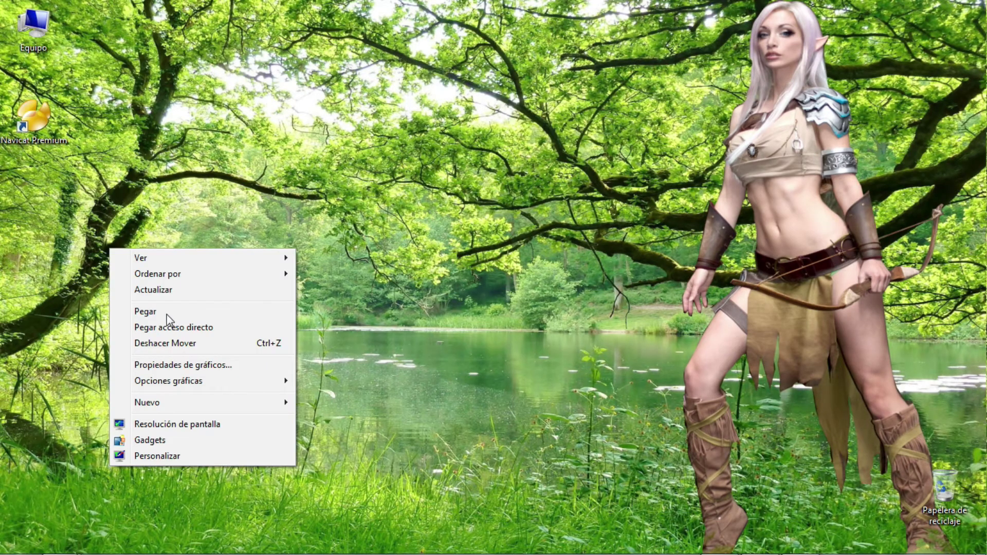
left_click(167, 315)
left_click_drag(106, 220, 79, 238)
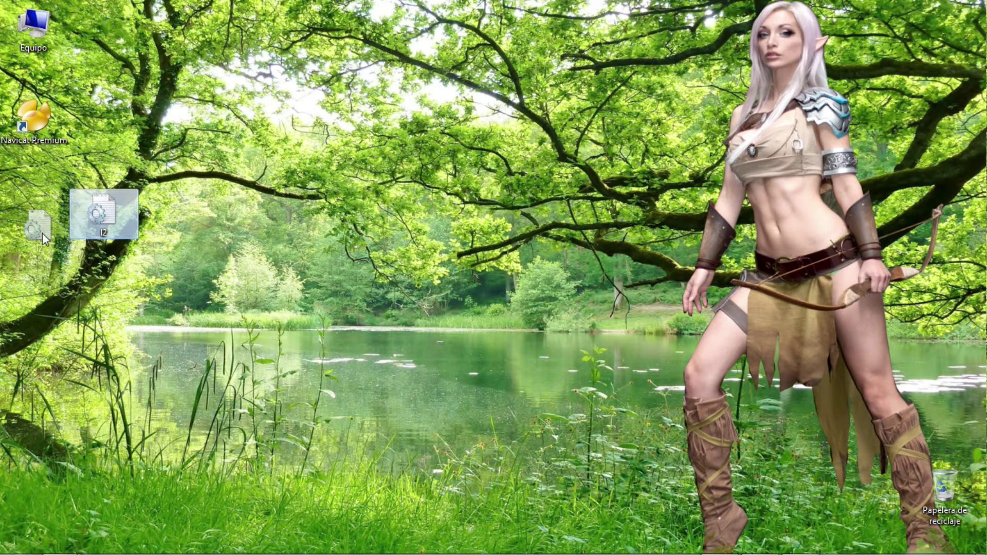
left_click(170, 484)
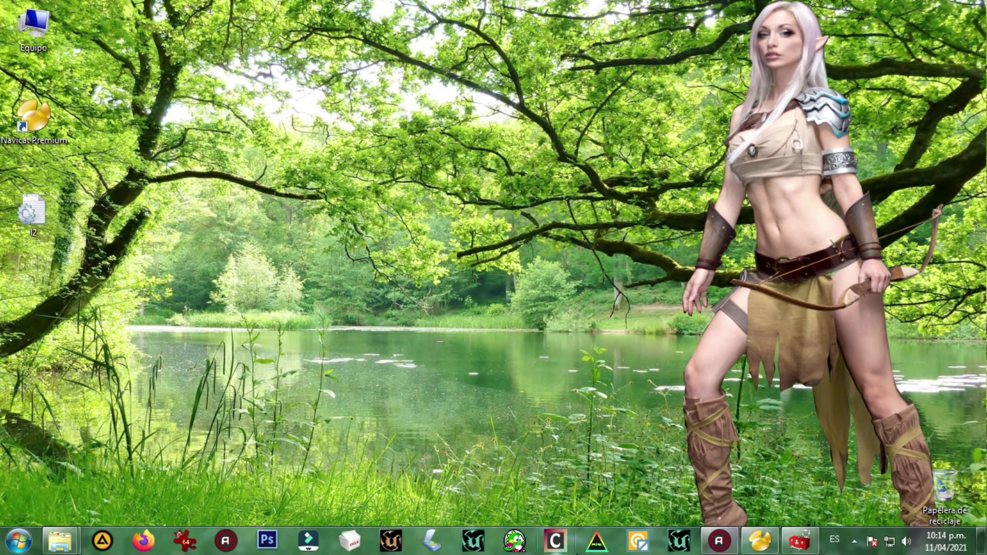
Open and decrypt the desktop l2 file in L2 File Edit.
left_click(799, 540)
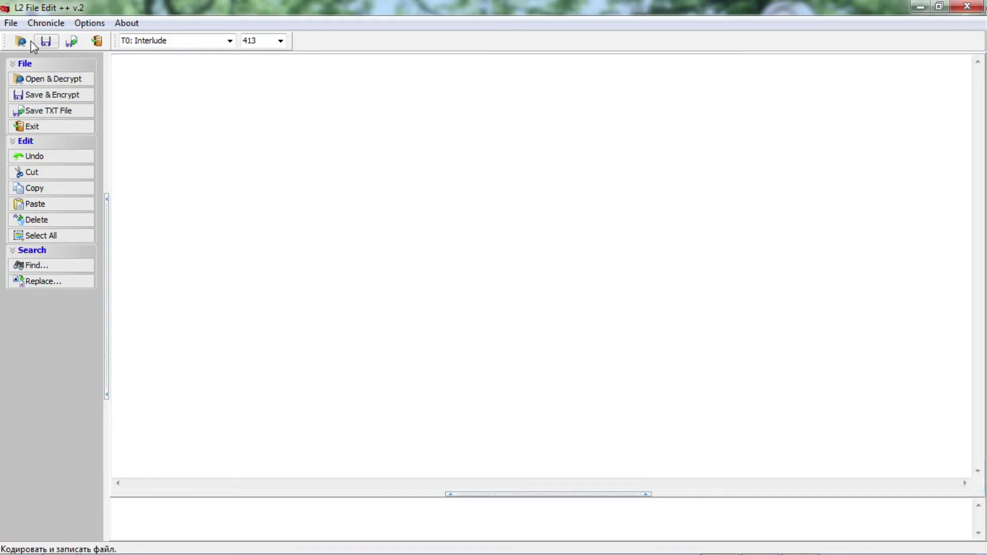
left_click(50, 78)
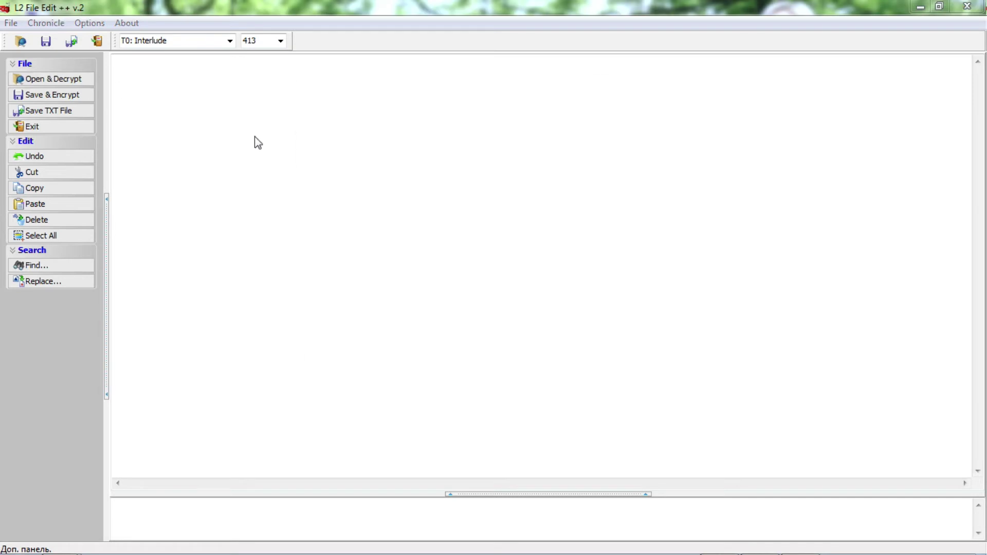
left_click(578, 225)
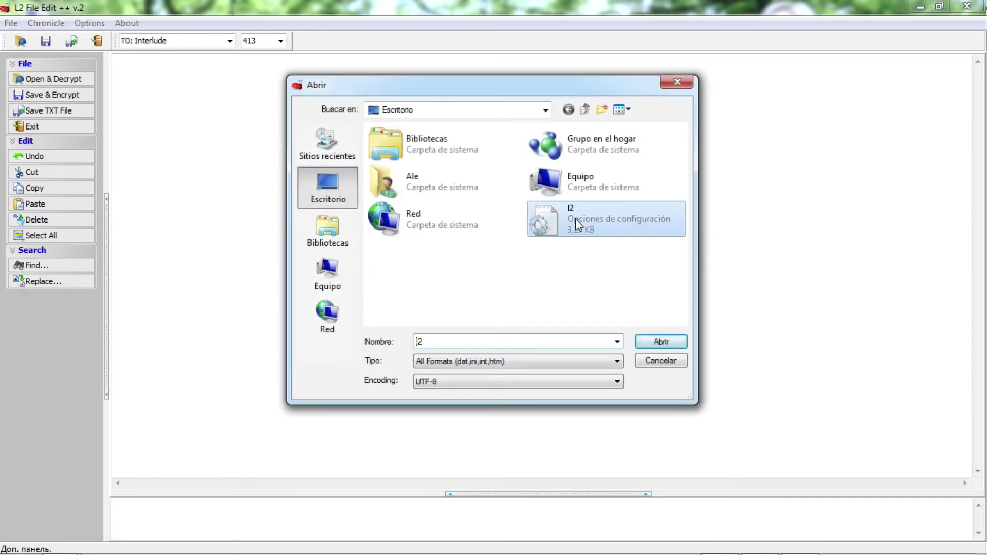
left_click(671, 342)
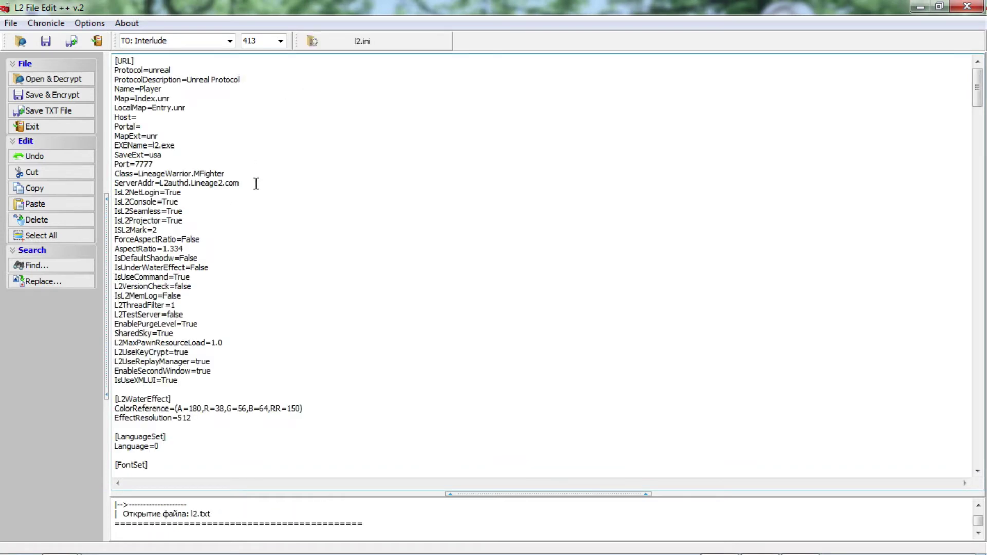
Replace ServerAddr l2authd.Lineage2.com with 127.0.0.1 and save it encrypted over l2.ini.
left_click_drag(114, 183, 145, 183)
left_click_drag(160, 183, 241, 181)
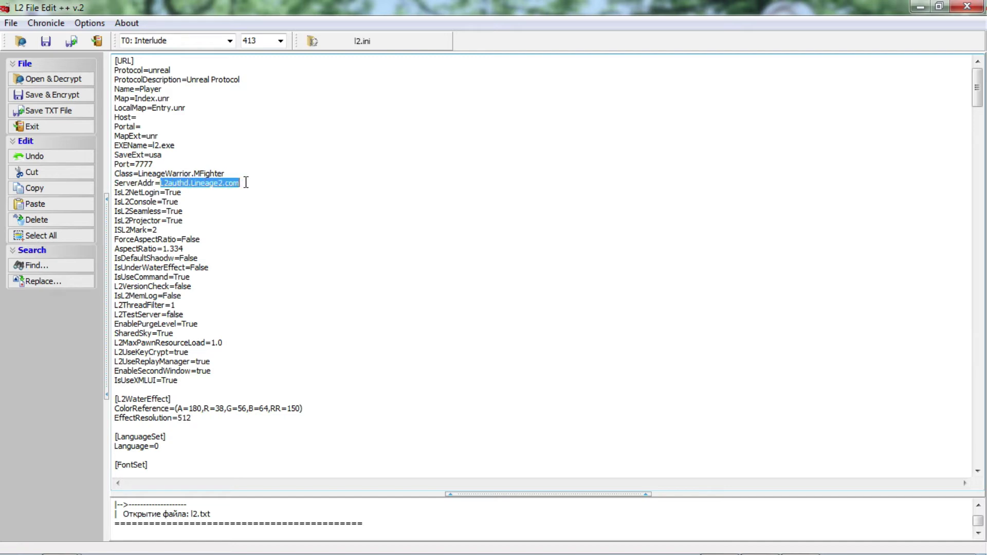
key("Delete")
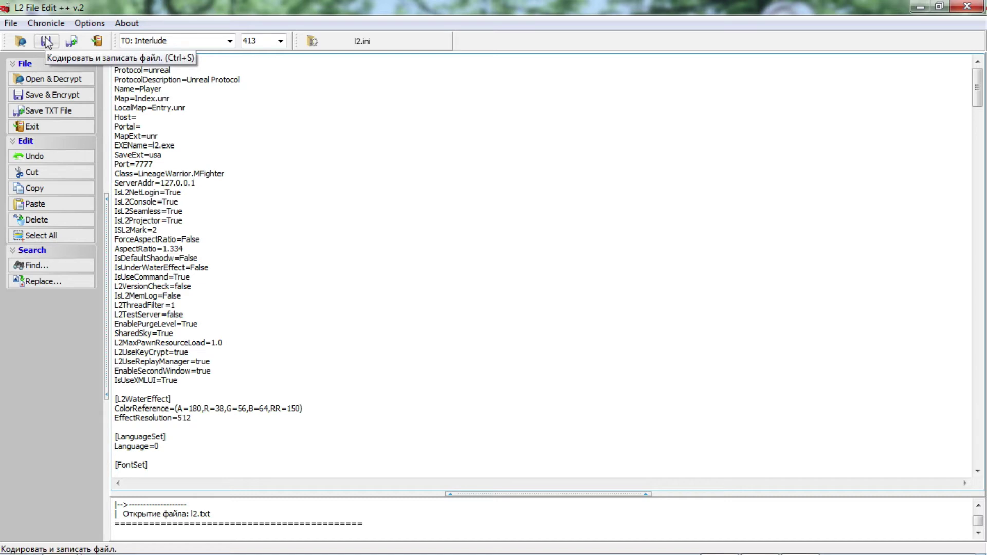
left_click(42, 94)
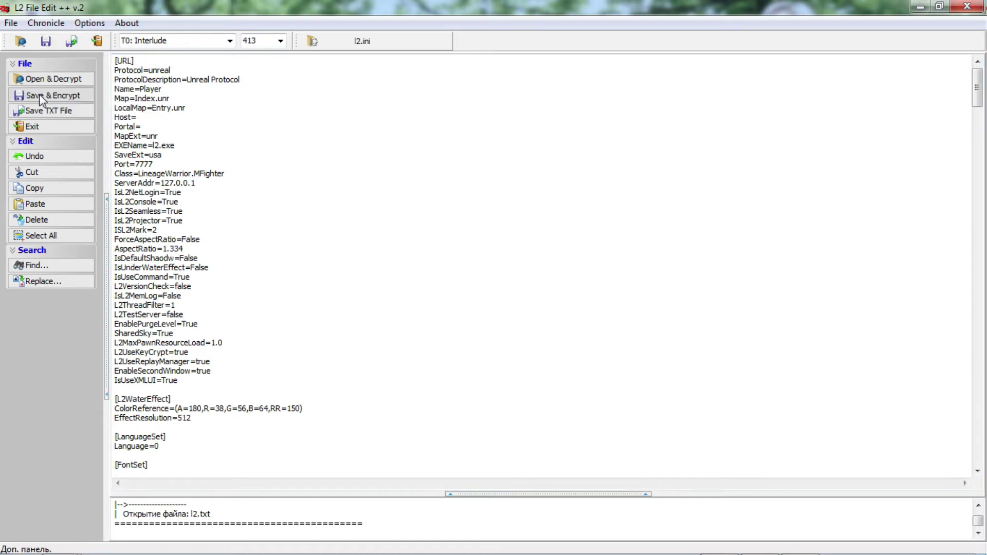
left_click(666, 343)
left_click(538, 307)
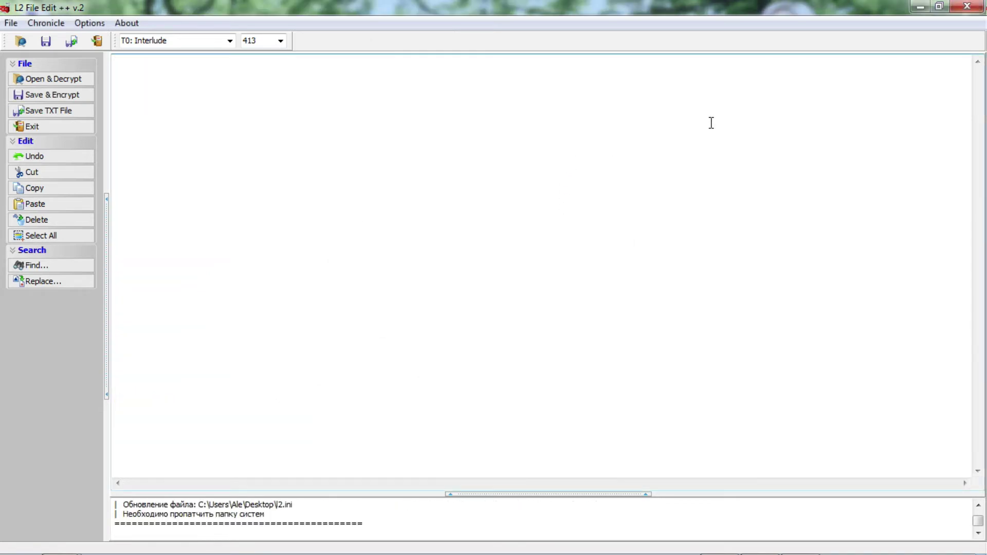
Close L2 File Edit and bring up the actions for the desktop l2 file.
left_click(968, 6)
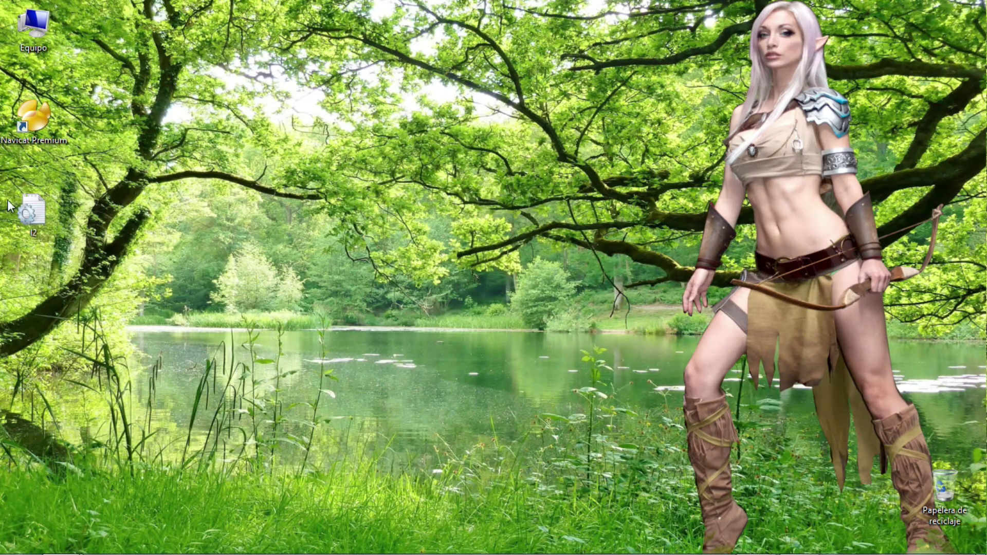
left_click(37, 208)
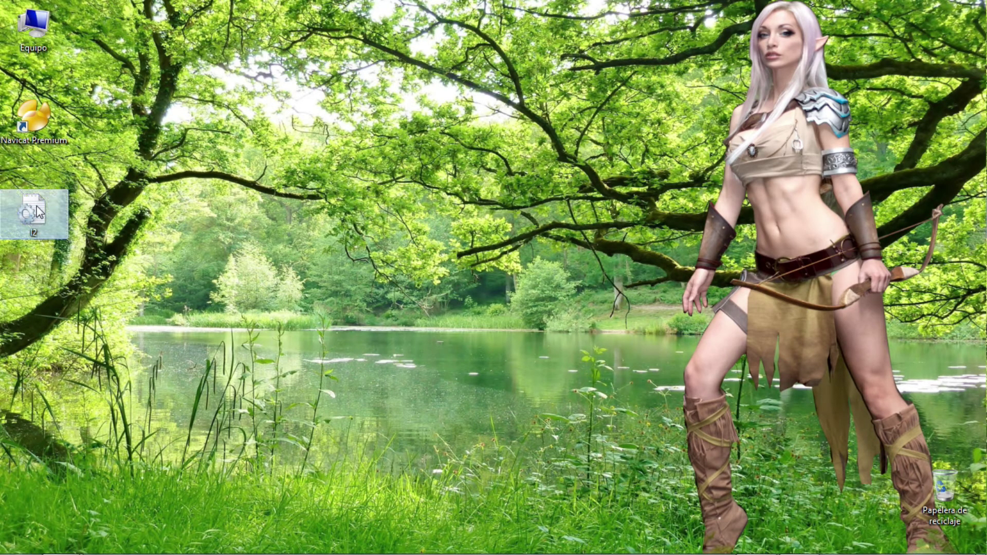
right_click(37, 207)
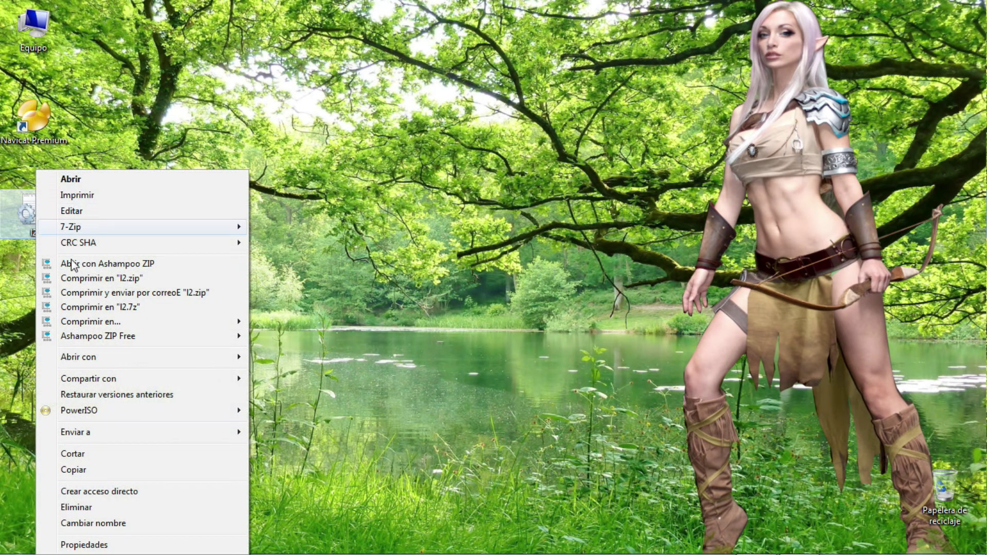
Move the edited l2 file from the desktop into the Lineage II system folder, replacing the original.
left_click(97, 454)
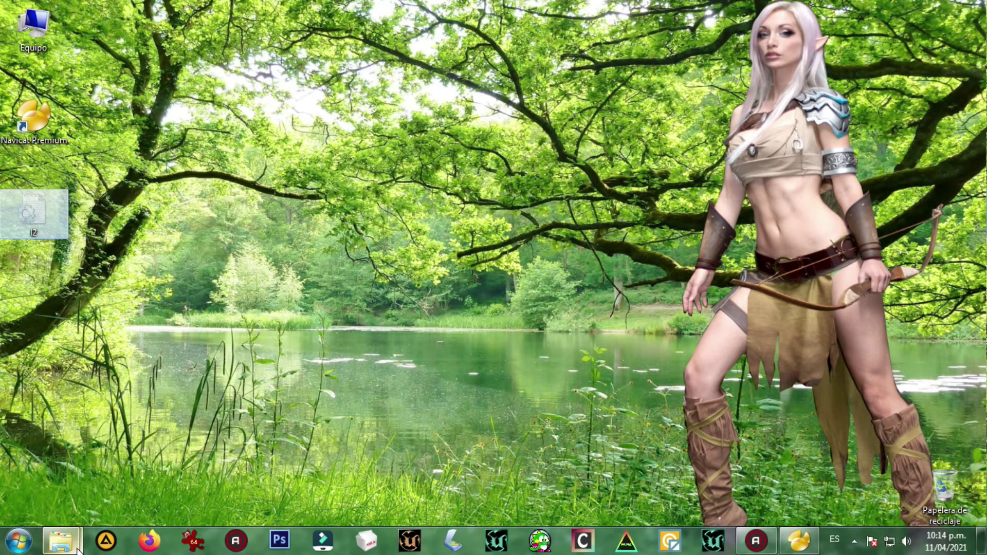
mouse_move(75, 542)
left_click(220, 415)
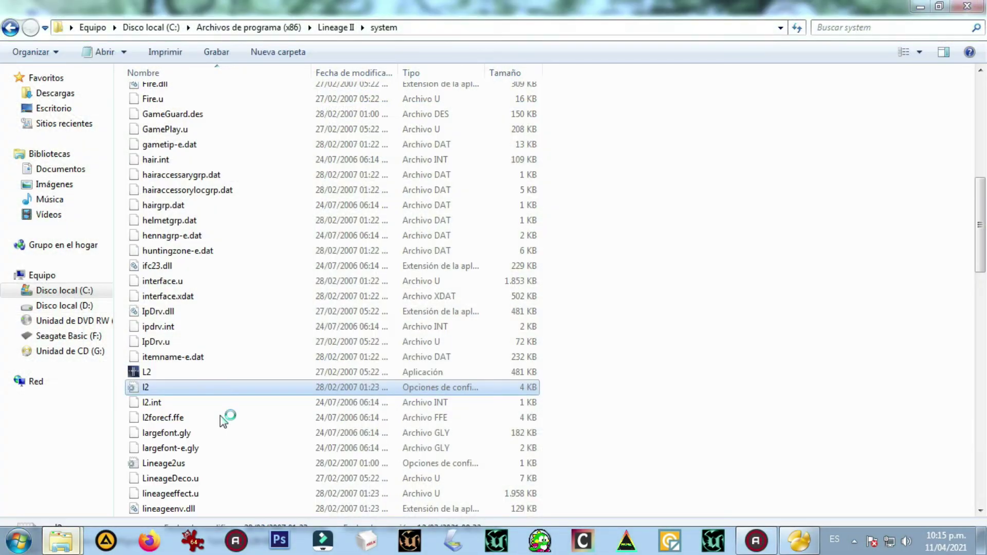
left_click(45, 53)
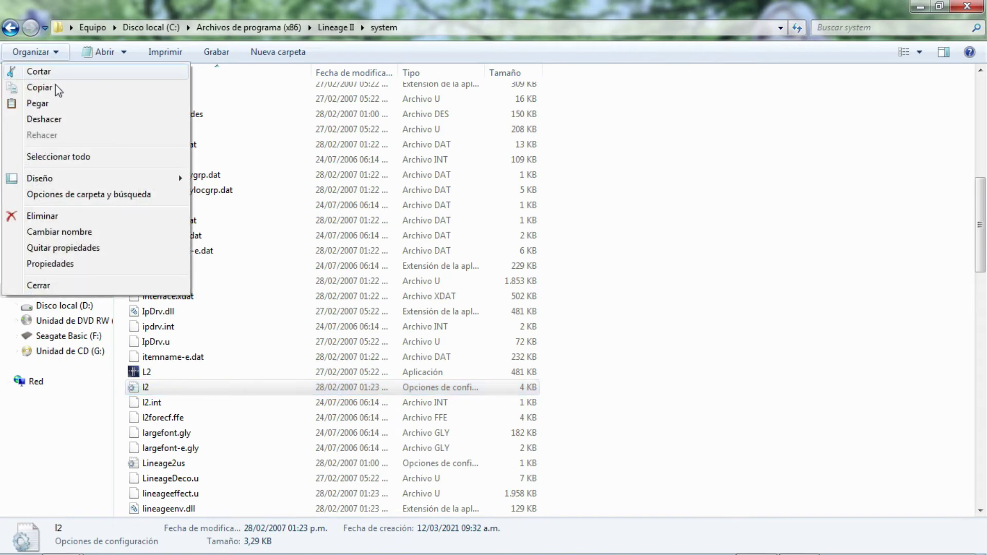
left_click(48, 106)
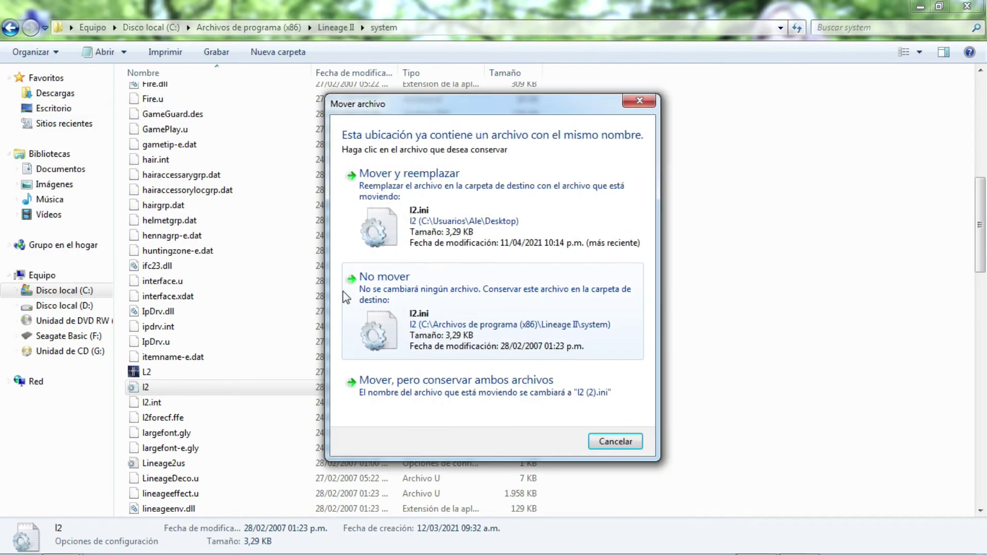
left_click(452, 216)
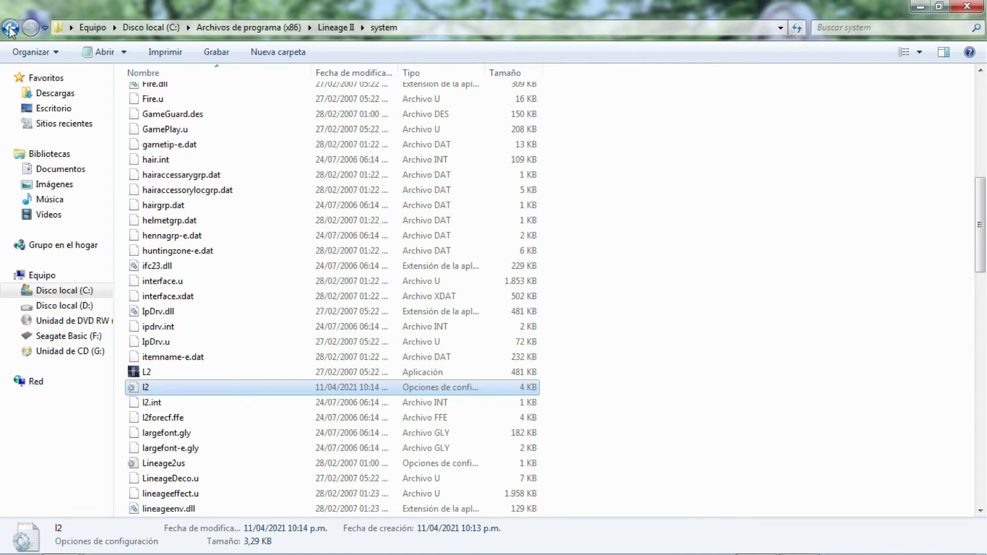
left_click(917, 9)
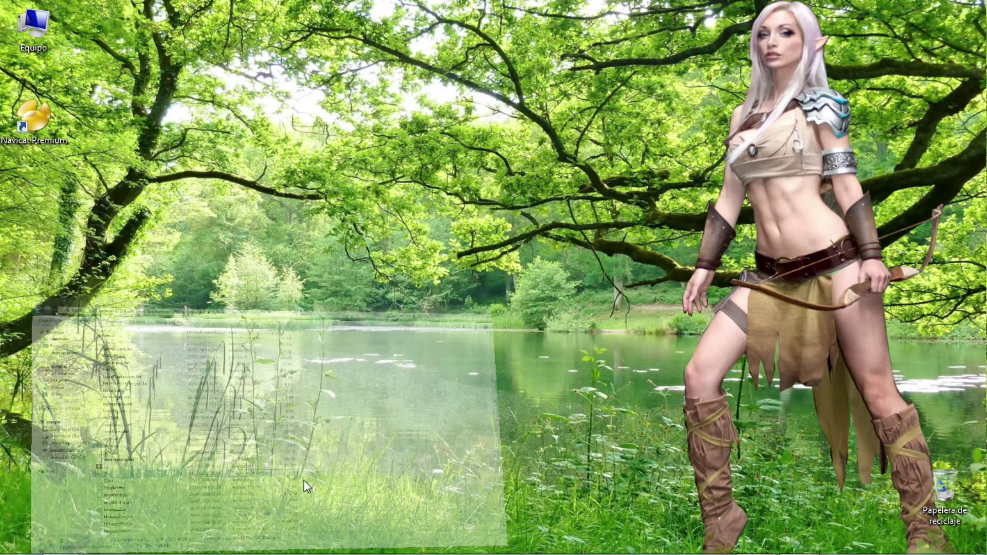
Send a desktop shortcut of the L2 launcher from the system folder, then close the folder.
mouse_move(65, 539)
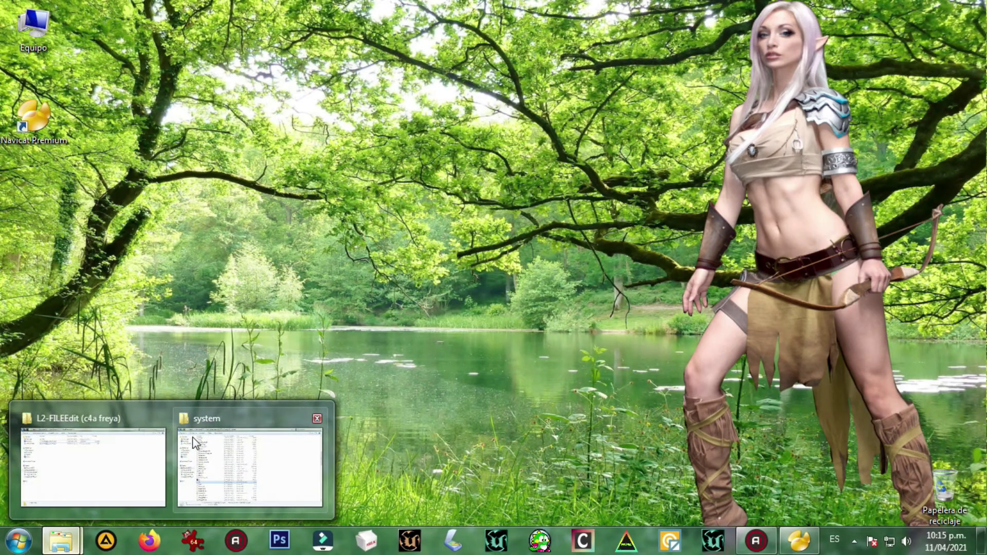
left_click(194, 443)
right_click(169, 374)
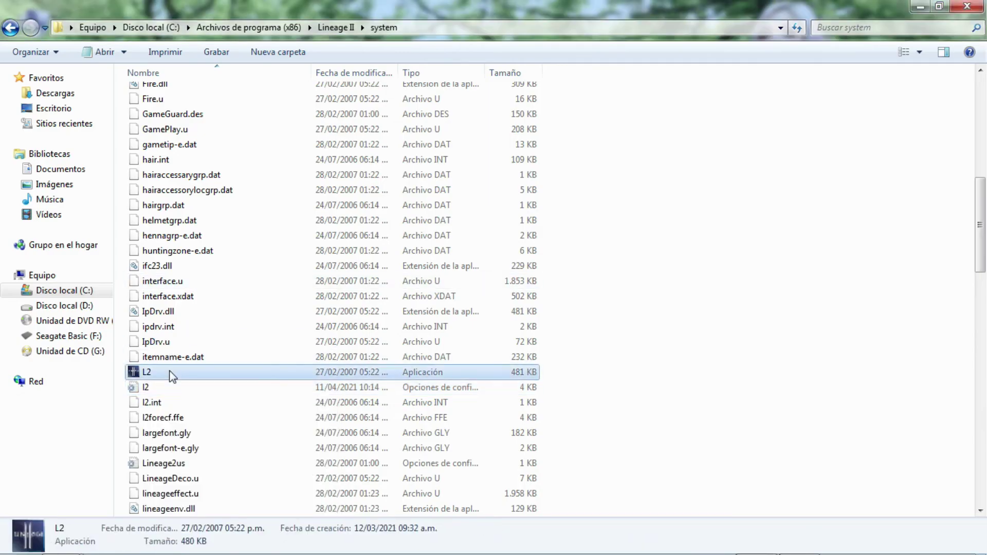
mouse_move(224, 432)
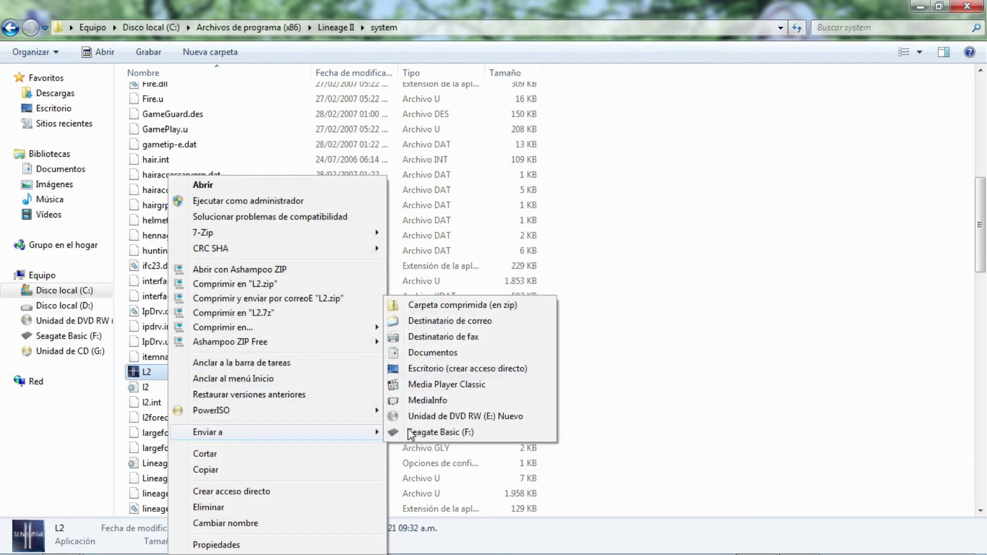
left_click(447, 368)
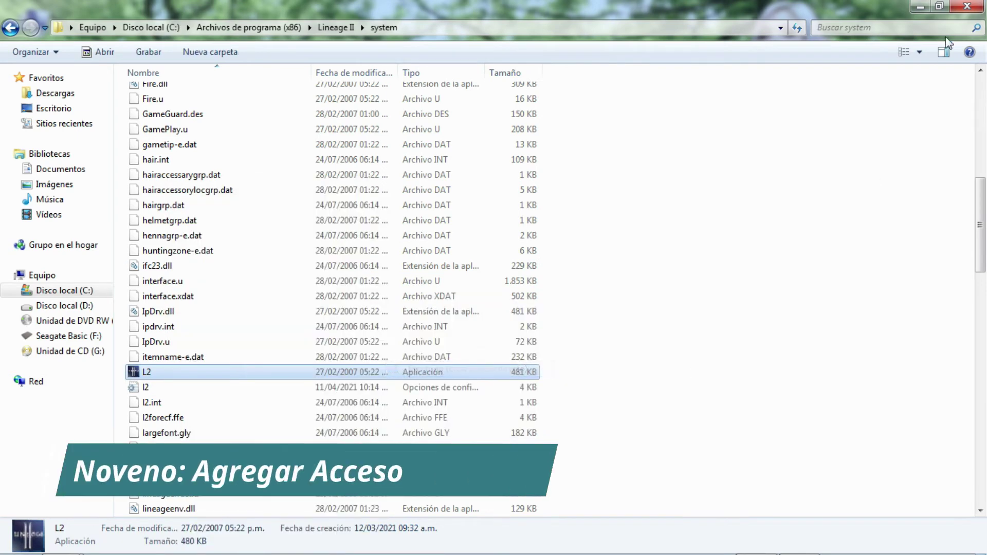
left_click(965, 9)
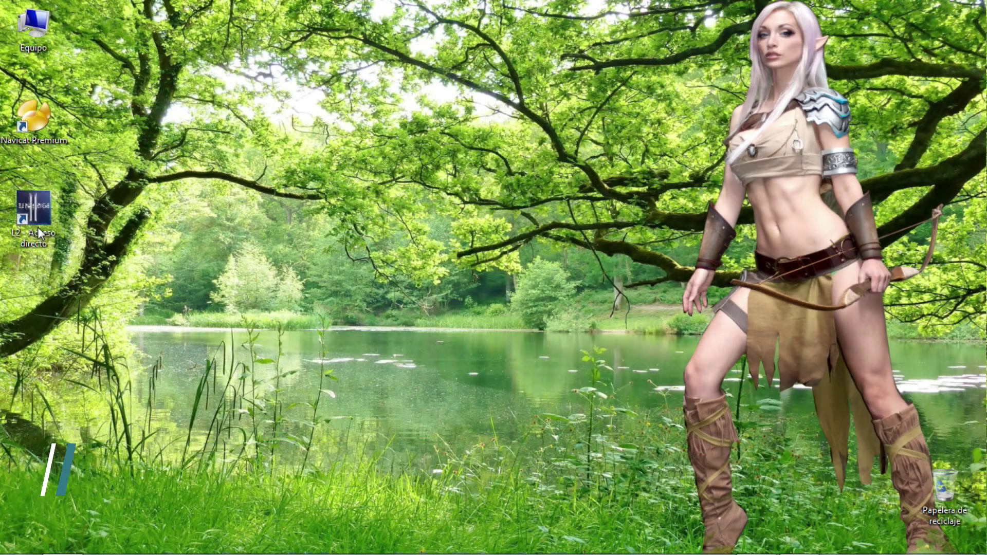
Drag the new L2 - Acceso directo shortcut lower on the desktop.
left_click_drag(38, 227, 338, 177)
left_click_drag(439, 159, 216, 275)
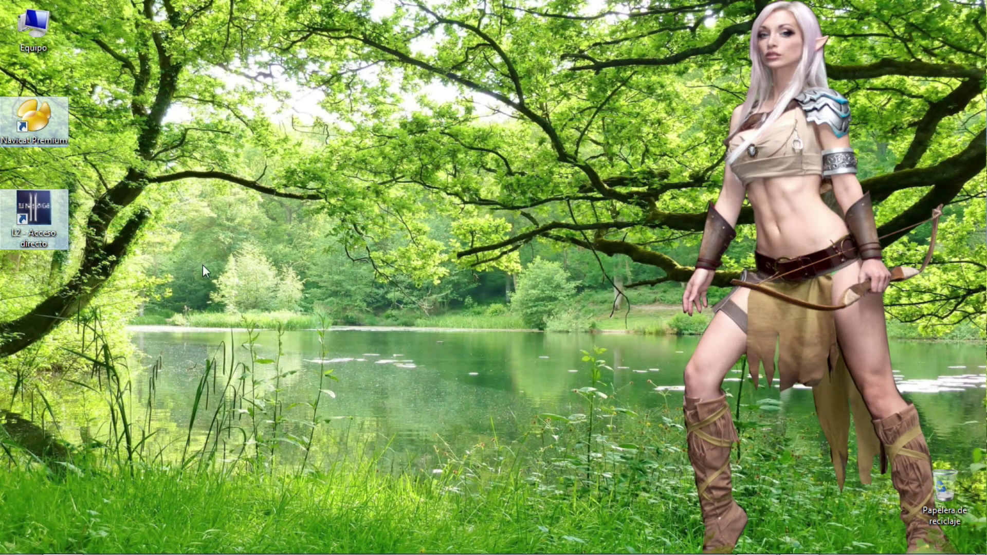
left_click_drag(44, 208, 44, 347)
left_click_drag(153, 415, 123, 425)
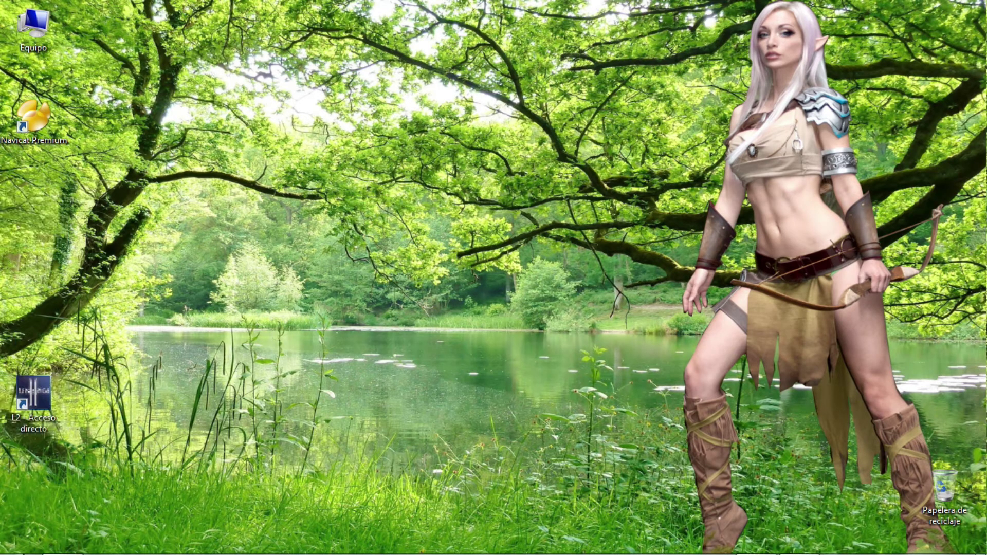
Create a desktop shortcut to startGameServer from DATAPACK rev 1132's gameserver folder.
left_click(62, 547)
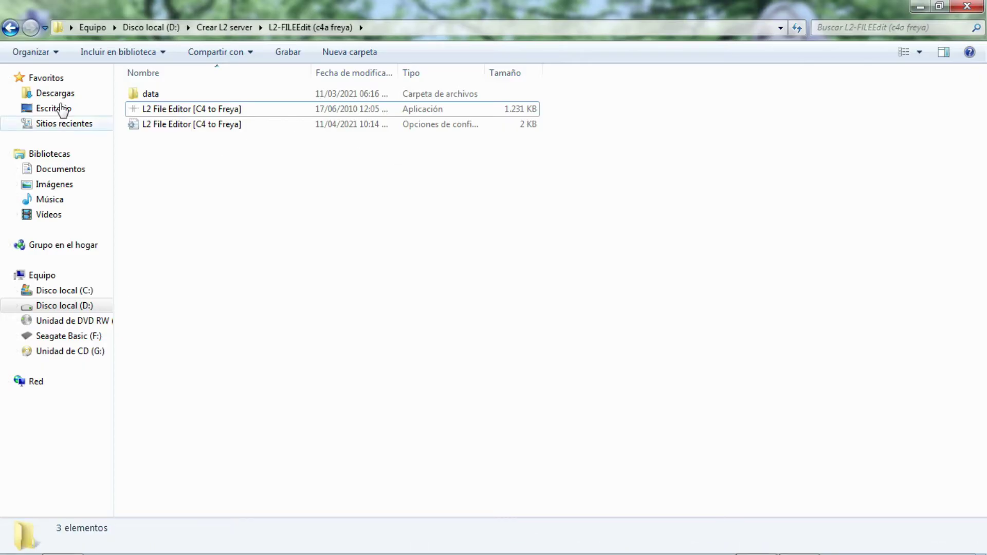
left_click(9, 28)
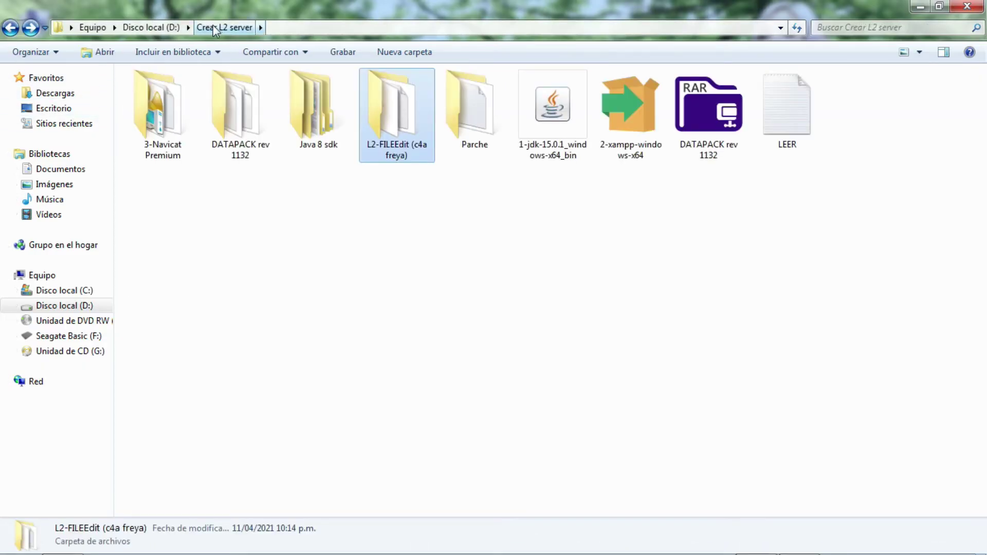
double_click(228, 75)
double_click(173, 126)
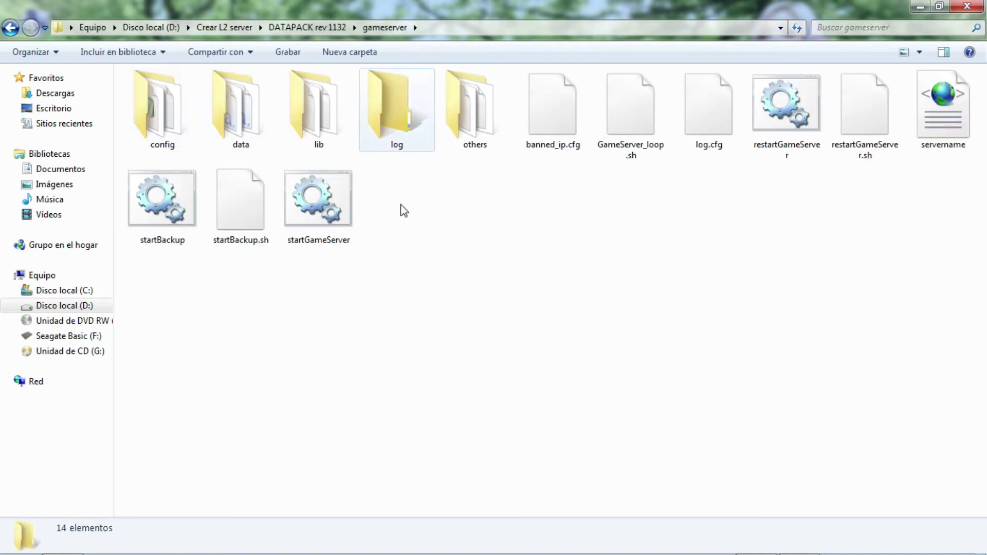
left_click(322, 202)
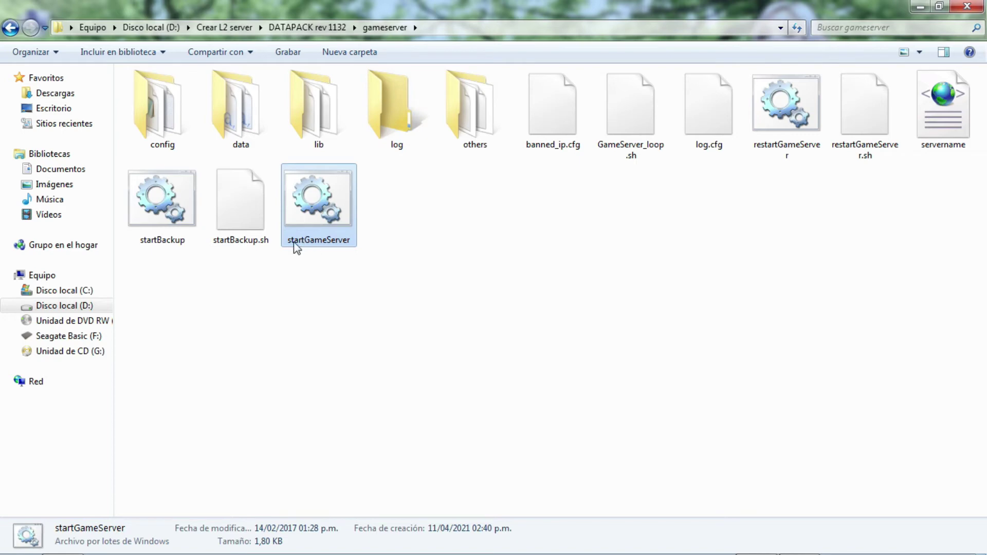
right_click(328, 239)
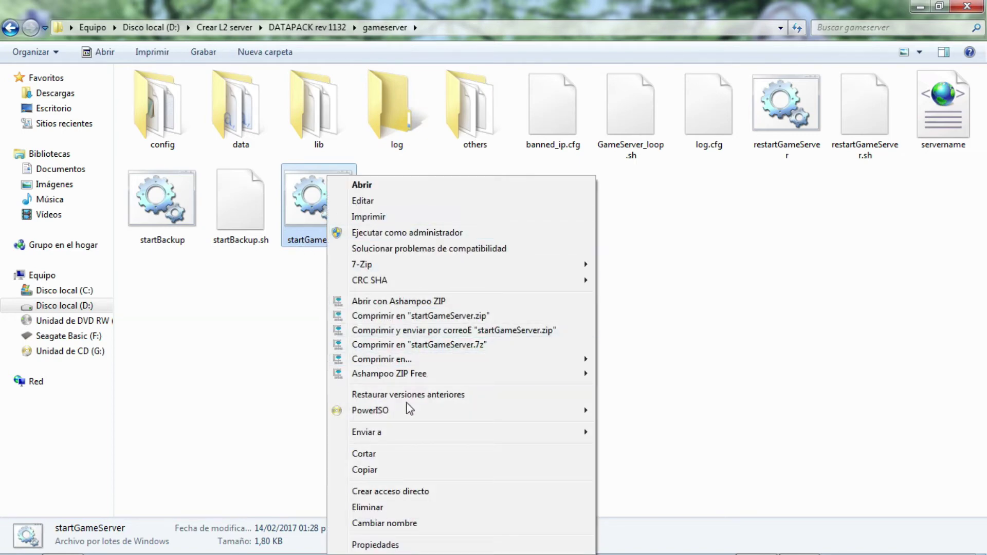
mouse_move(458, 433)
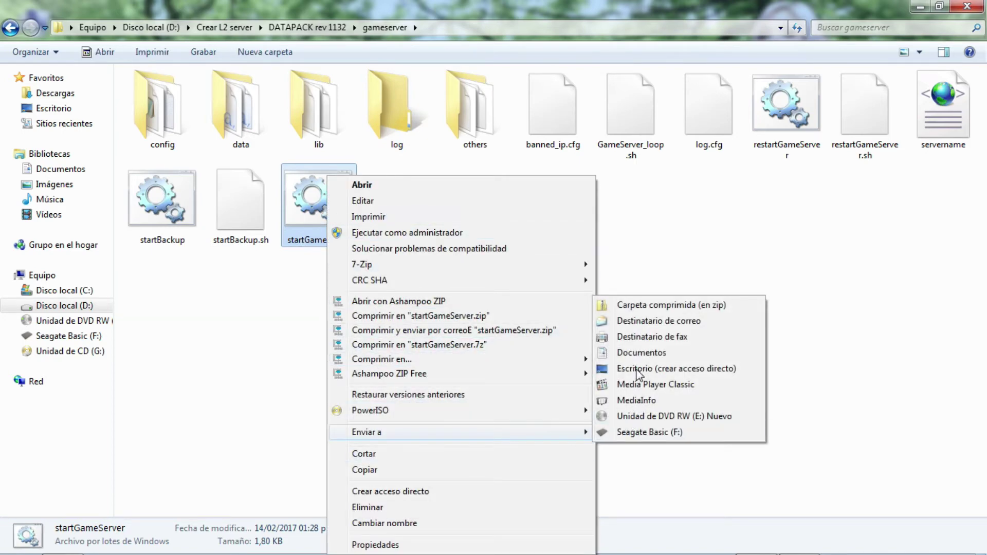
left_click(637, 369)
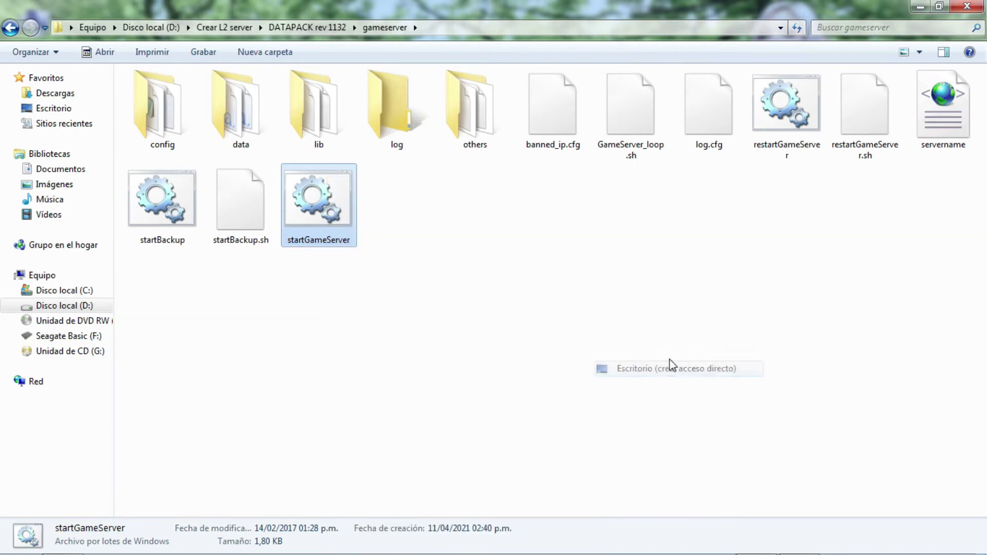
Create a desktop shortcut to startLoginServer from the loginserver folder, then return to Crear L2 server.
left_click(10, 28)
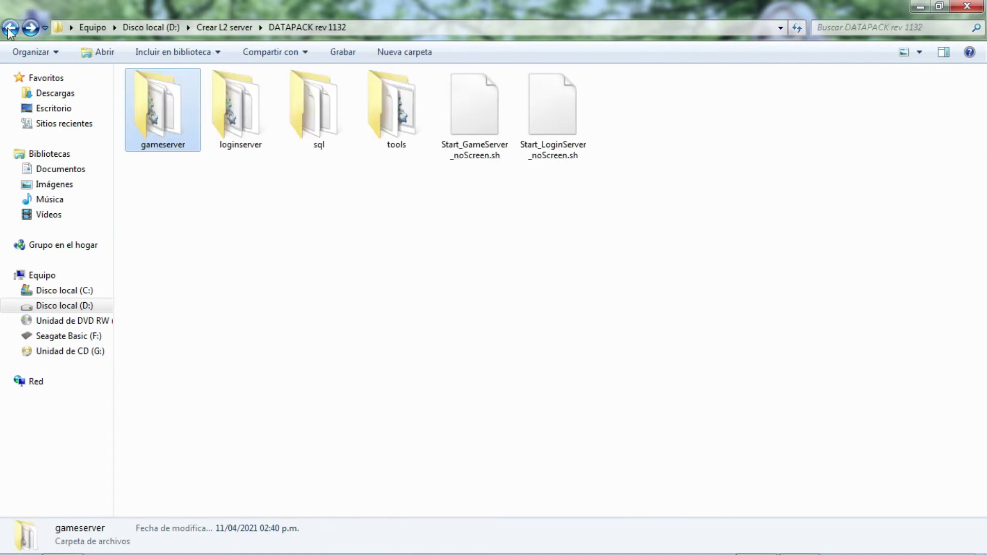
double_click(233, 106)
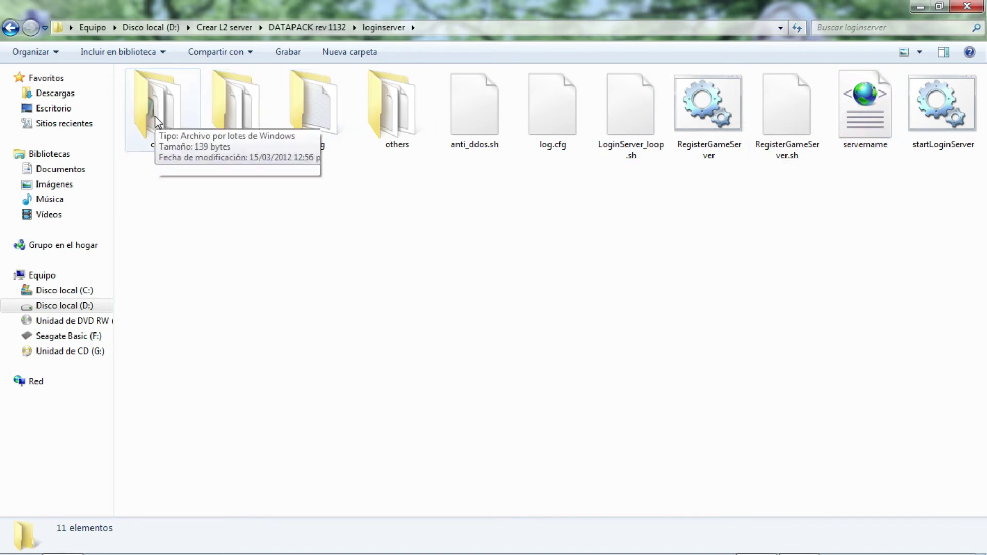
left_click(944, 114)
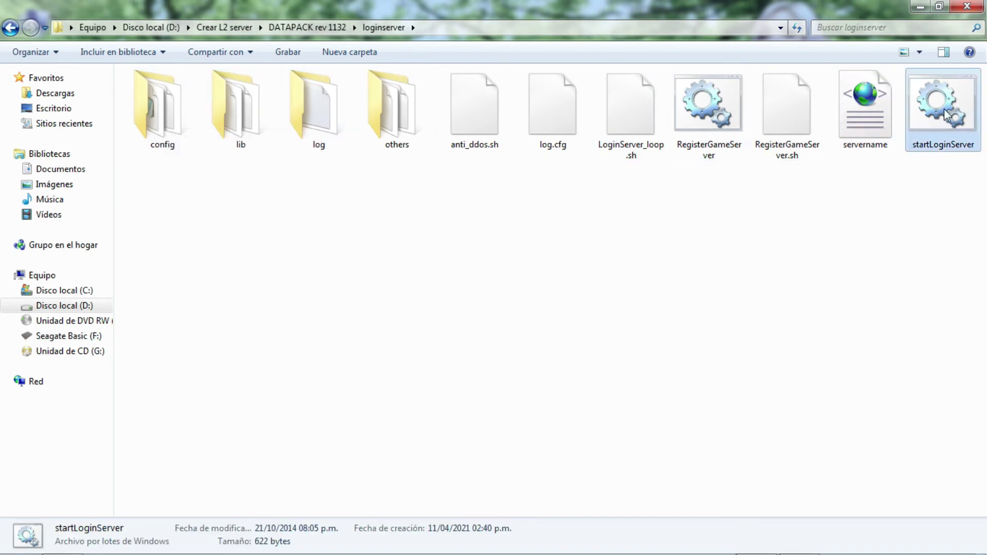
right_click(940, 144)
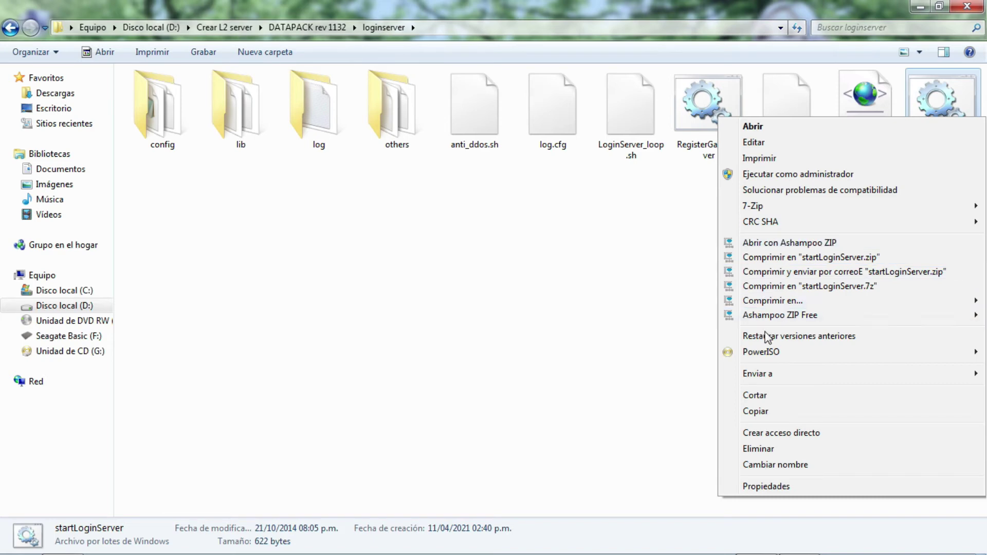
mouse_move(786, 379)
left_click(638, 436)
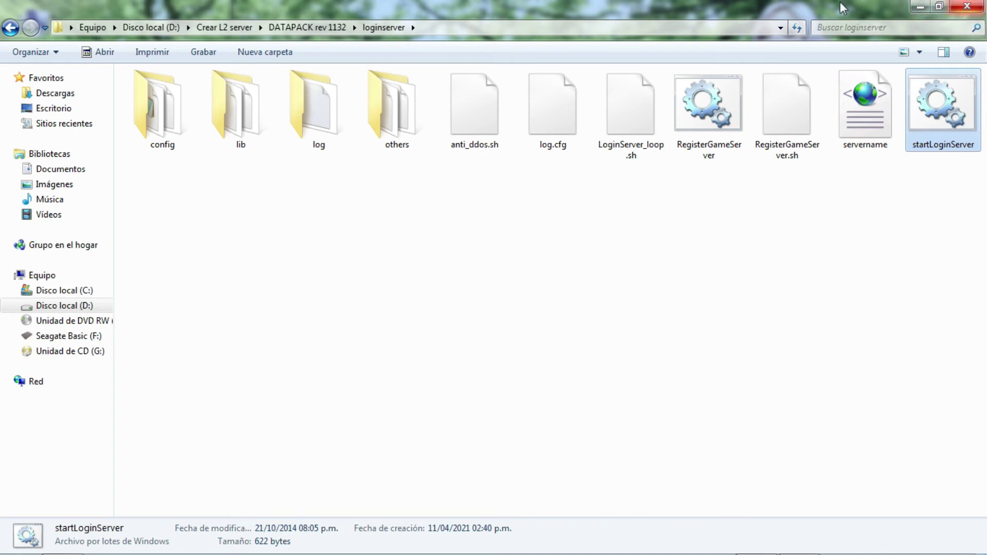
left_click(10, 29)
left_click(10, 28)
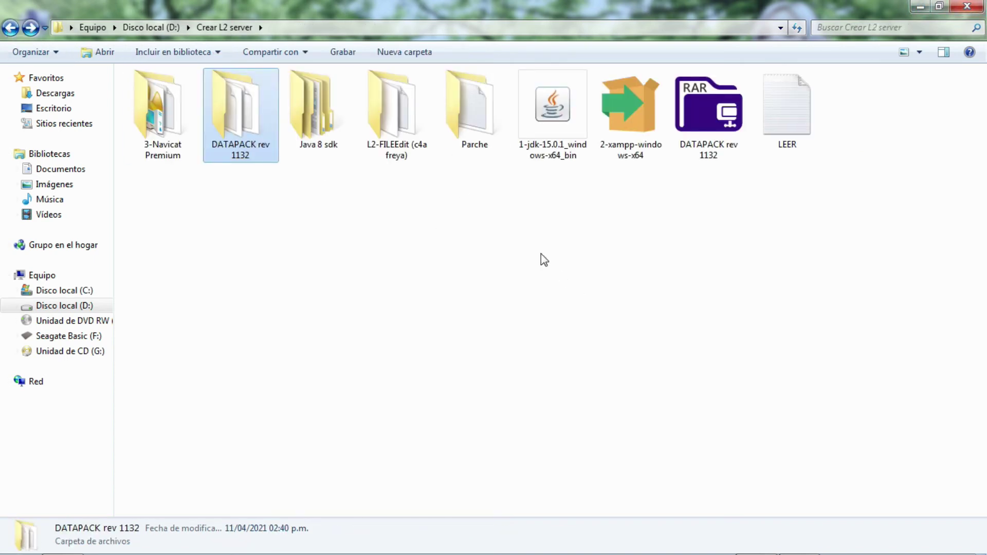
Copy the system folder from the Parche folder.
left_click(455, 193)
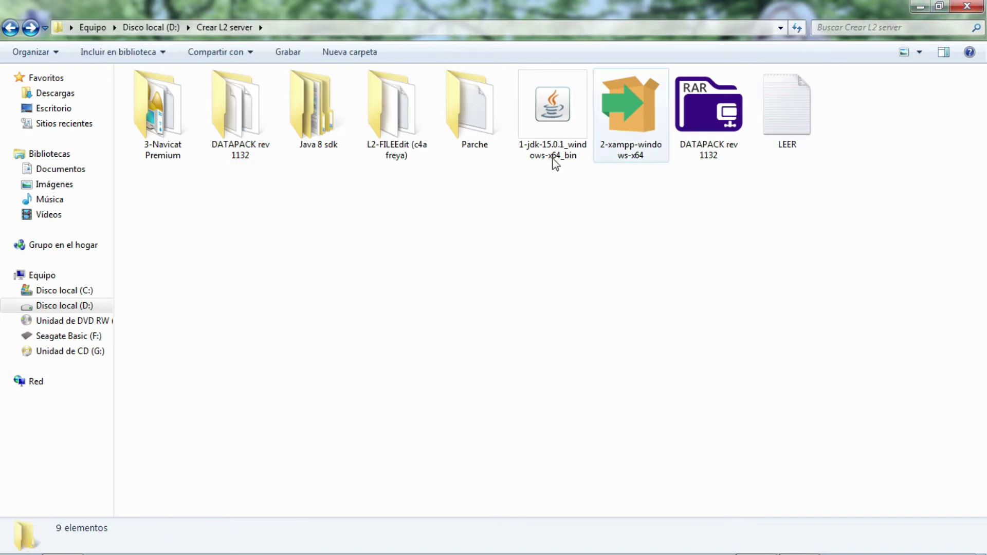
double_click(479, 108)
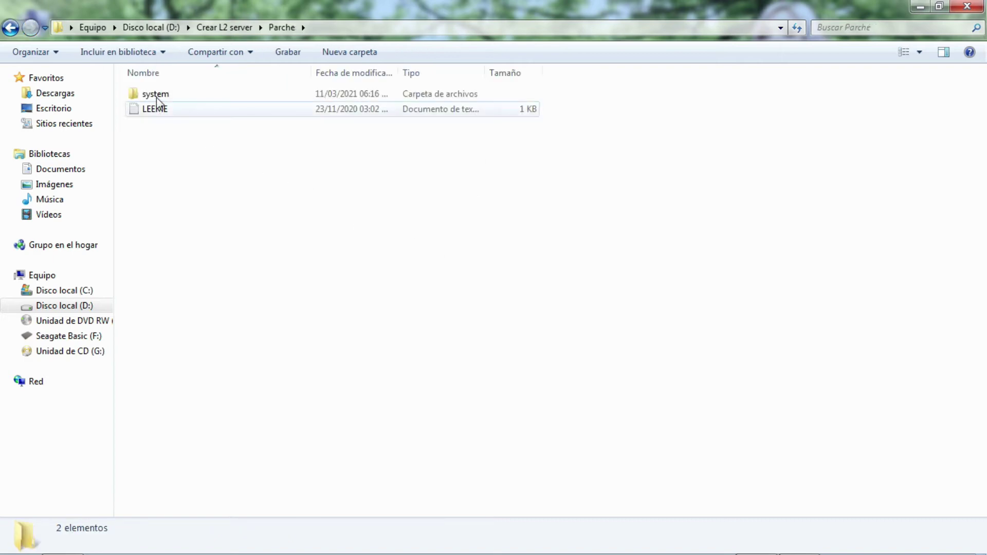
left_click(157, 96)
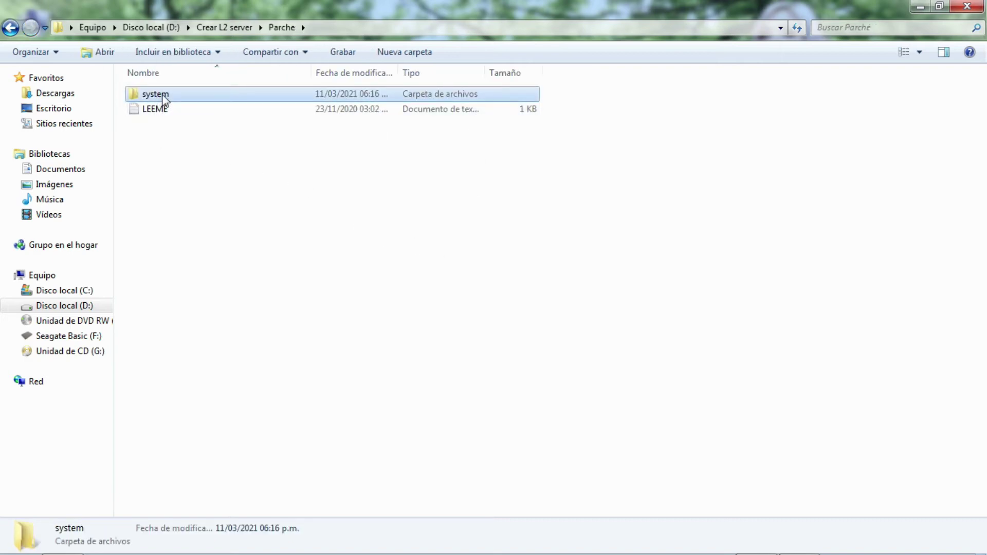
right_click(163, 96)
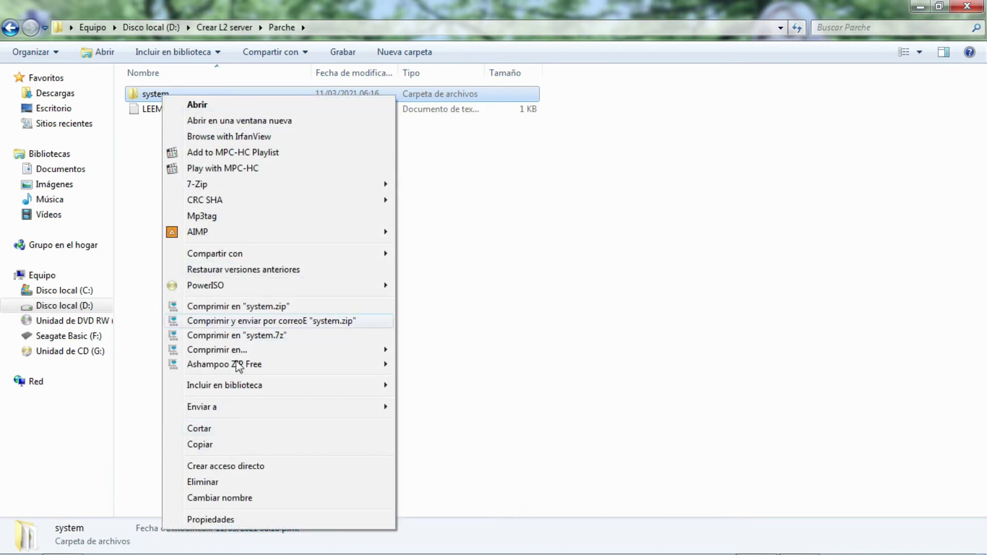
left_click(200, 444)
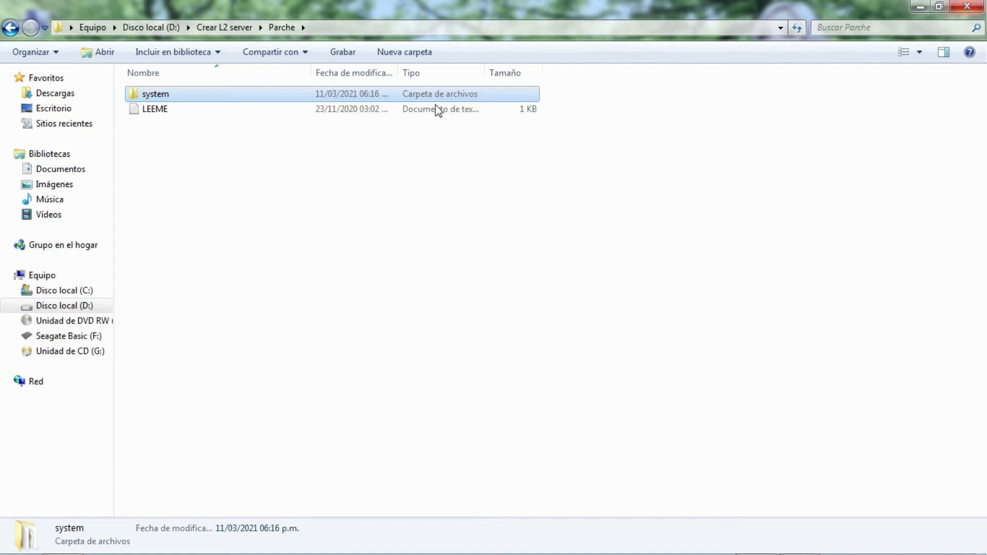
Paste it into C:\Archivos de programa (x86)\Lineage II, merging and replacing all files.
left_click(67, 291)
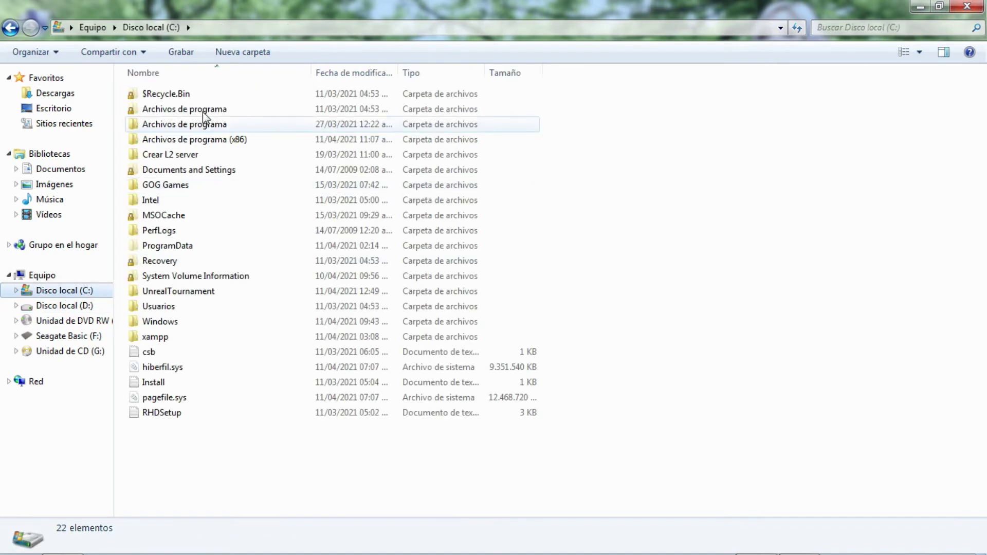
left_click(183, 141)
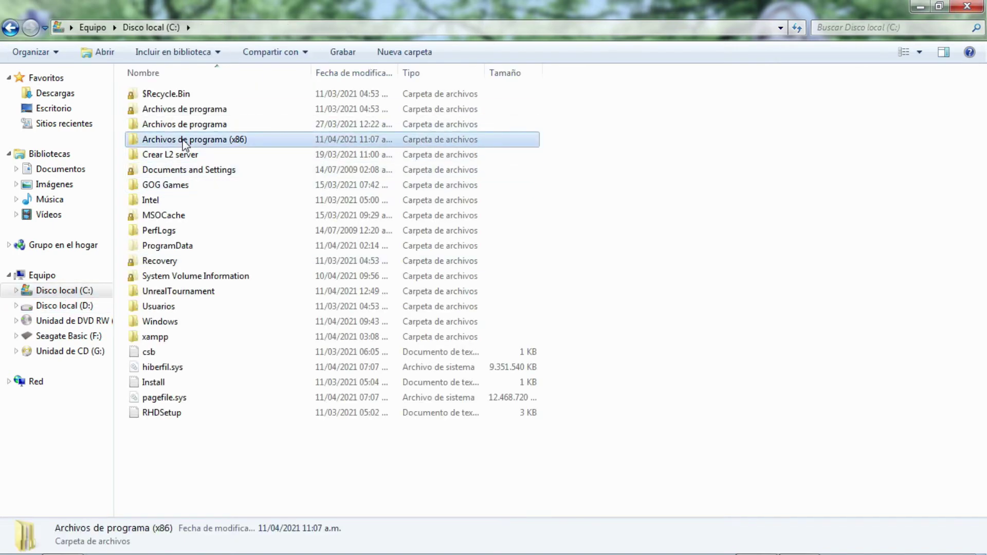
double_click(183, 141)
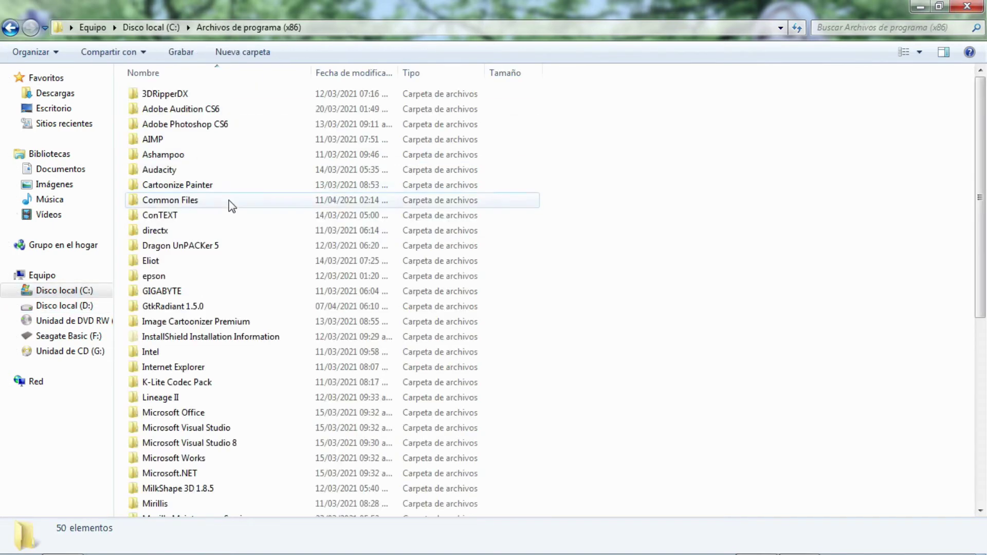
double_click(165, 398)
right_click(209, 381)
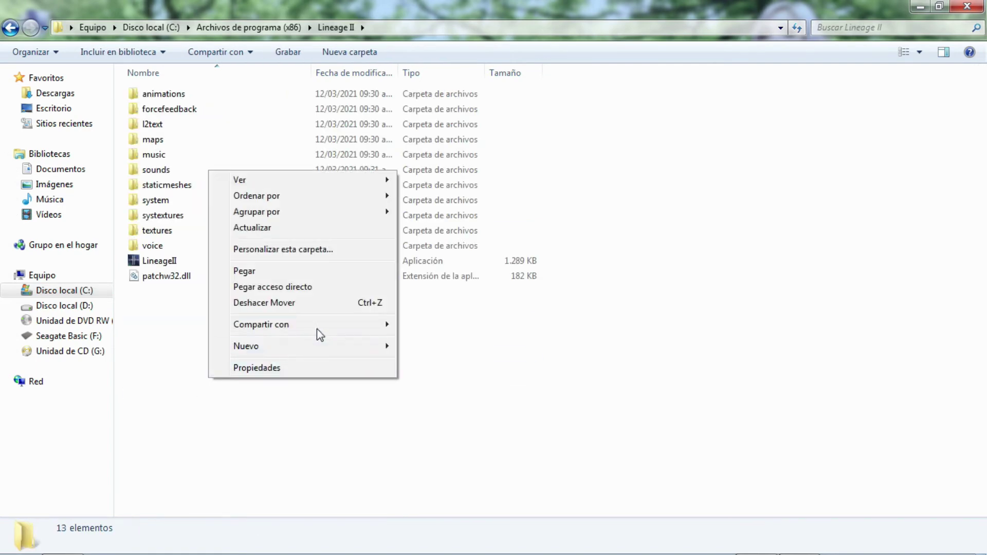
left_click(264, 272)
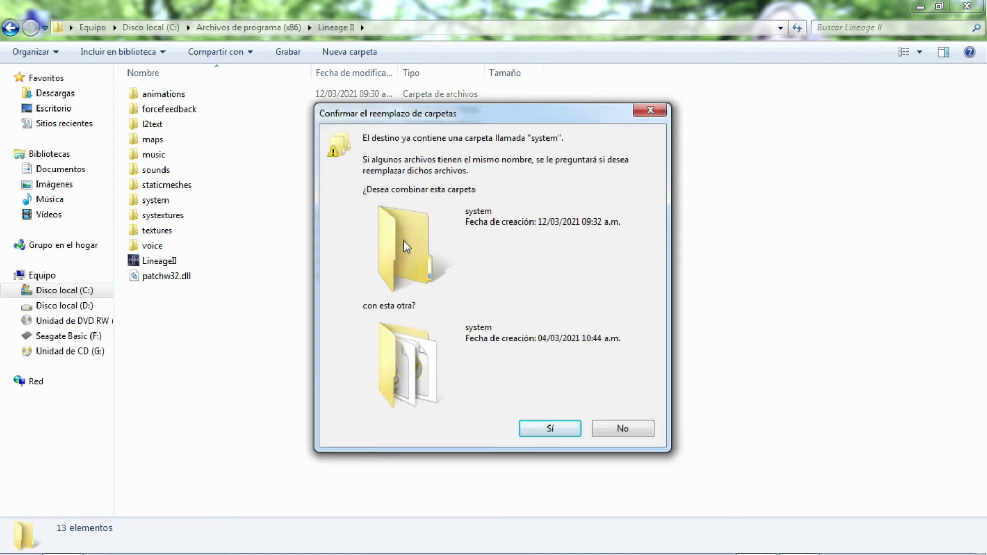
left_click(546, 428)
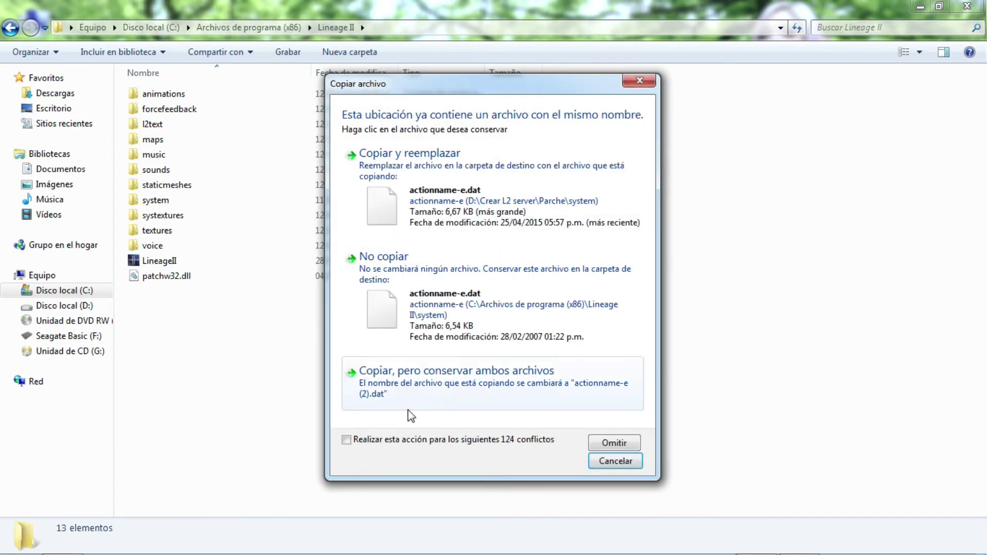
left_click(468, 199)
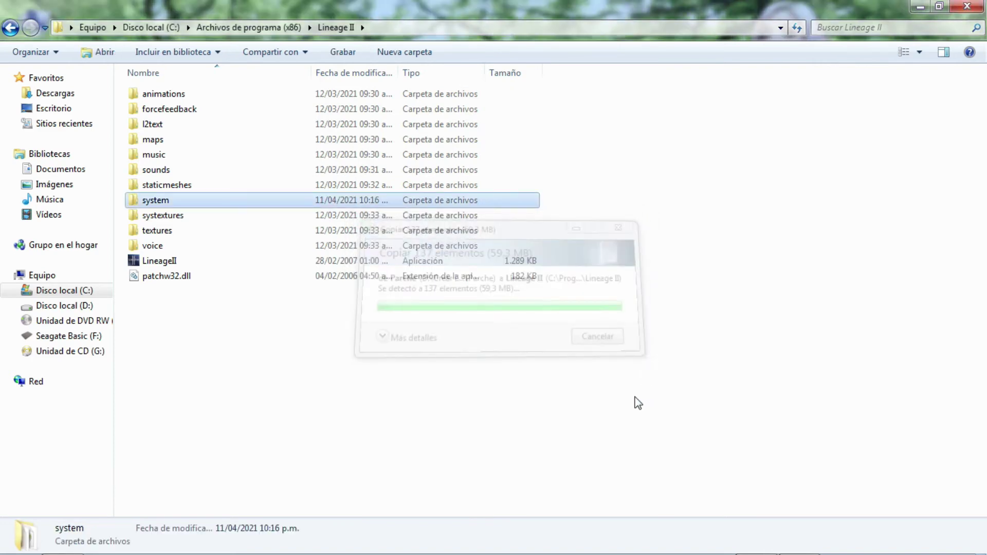
left_click(258, 400)
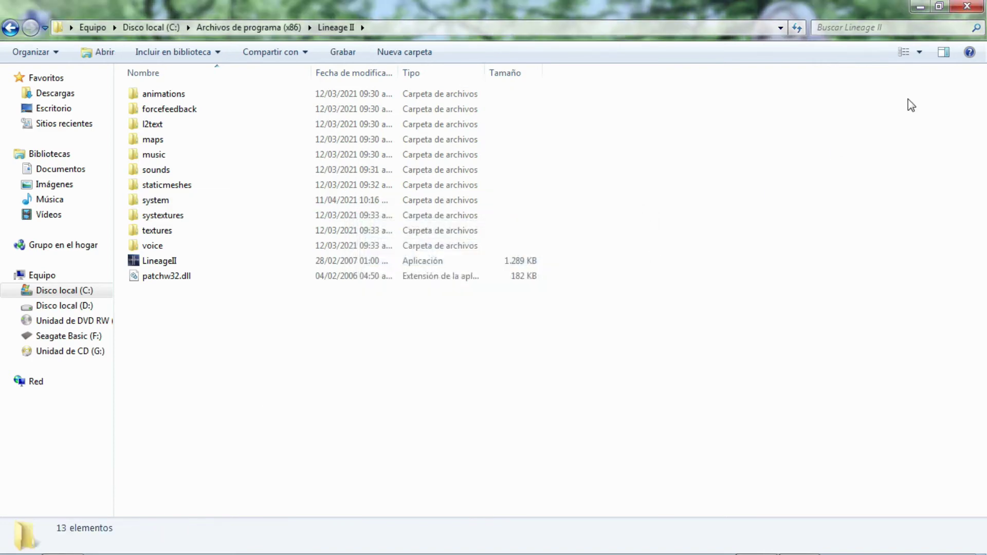
left_click(921, 10)
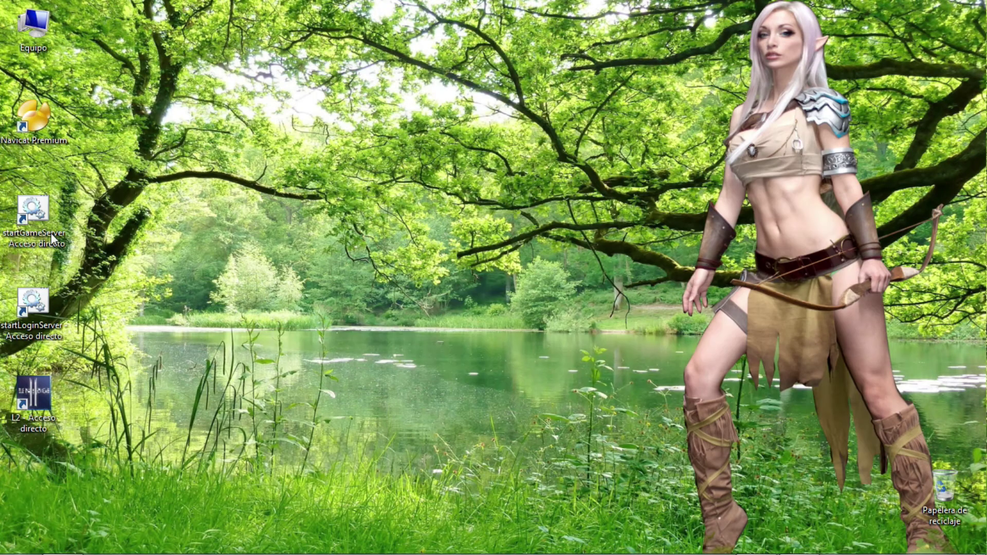
Launch startGameServer and startLoginServer, moving the game console aside and minimizing the login console.
double_click(47, 239)
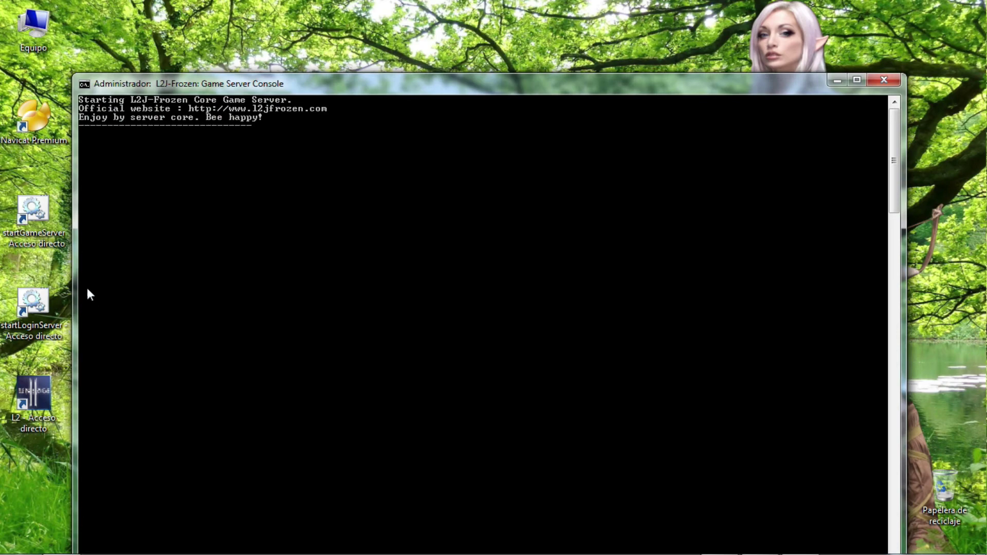
left_click_drag(231, 84, 394, 20)
double_click(33, 306)
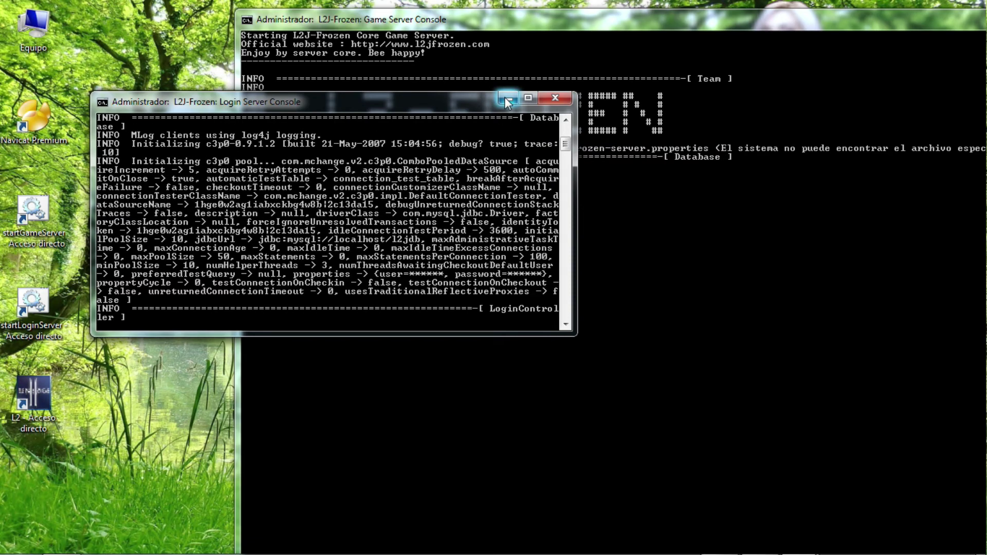
left_click(506, 98)
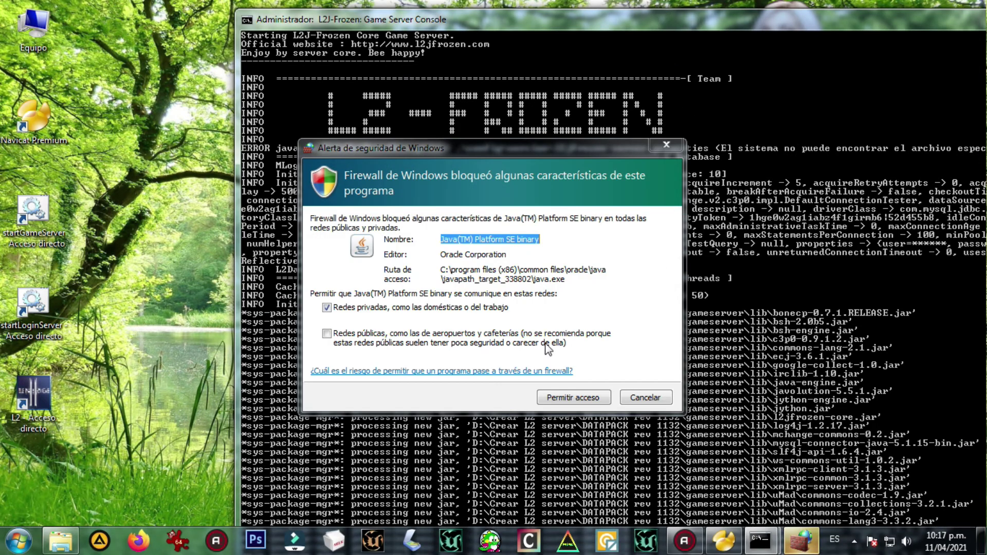
Grant Java access in the Windows Firewall alert so the game server finishes loading.
left_click(573, 397)
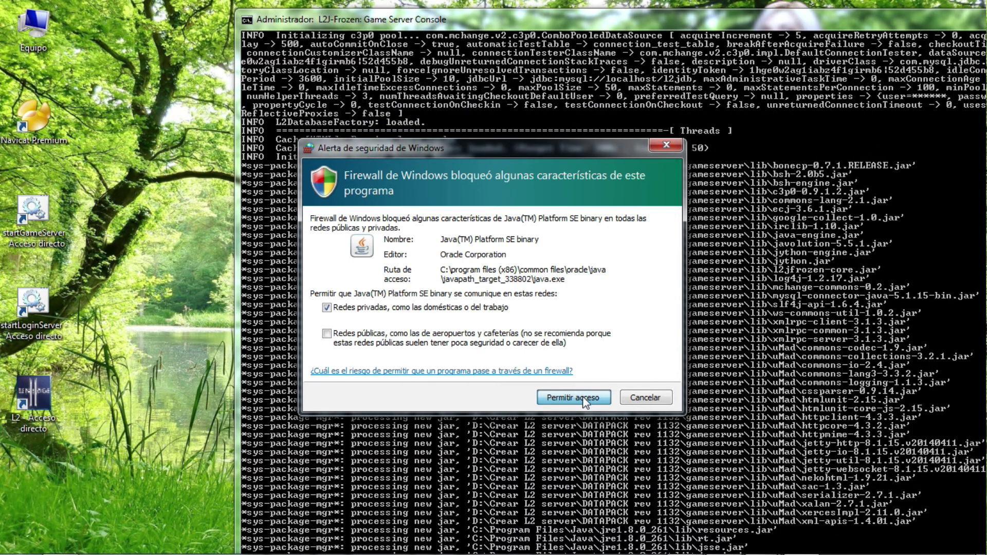
left_click(581, 399)
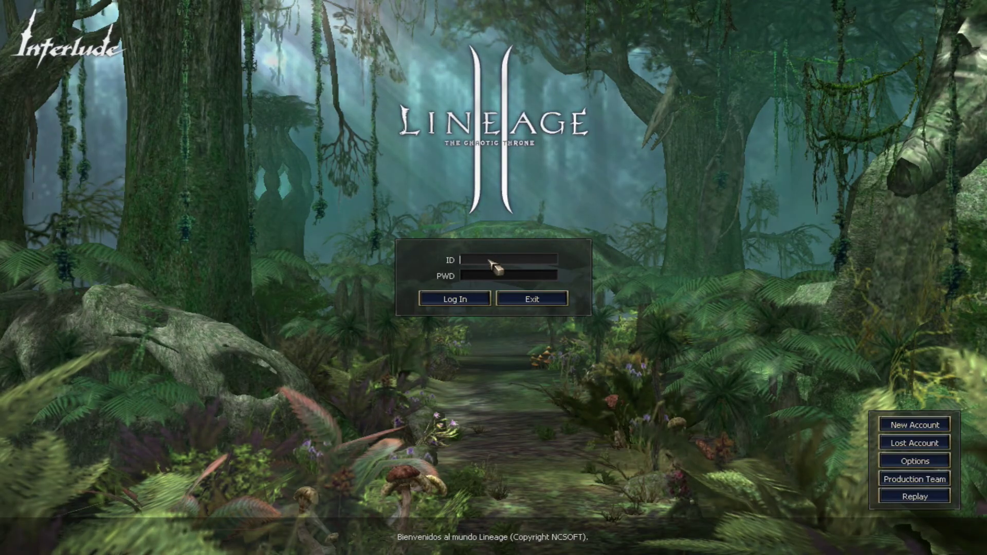
Log in with the admin account and password, accept the agreement and join Tu Servidor.
type("ADMIN")
key("Tab")
type("****")
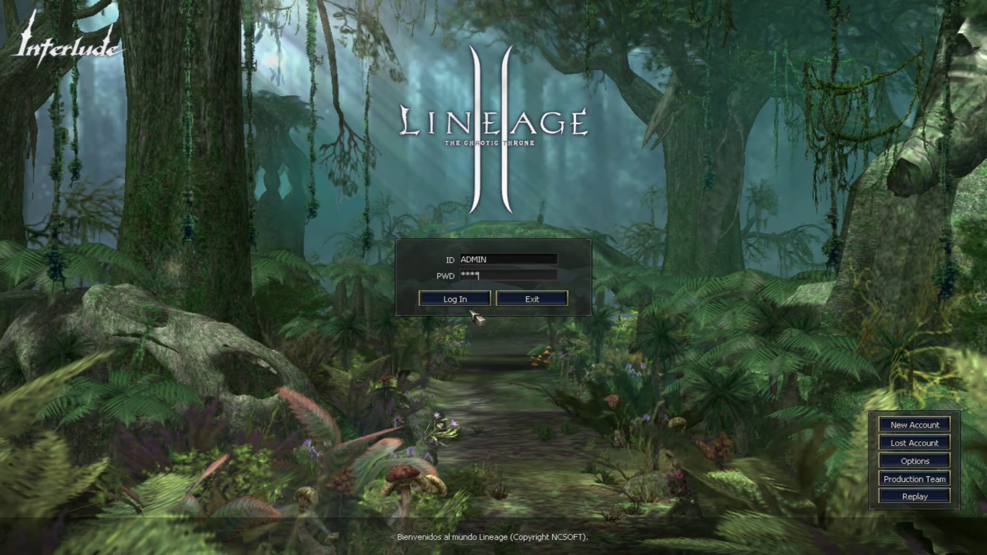
left_click(472, 307)
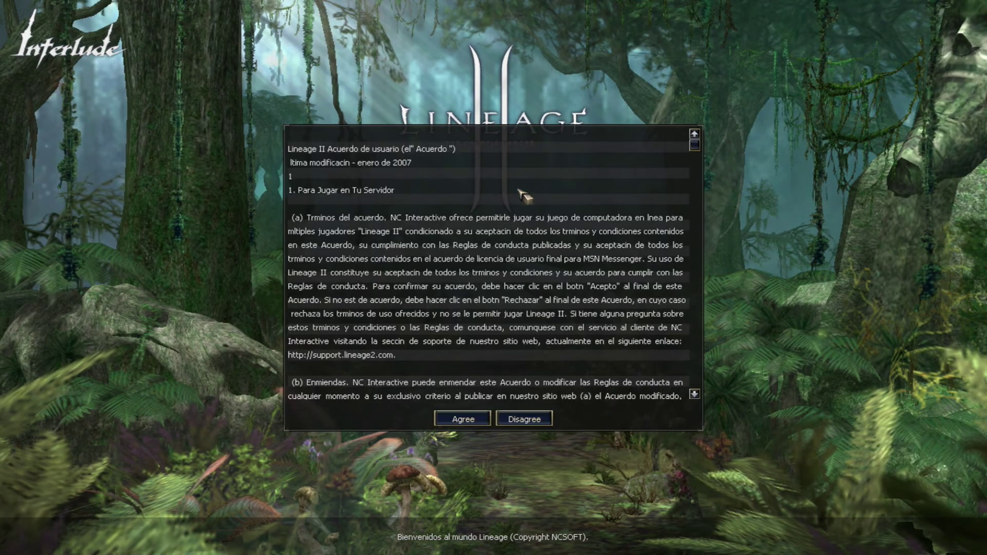
left_click(469, 417)
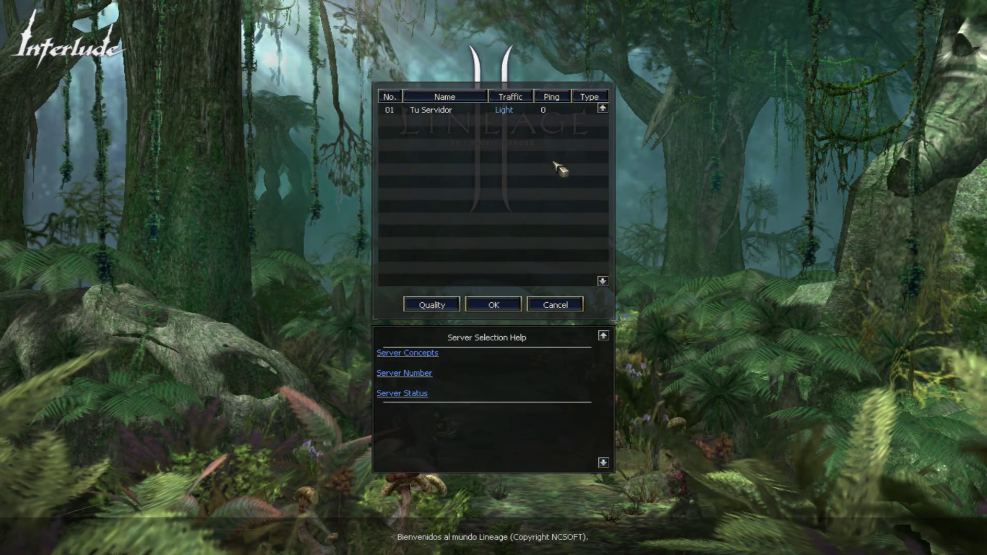
left_click(451, 111)
key("Return")
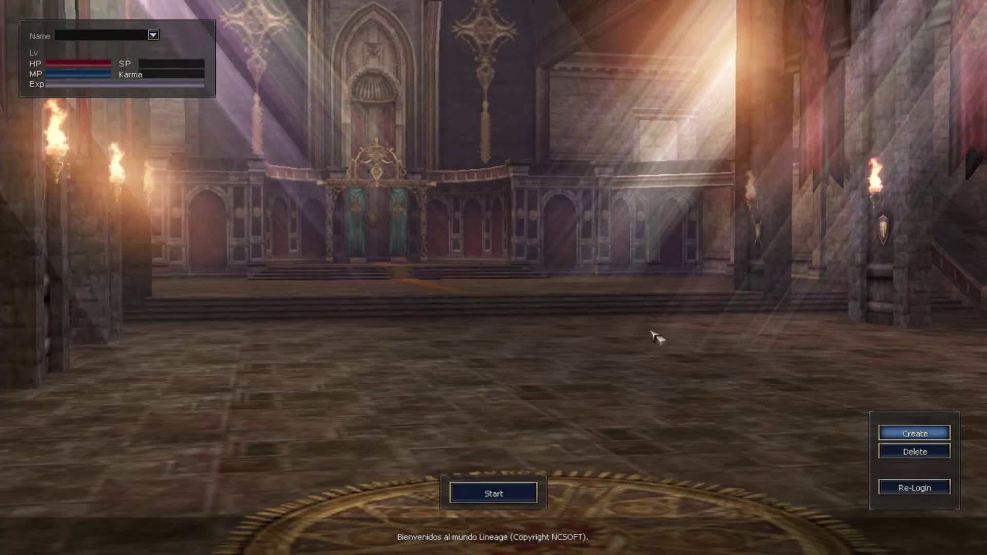
Create Human character THUNDERBOLT with hairstyle Type C, then return to the login screen.
left_click(887, 433)
left_click(154, 39)
type("THUNDERBOLT")
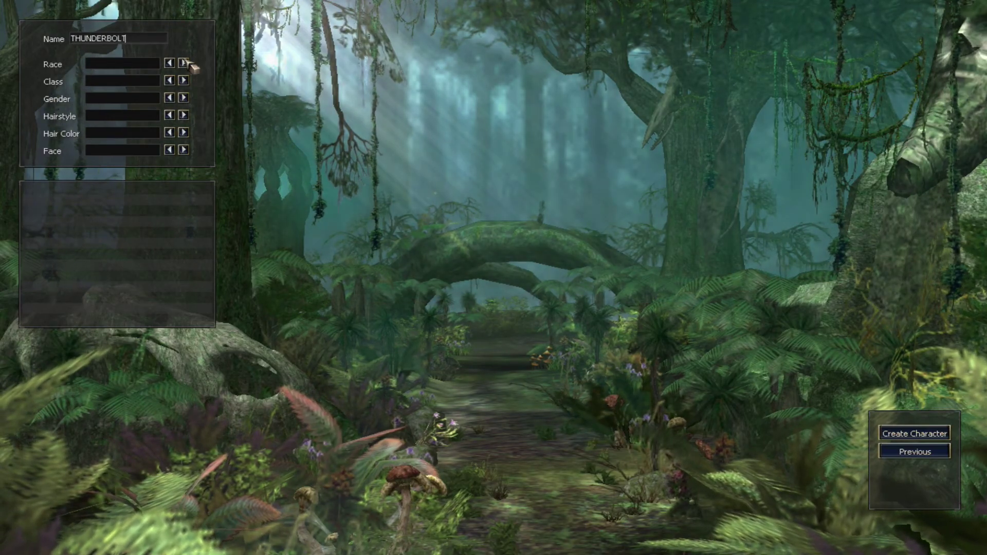
left_click(183, 80)
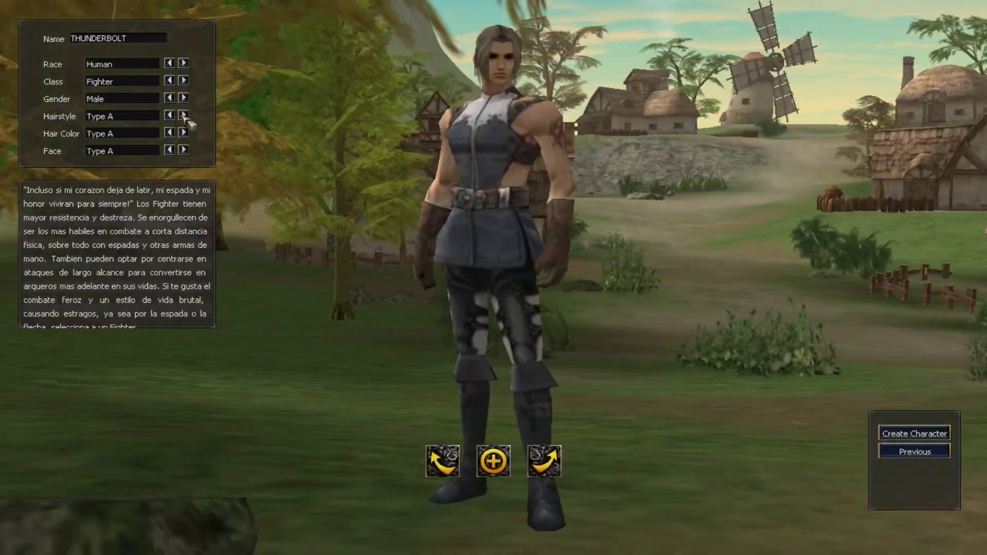
left_click(183, 115)
left_click(183, 115)
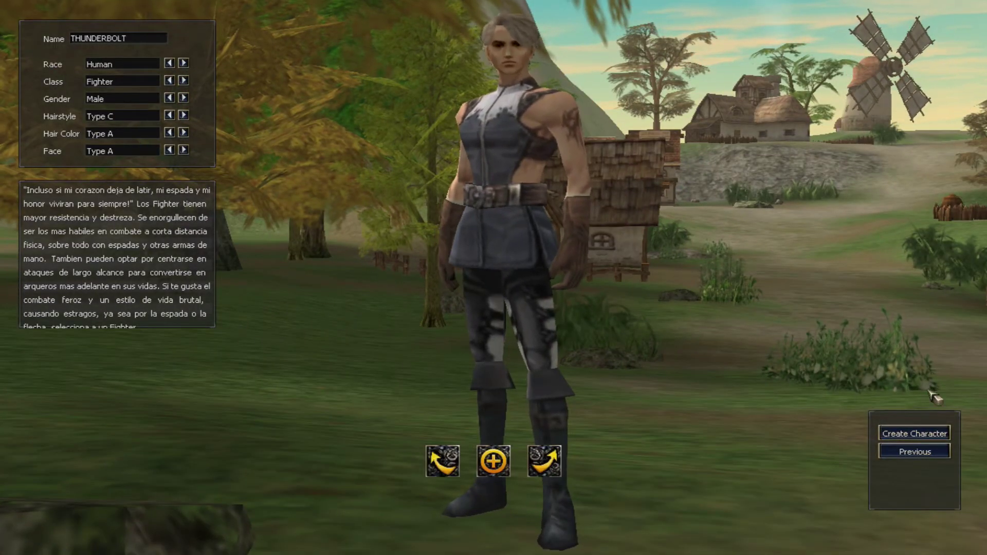
left_click(929, 434)
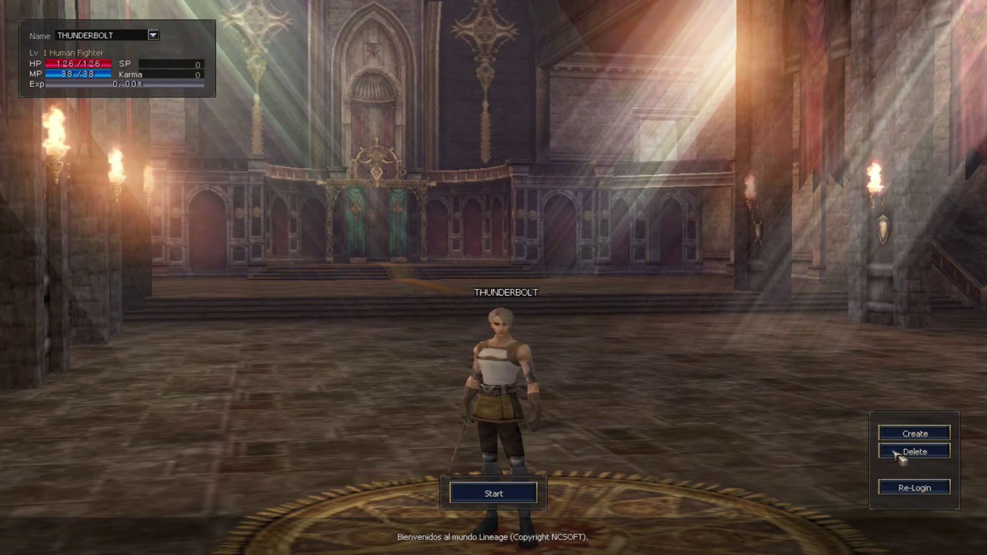
left_click(924, 492)
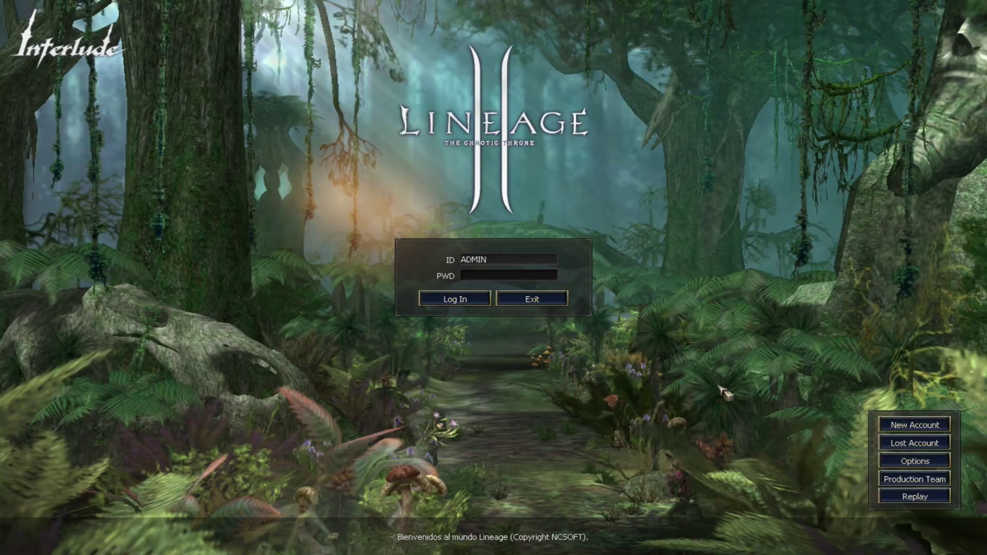
Leave the game, minimize the game server console and bring Navicat Premium forward.
key("super")
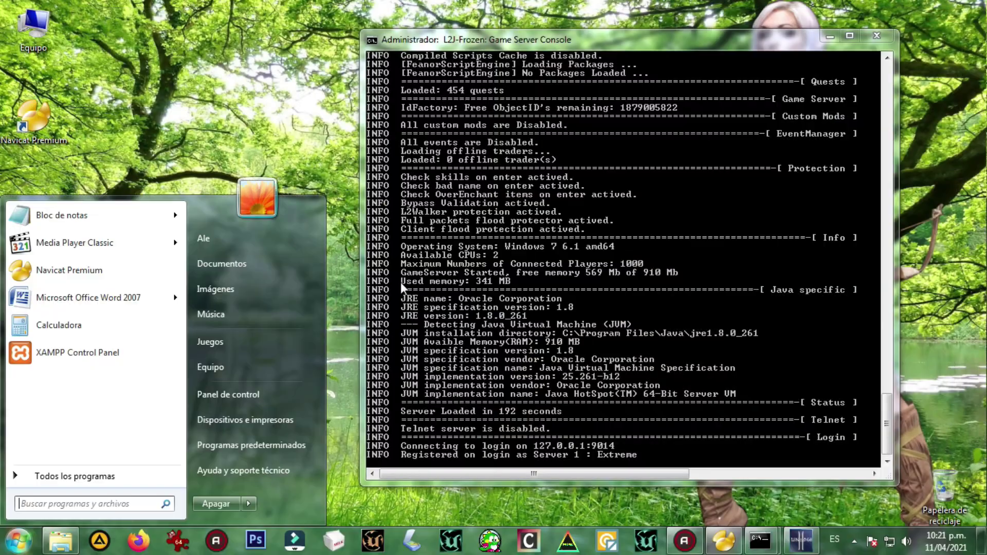
left_click(829, 36)
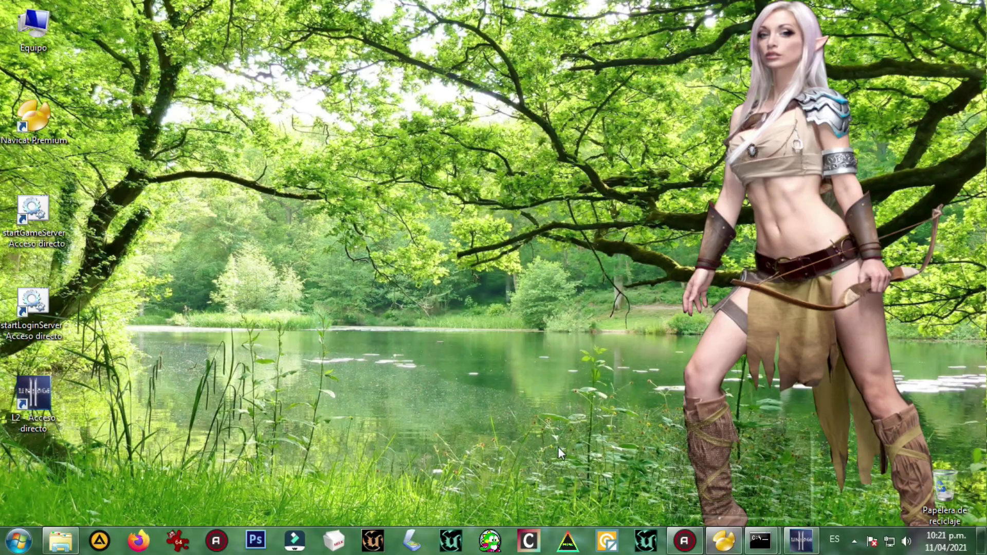
left_click(723, 540)
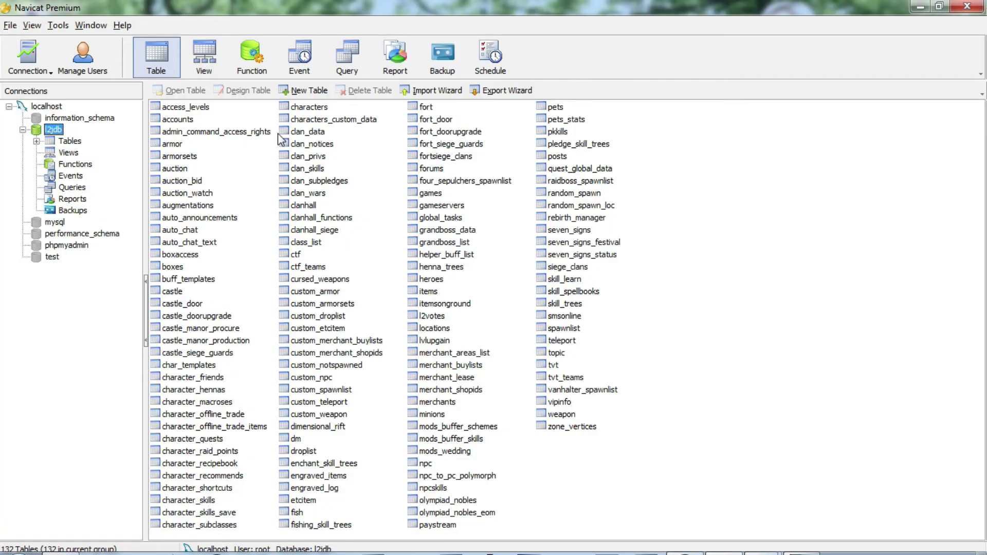
Set the admin row's access_level to 1 in l2jdb's accounts table and save on closing.
key("Tab")
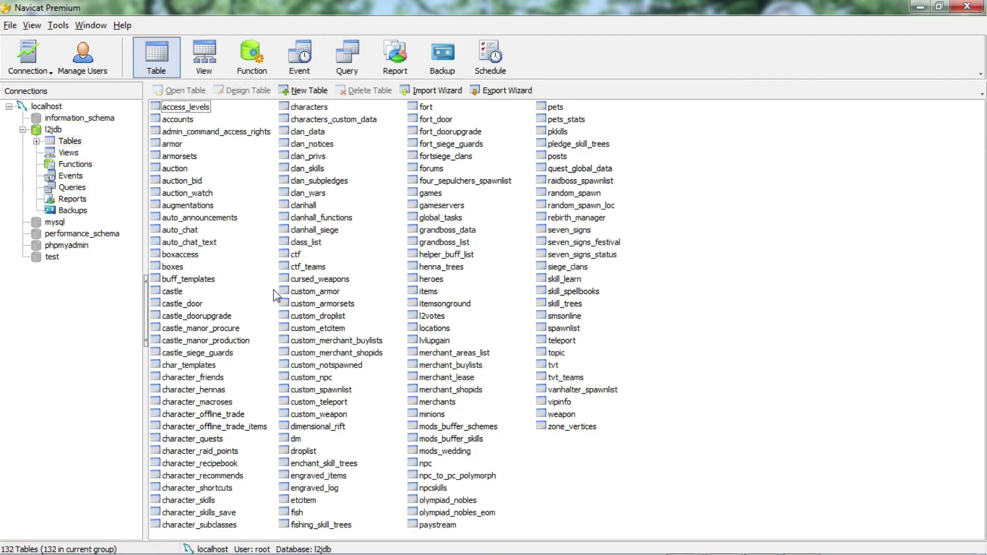
double_click(187, 124)
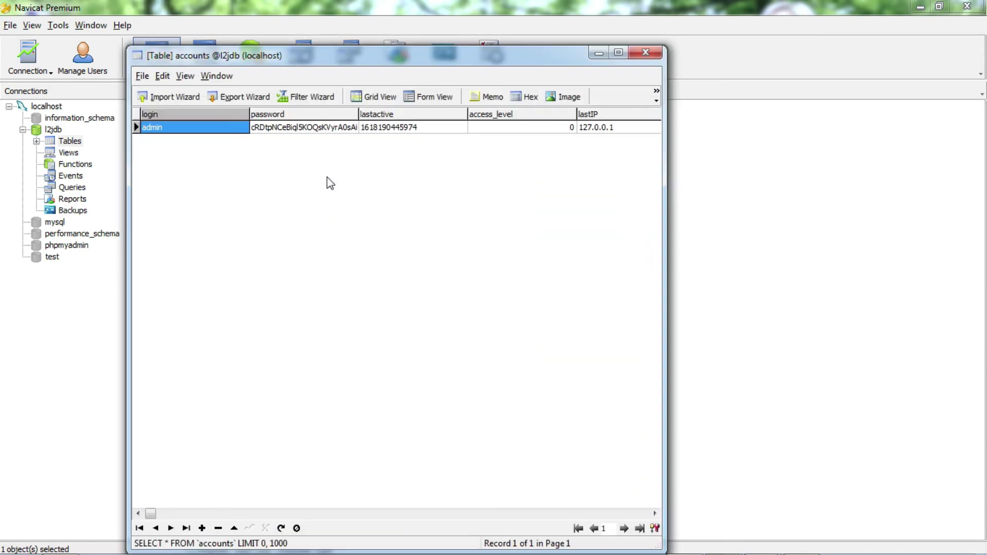
left_click(527, 128)
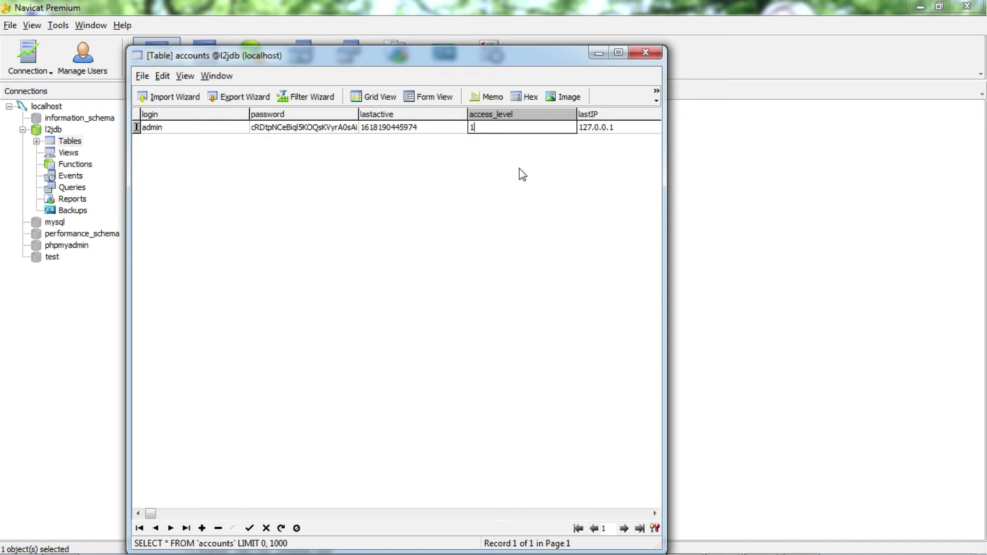
left_click(506, 128)
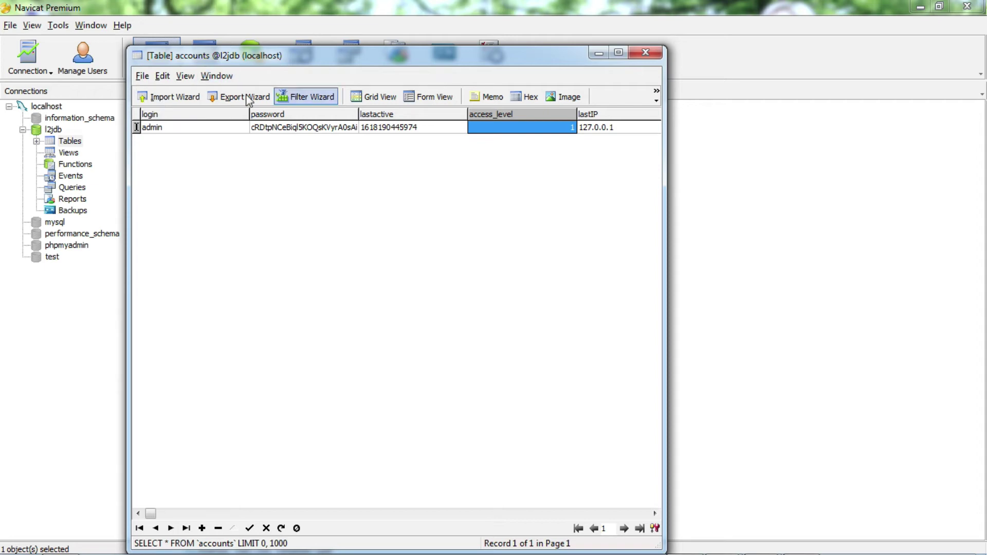
left_click(646, 52)
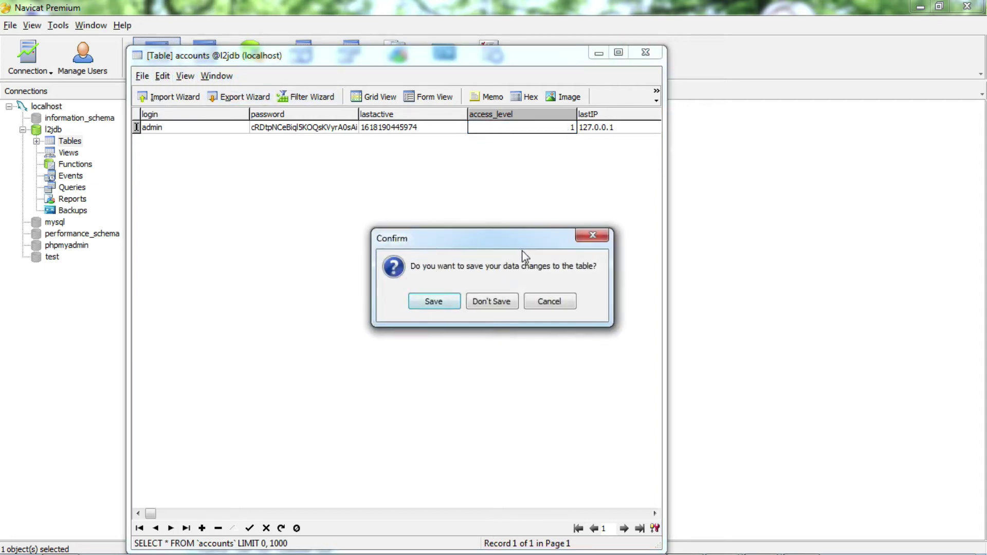
left_click(441, 301)
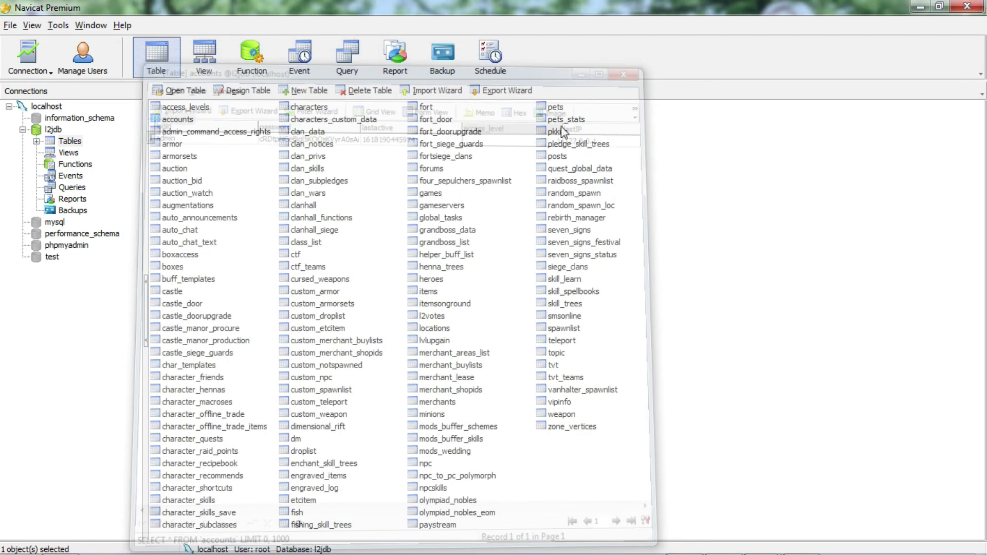
Open l2jdb's characters table and scroll across to THUNDERBOLT's accesslevel column.
left_click(311, 108)
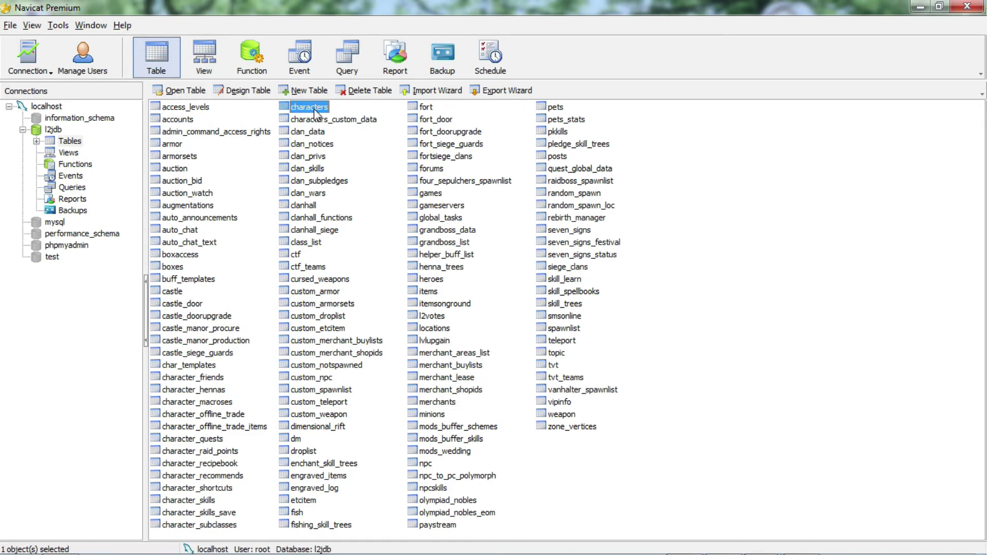
double_click(314, 107)
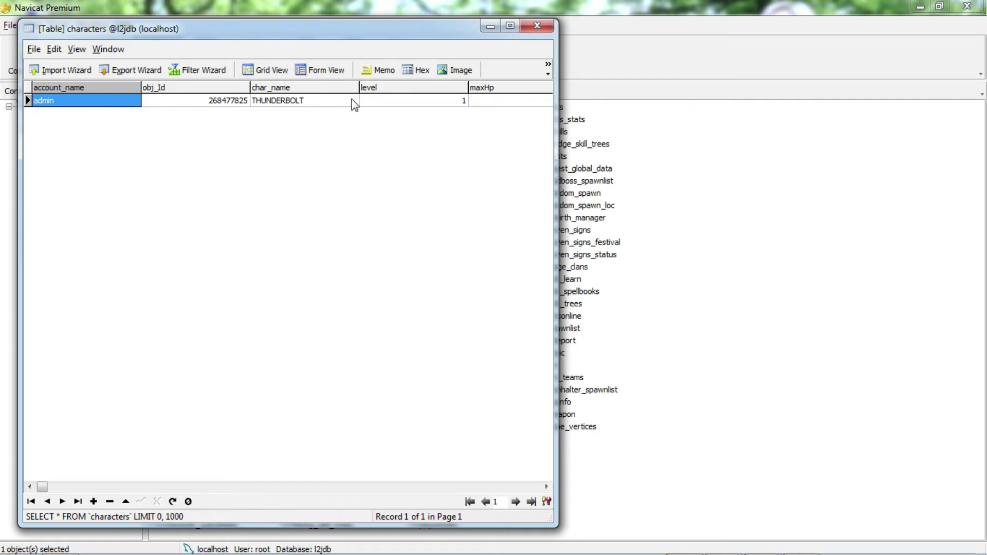
left_click(455, 70)
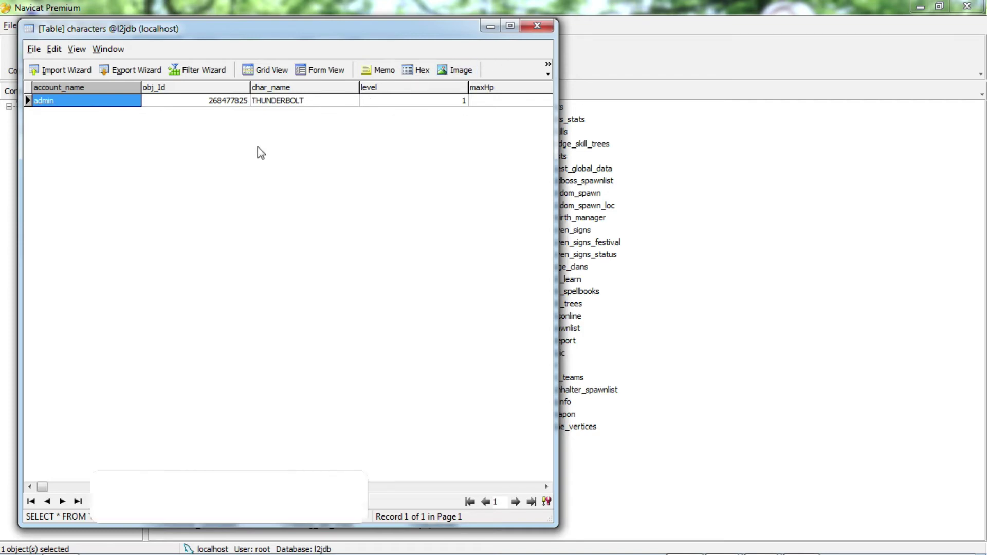
double_click(293, 101)
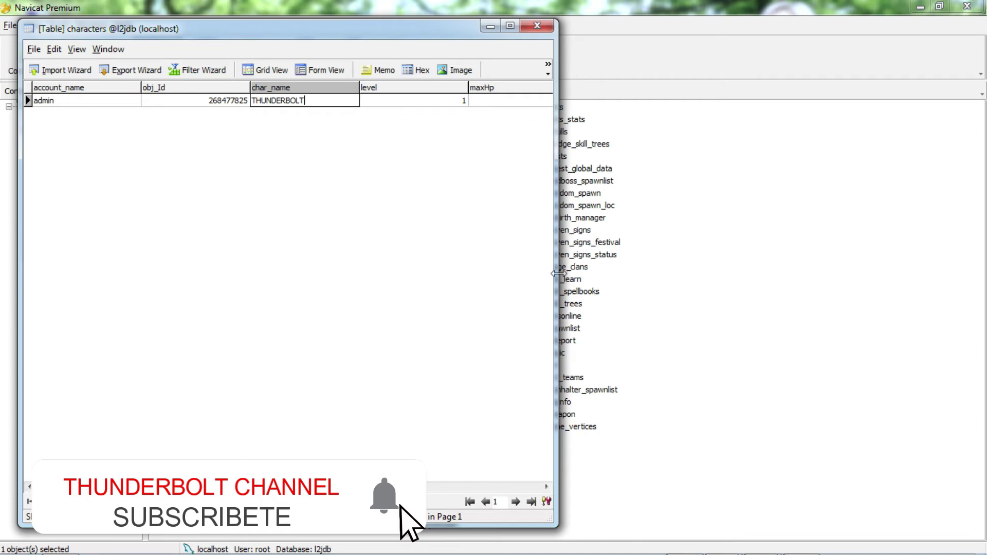
left_click_drag(557, 273, 737, 286)
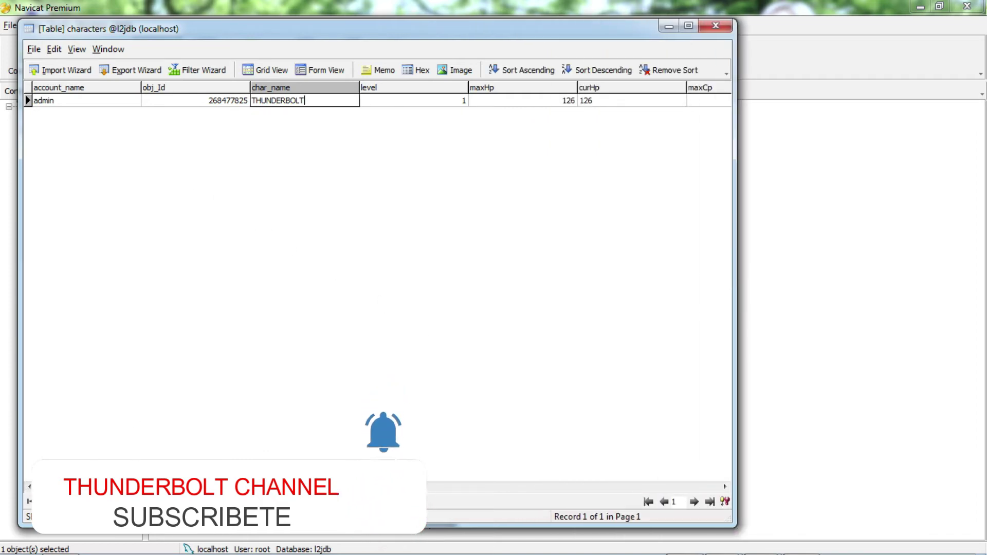
left_click_drag(39, 487, 506, 498)
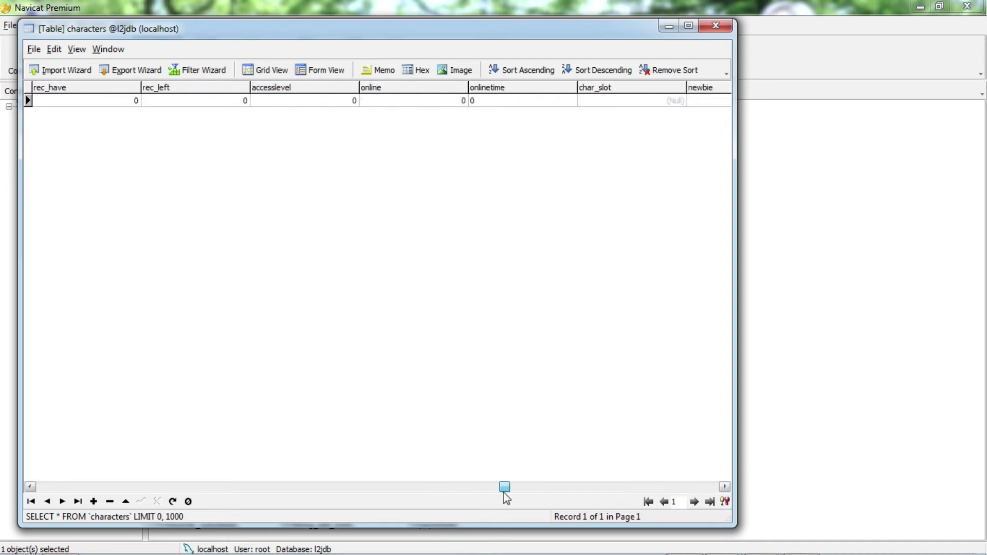
Set THUNDERBOLT's accesslevel to 1, save the table, and show the desktop.
left_click(295, 100)
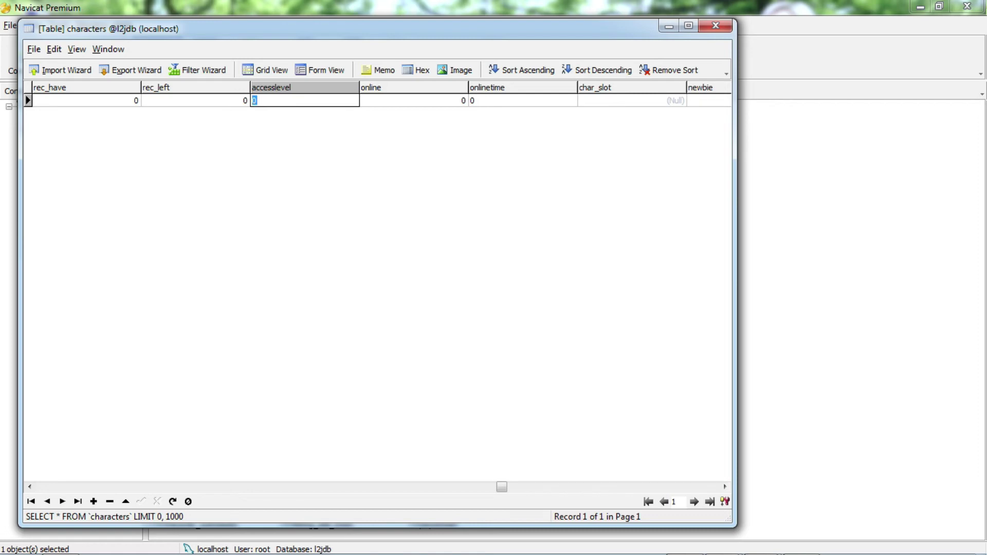
type("1")
key("Return")
left_click(716, 26)
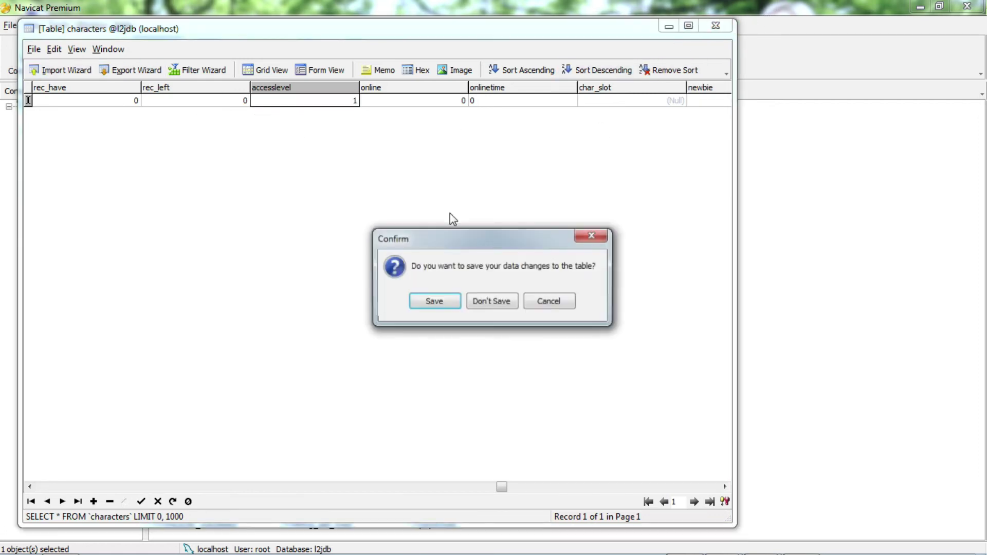
left_click(447, 304)
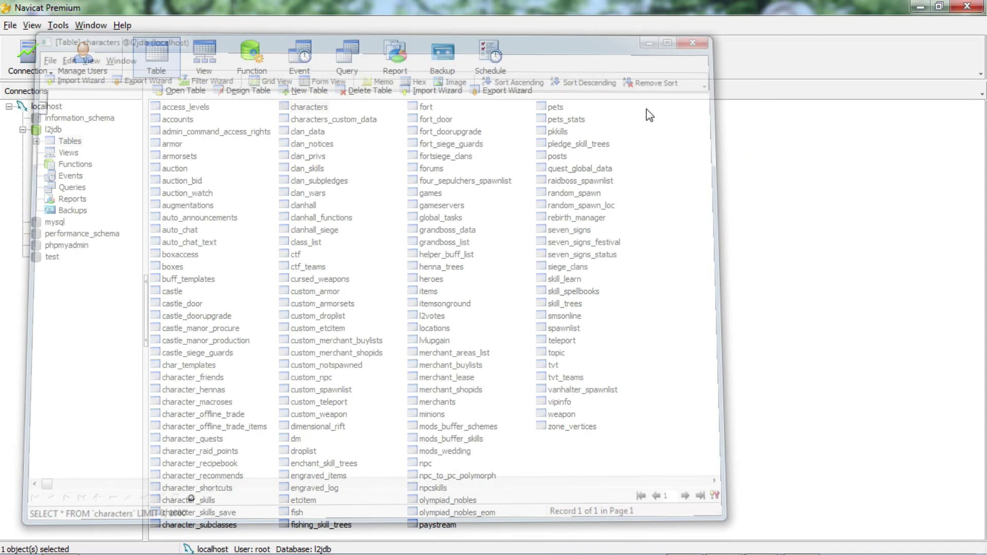
key("super+d")
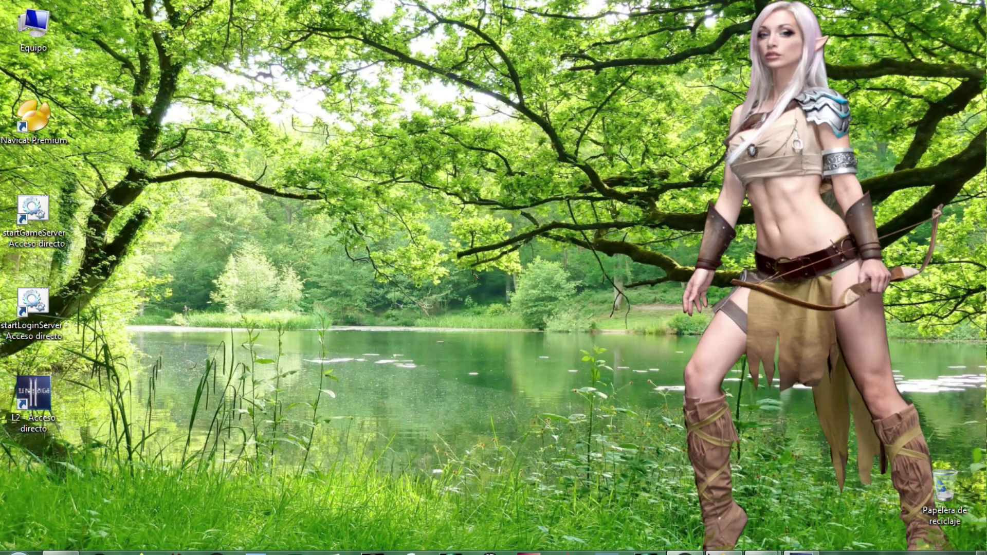
Launch Lineage II, log in with the admin account, accept the agreement and confirm the server.
left_click(760, 541)
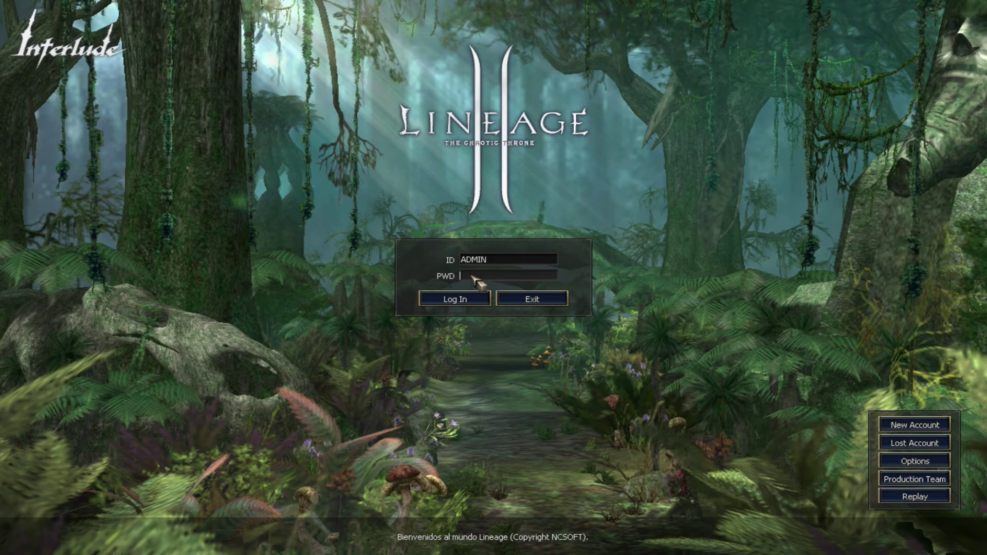
type("1234")
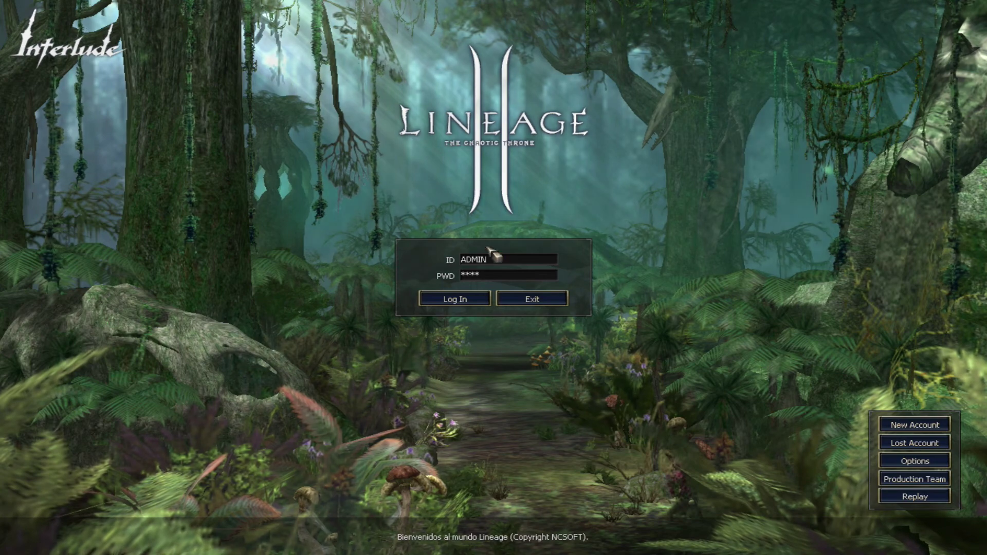
left_click(466, 307)
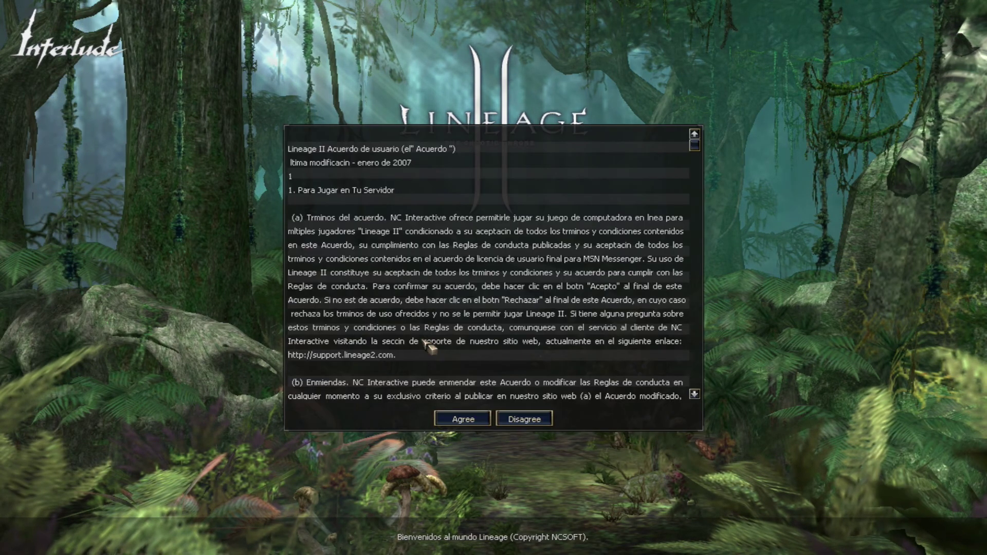
left_click(465, 419)
left_click(490, 305)
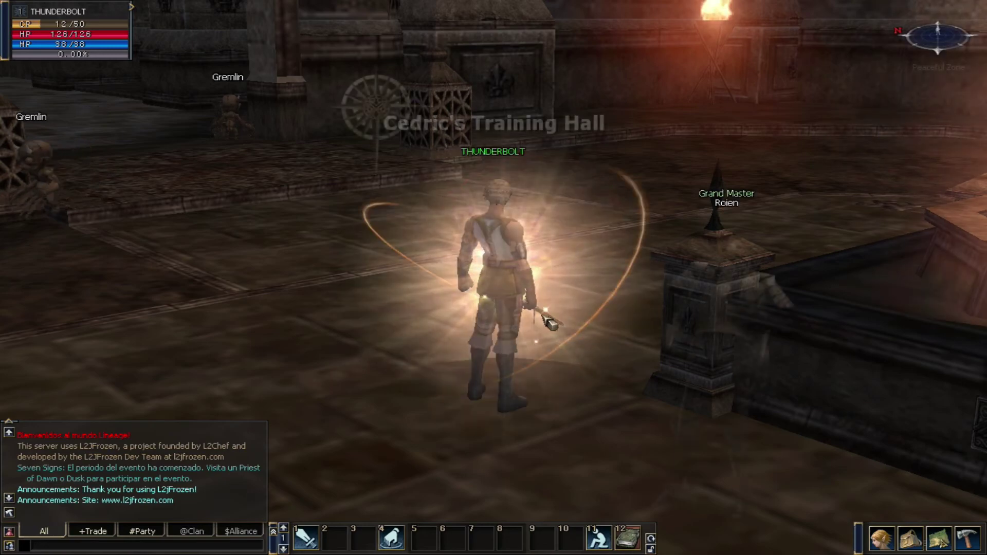
Enter the world as THUNDERBOLT and exit the tutorial.
left_click_drag(554, 364, 605, 342)
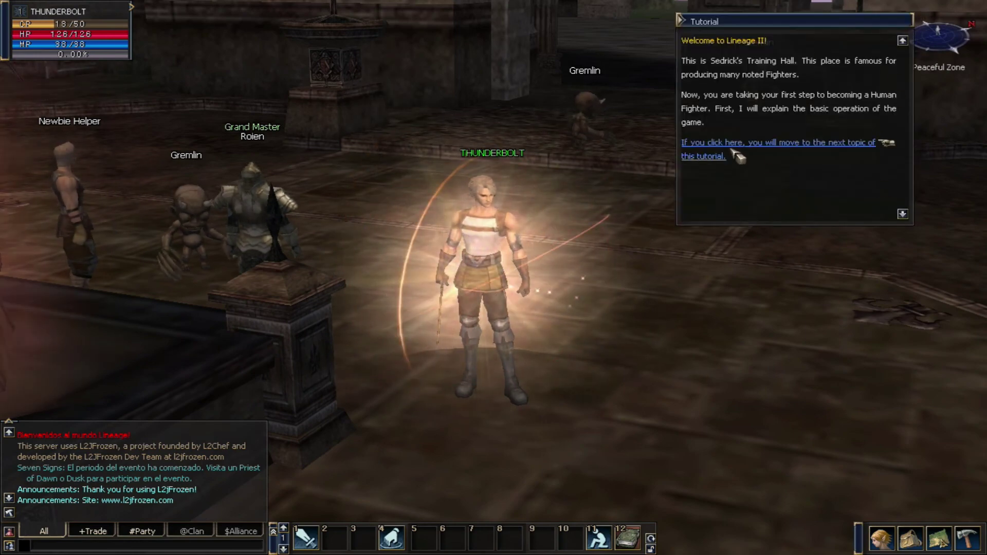
left_click(730, 144)
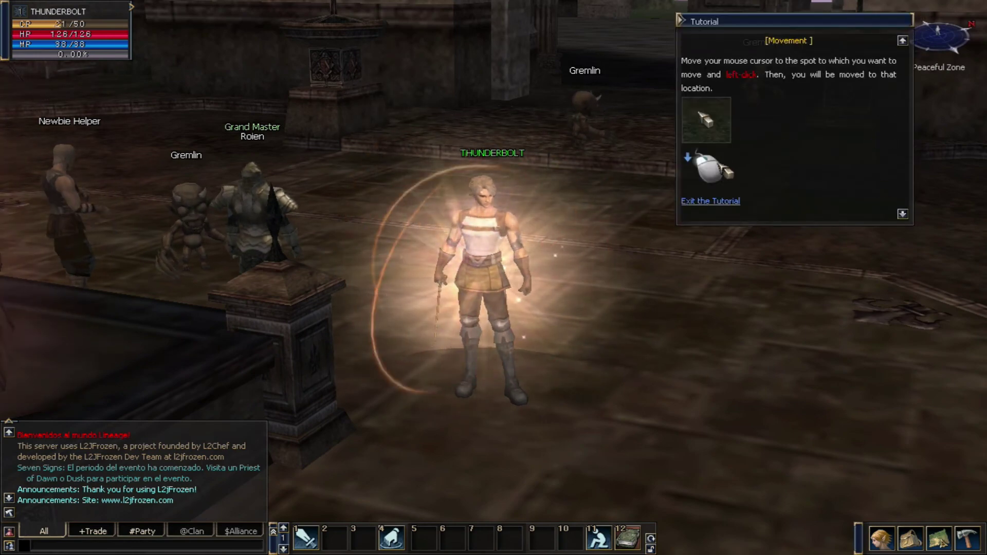
left_click(711, 201)
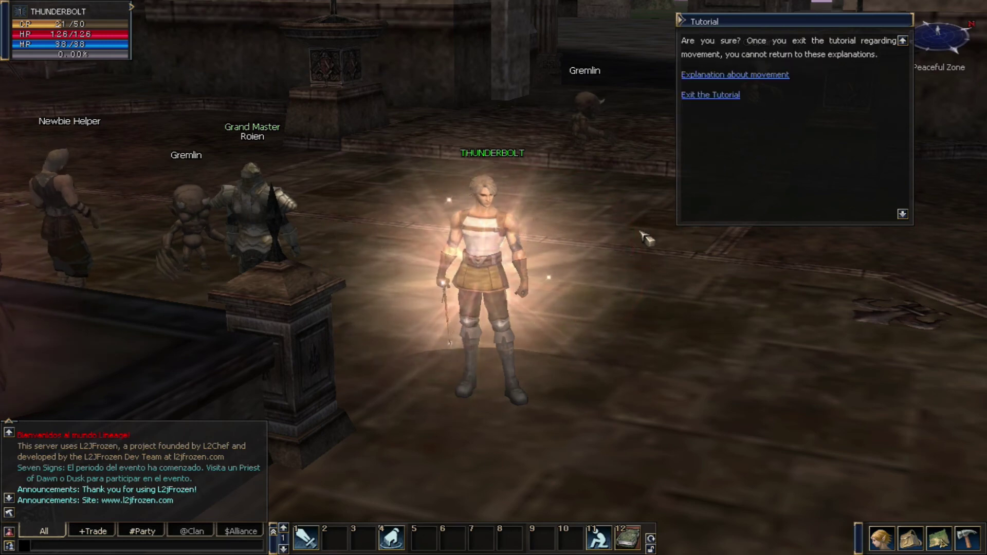
left_click(712, 95)
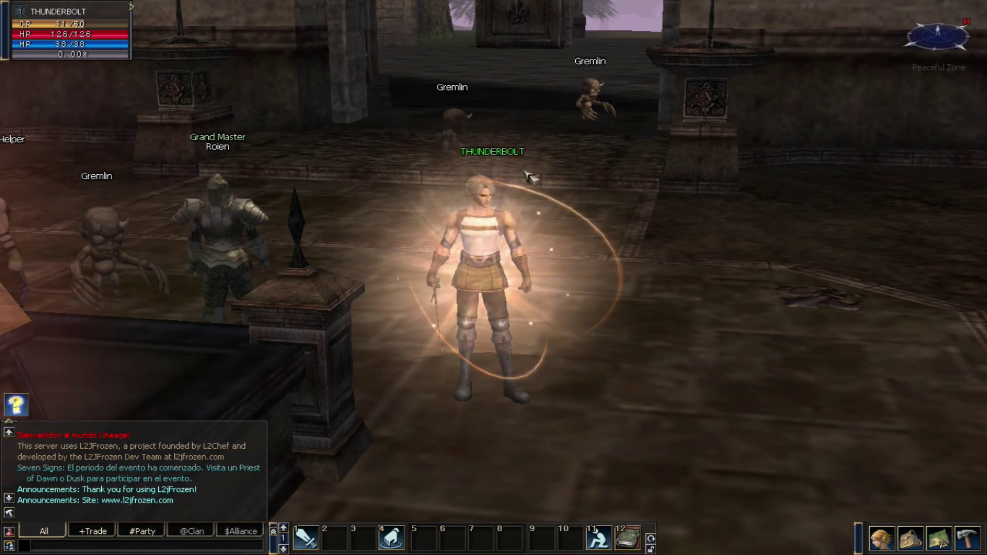
Remove the pick-up, attack and sit/stand shortcuts from the hotbar, then run toward the Gremlins.
left_click_drag(391, 537, 626, 410)
left_click_drag(330, 525, 591, 410)
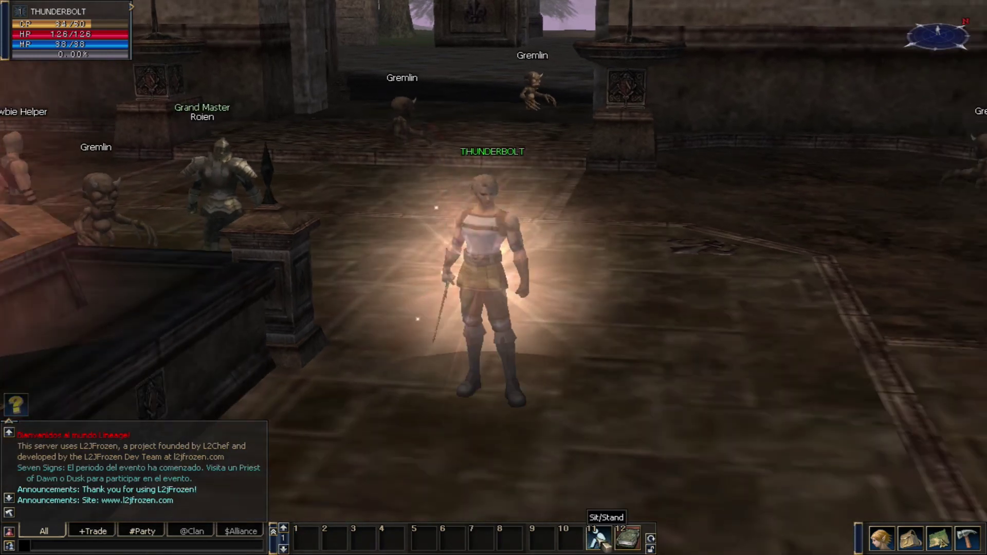
left_click_drag(591, 537, 627, 408)
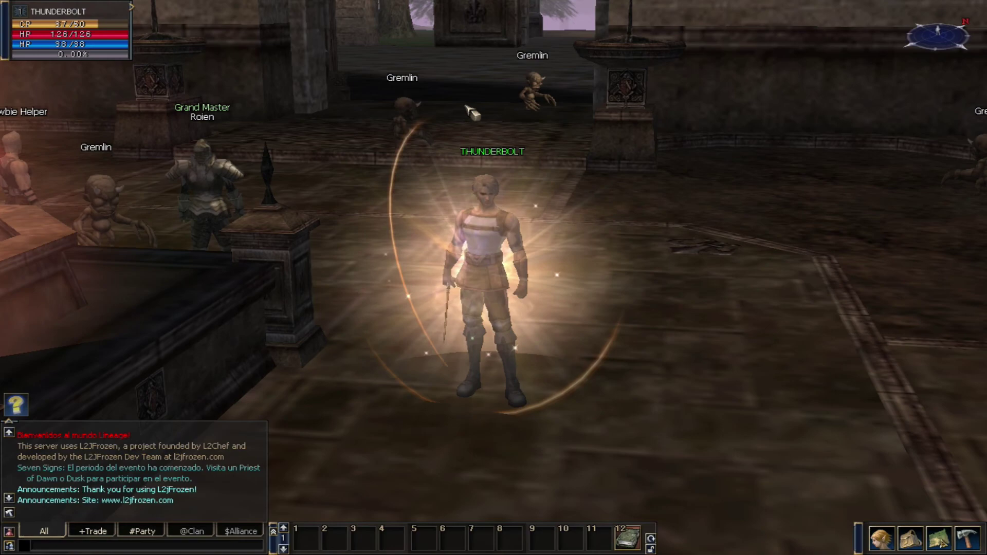
left_click(479, 94)
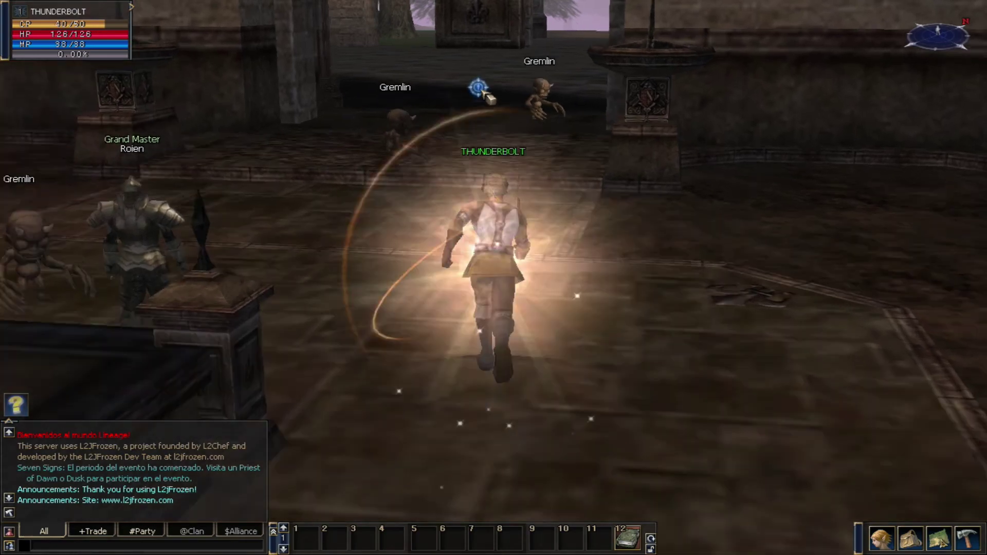